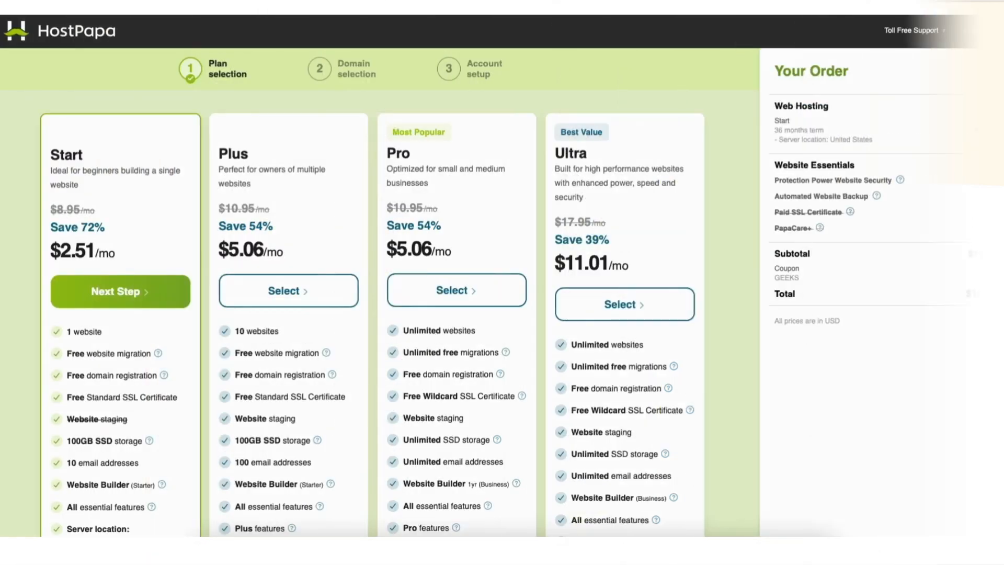
Set the Start plan's billing term to 12 months and keep the server location as United States.
{"action": "scroll", "coordinate": [1001, 236], "scroll_direction": "down", "scroll_amount": 8}
{"action": "scroll", "coordinate": [992, 287], "scroll_direction": "down", "scroll_amount": 5}
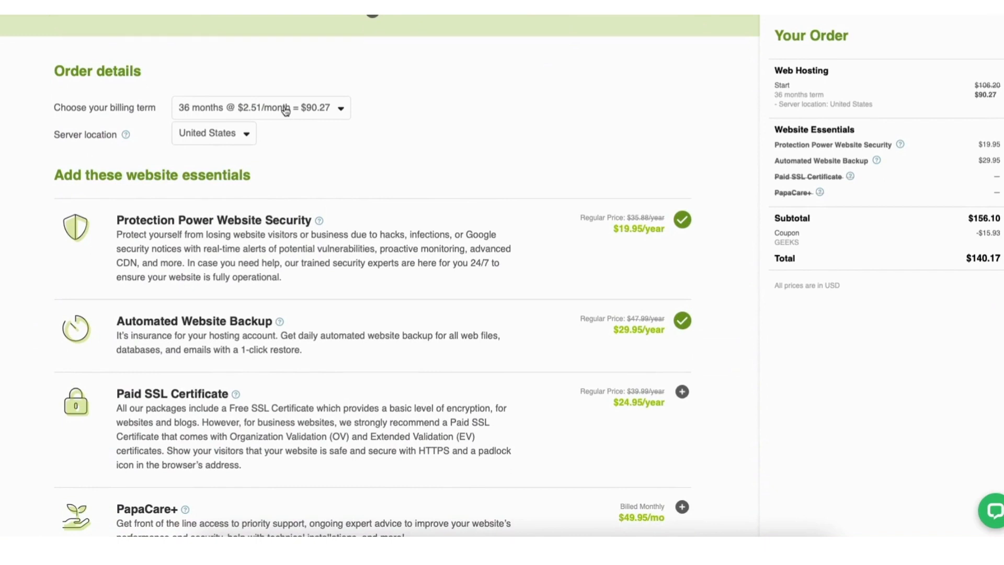
{"action": "left_click", "coordinate": [285, 110]}
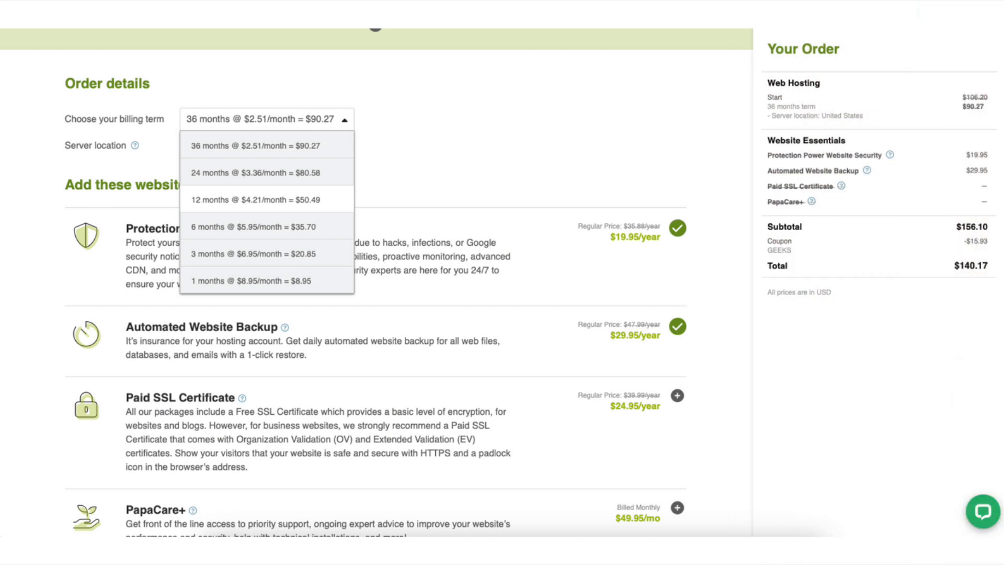
{"action": "left_click", "coordinate": [320, 200]}
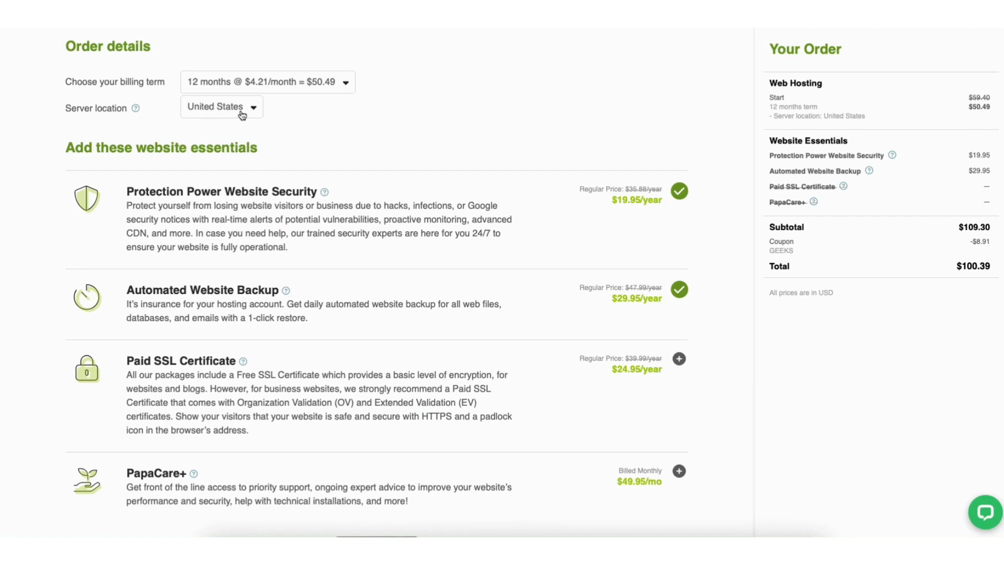
{"action": "left_click", "coordinate": [242, 115]}
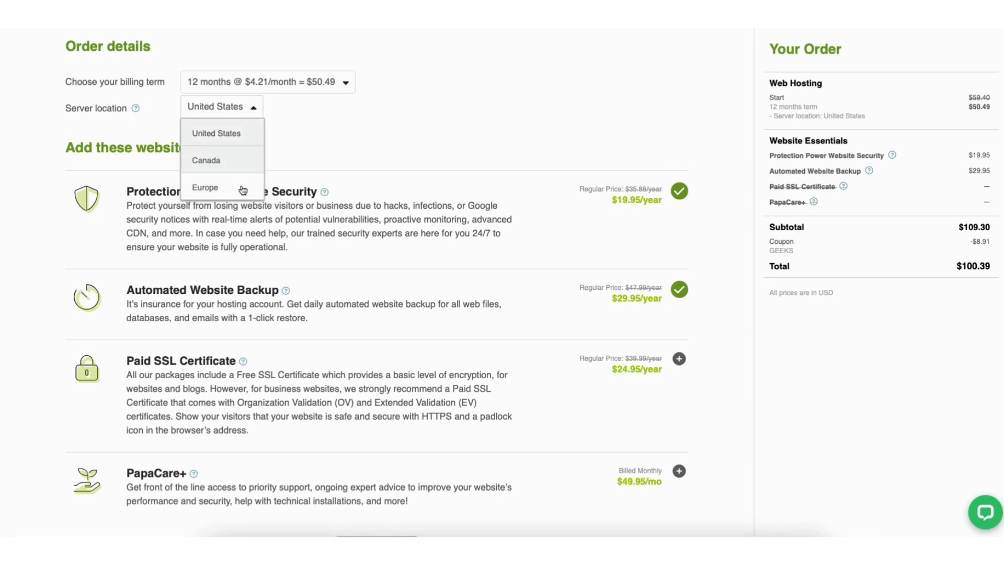
{"action": "left_click", "coordinate": [418, 150]}
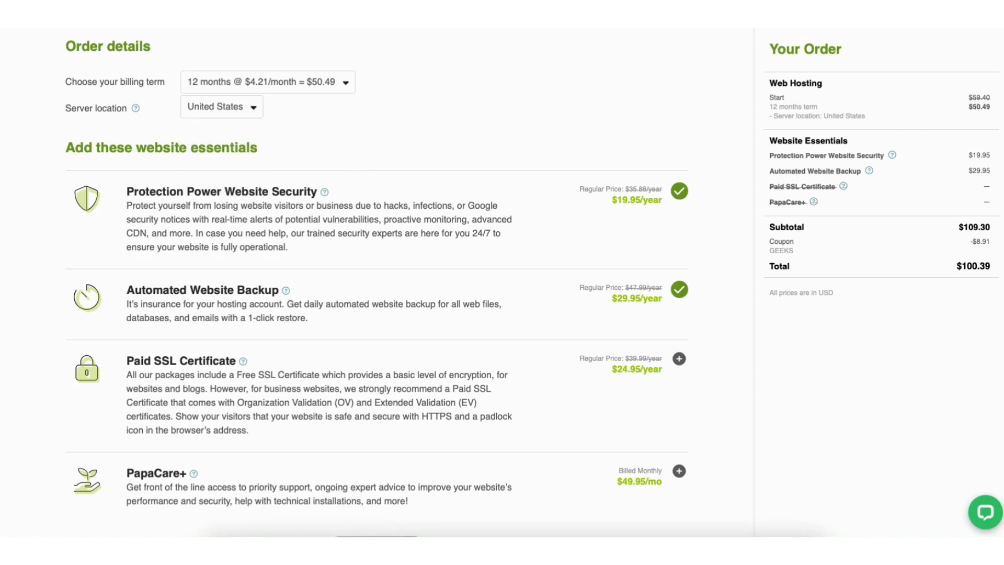
Remove the Protection Power Website Security and Automated Website Backup add-ons from the hosting order.
{"action": "scroll", "coordinate": [376, 282], "scroll_direction": "down", "scroll_amount": 2}
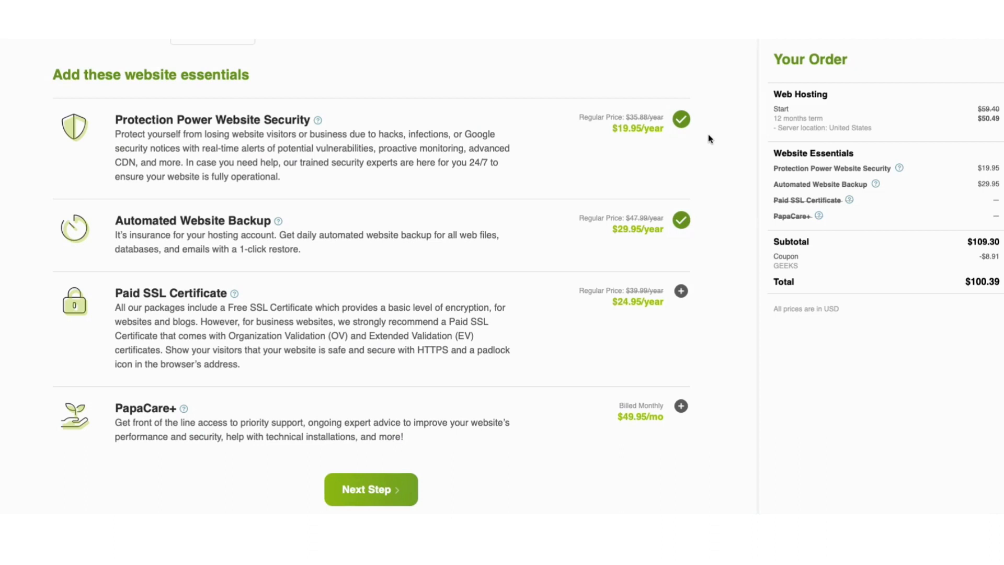
{"action": "left_click", "coordinate": [681, 121]}
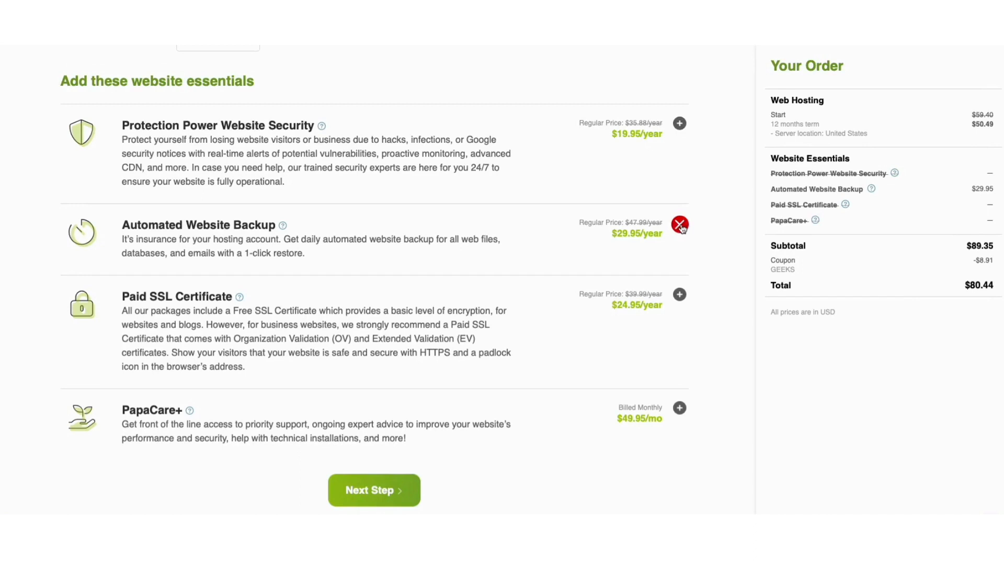
{"action": "left_click", "coordinate": [680, 226]}
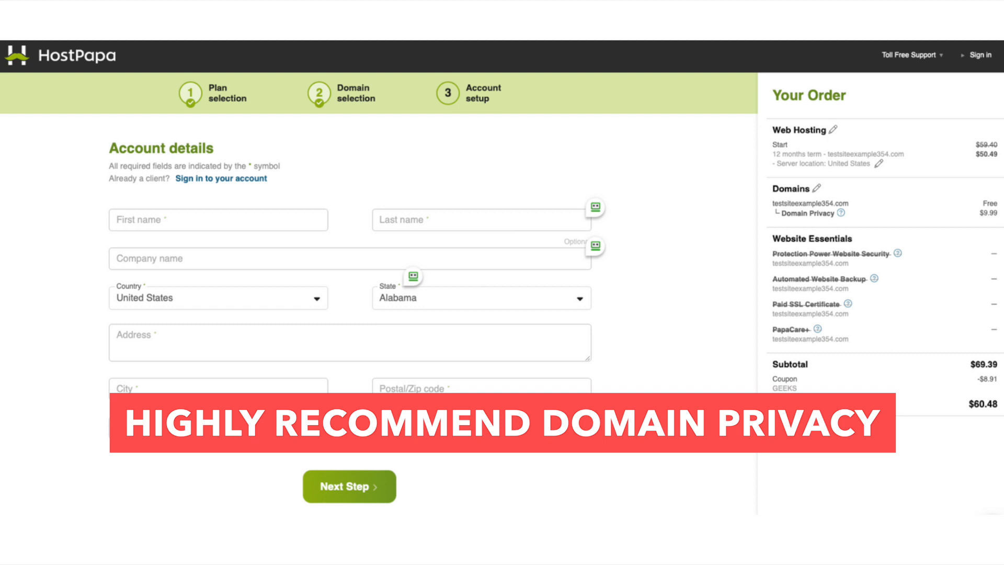
Show the explanation of the Domain Privacy item in the order summary.
{"action": "left_click", "coordinate": [841, 213]}
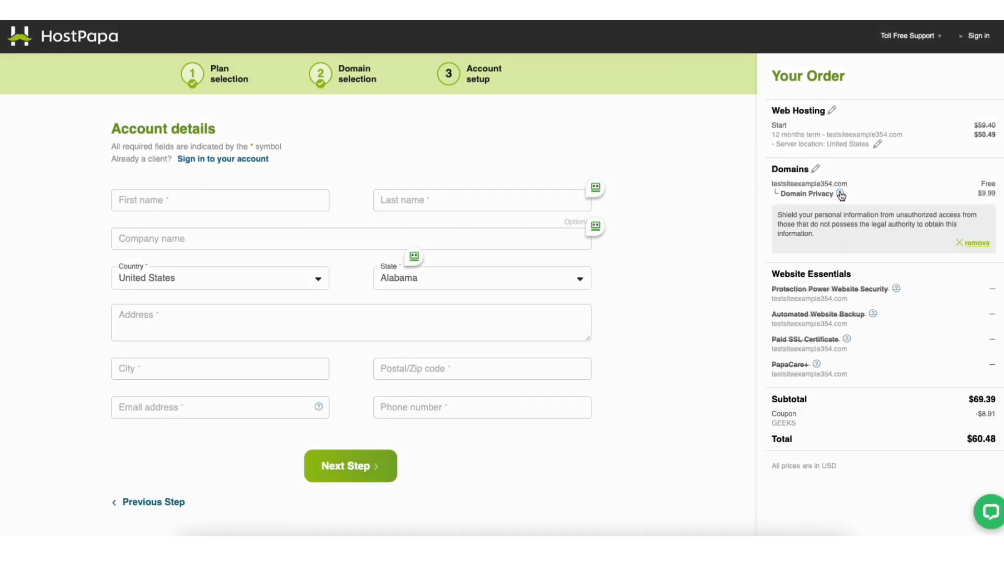
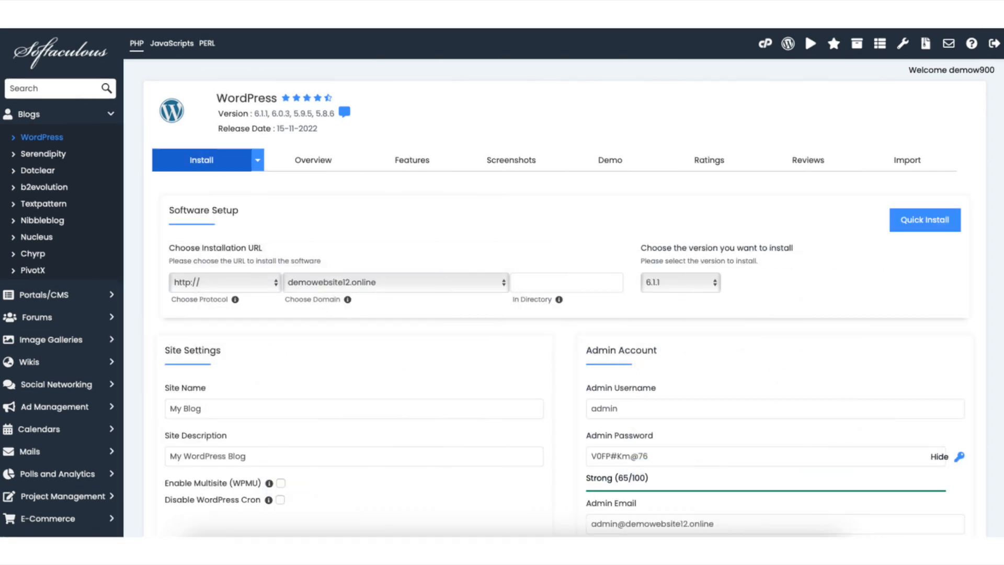
{"action": "left_click", "coordinate": [225, 283]}
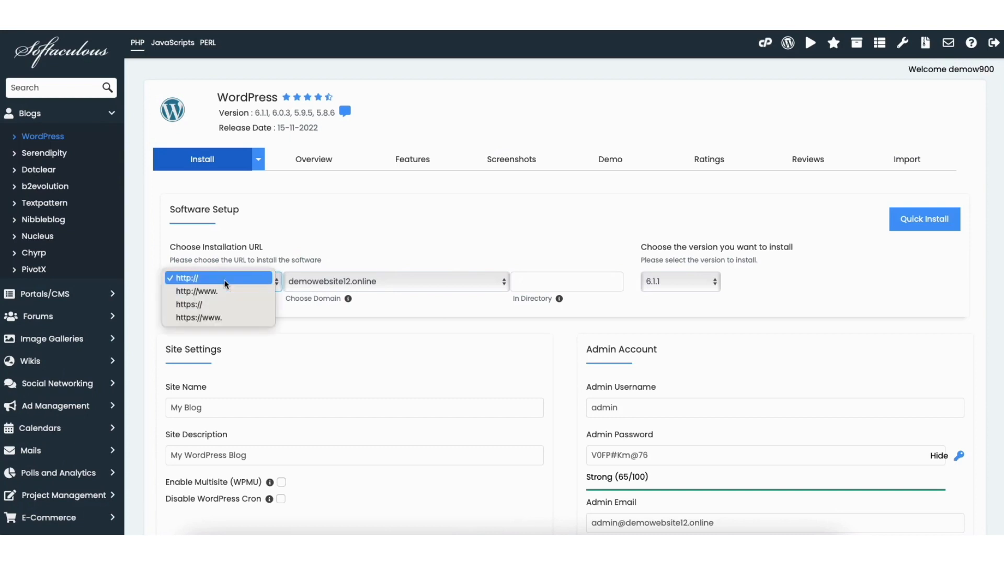
{"action": "left_click", "coordinate": [218, 278]}
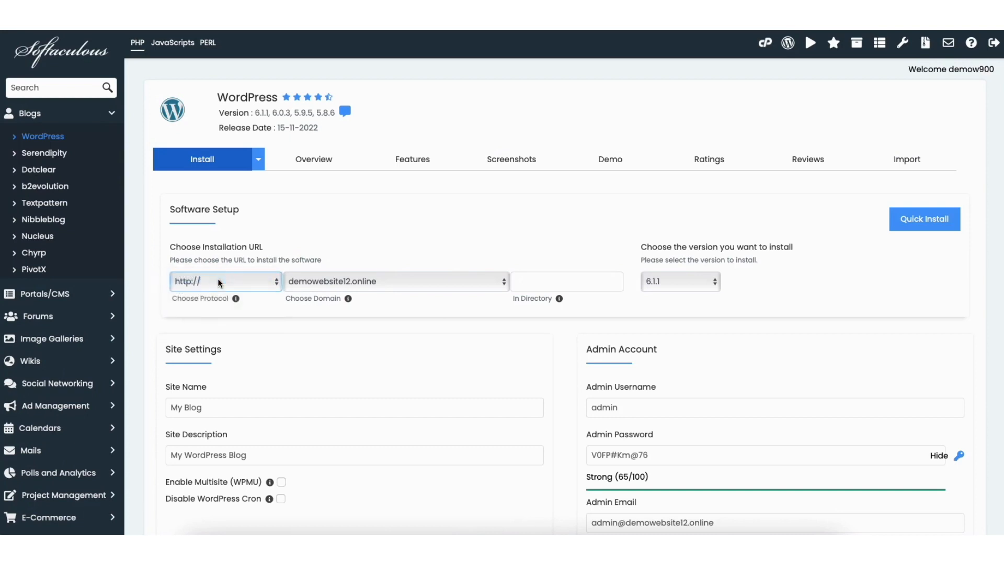
{"action": "left_click", "coordinate": [408, 287]}
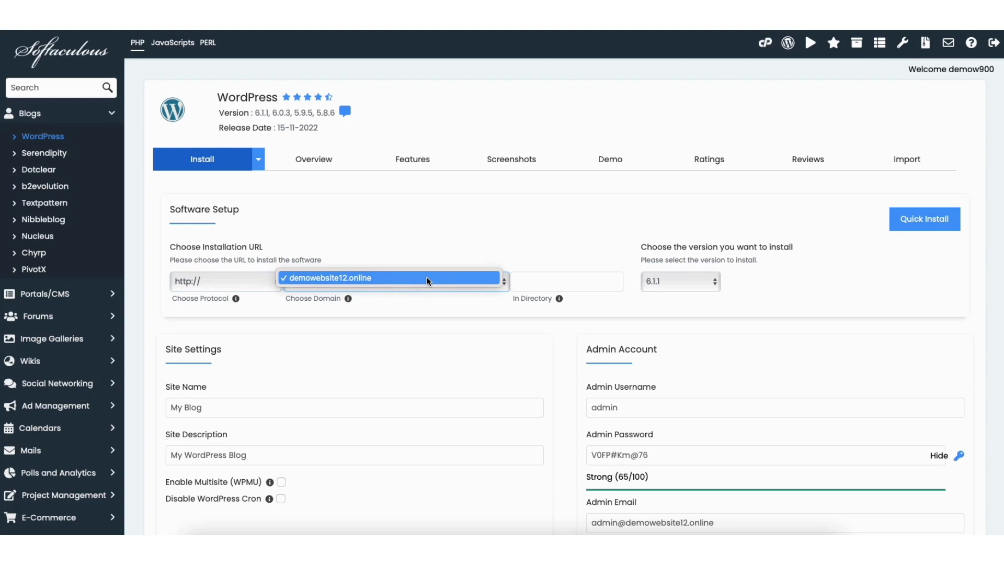
{"action": "left_click", "coordinate": [426, 277]}
{"action": "left_click", "coordinate": [692, 282]}
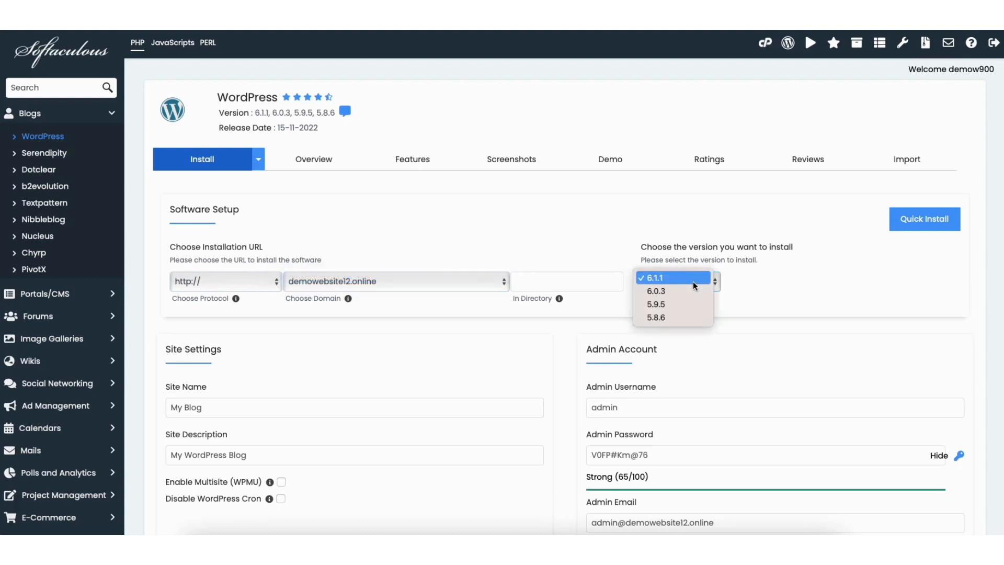
{"action": "left_click", "coordinate": [693, 278]}
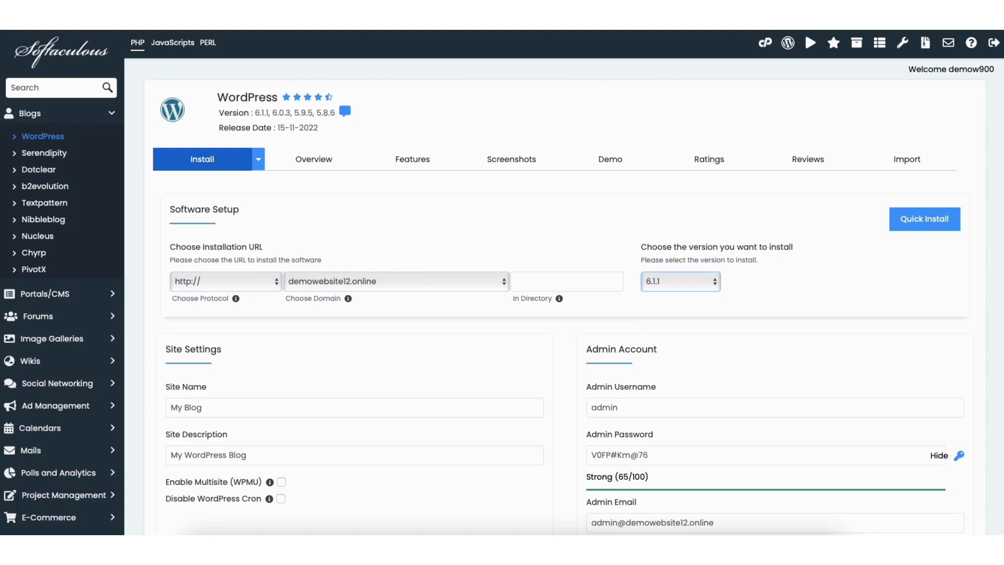
Review the site name, site description and admin username, password and email fields of the WordPress installation.
{"action": "scroll", "coordinate": [244, 216], "scroll_direction": "down", "scroll_amount": 4}
{"action": "left_click", "coordinate": [232, 220]}
{"action": "left_click", "coordinate": [239, 268]}
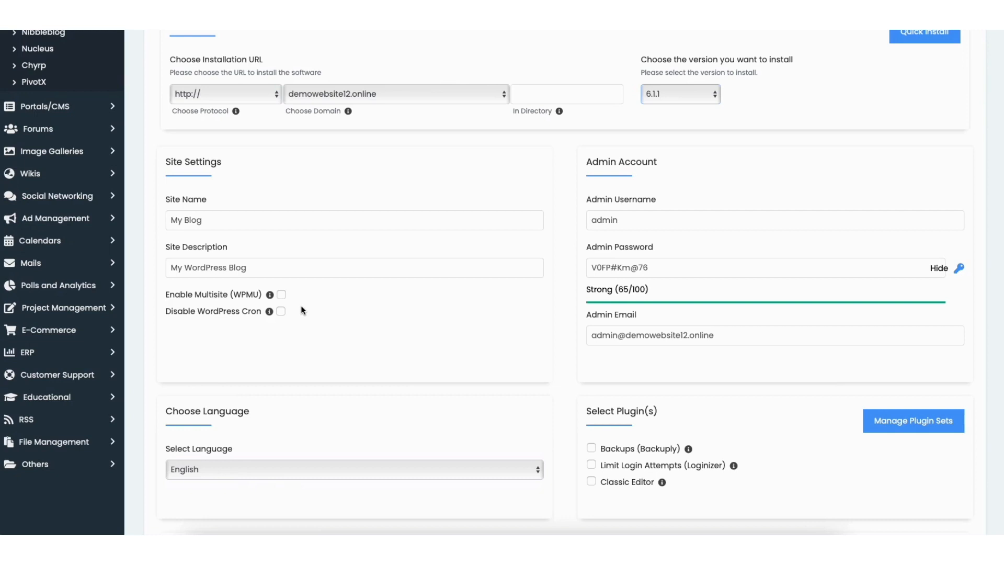
{"action": "left_click", "coordinate": [625, 220]}
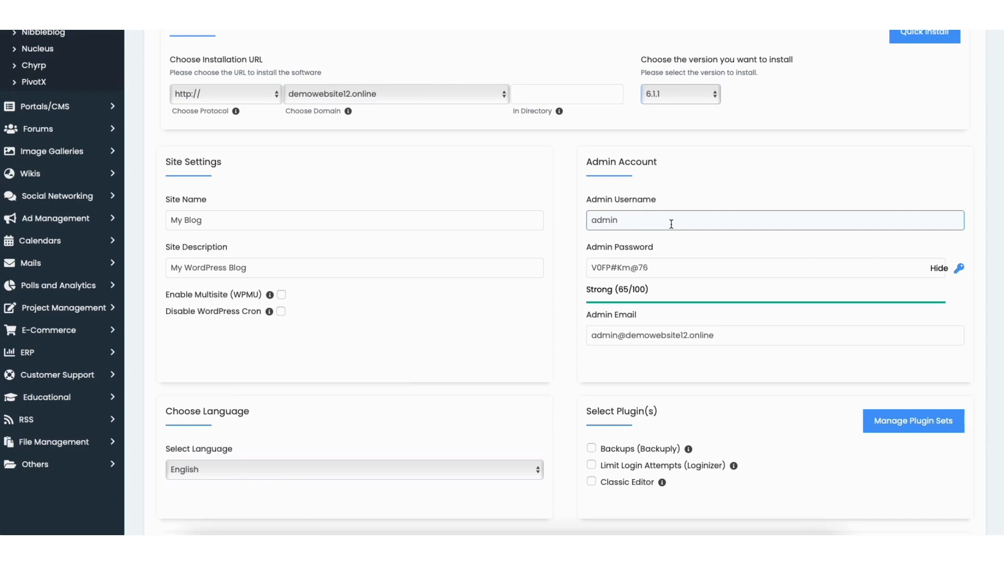
{"action": "left_click", "coordinate": [669, 266]}
{"action": "left_click", "coordinate": [701, 314]}
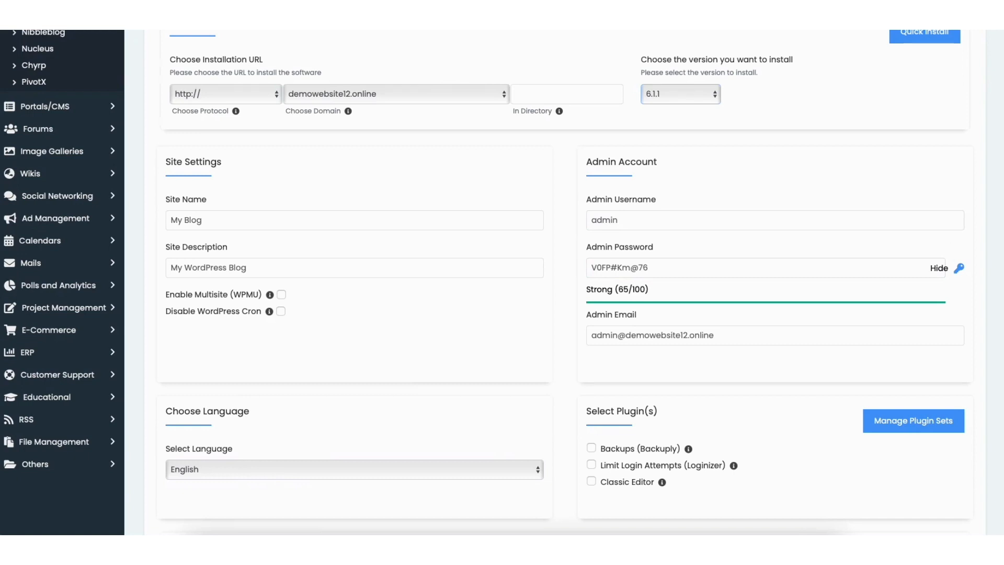
Select English as the language for the WordPress installation.
{"action": "scroll", "coordinate": [995, 303], "scroll_direction": "down", "scroll_amount": 5}
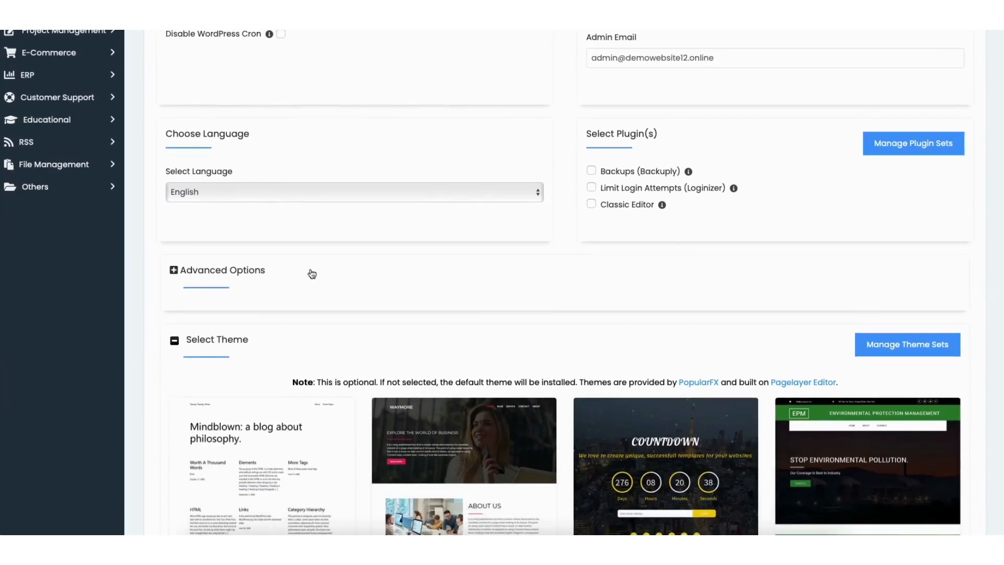
{"action": "left_click", "coordinate": [214, 191]}
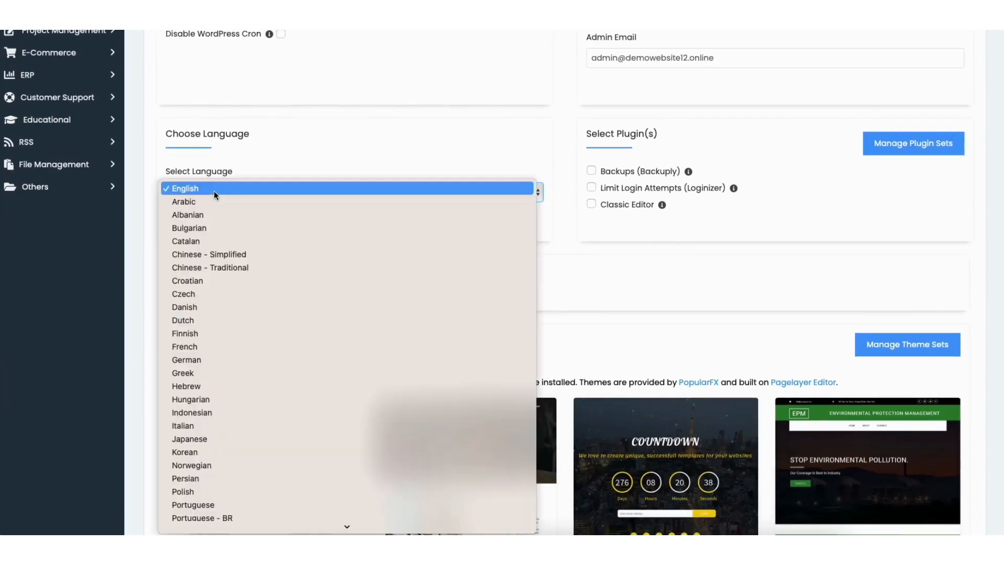
{"action": "left_click", "coordinate": [214, 191]}
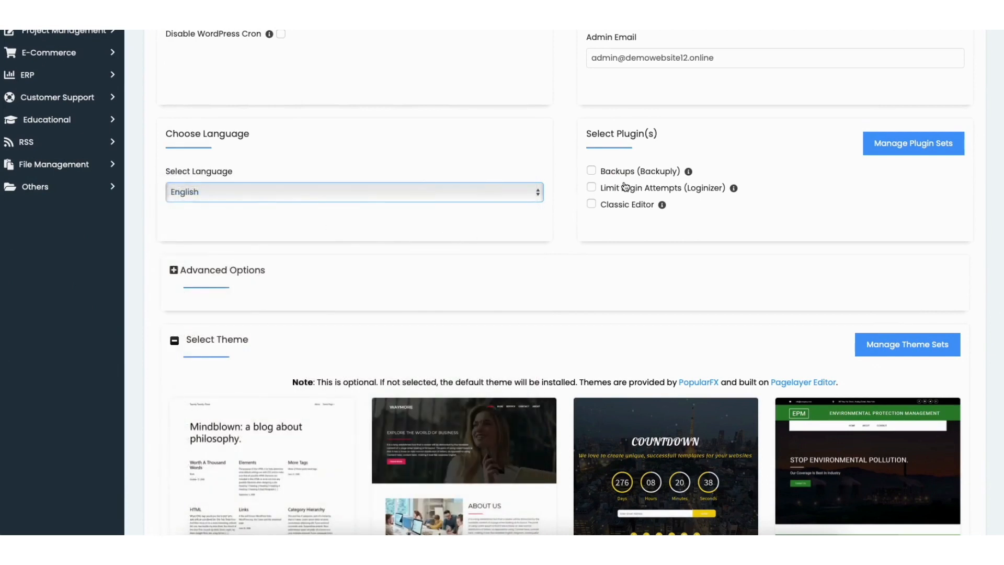
Examine the advanced database, upgrade and backup options, collapse them again and look at the offered themes.
{"action": "left_click", "coordinate": [180, 270]}
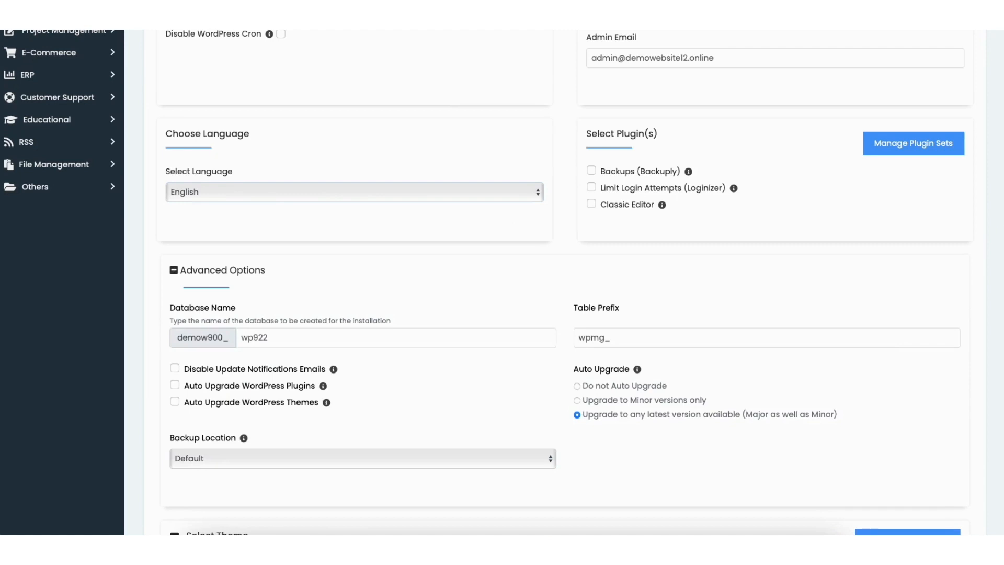
{"action": "left_click", "coordinate": [174, 271]}
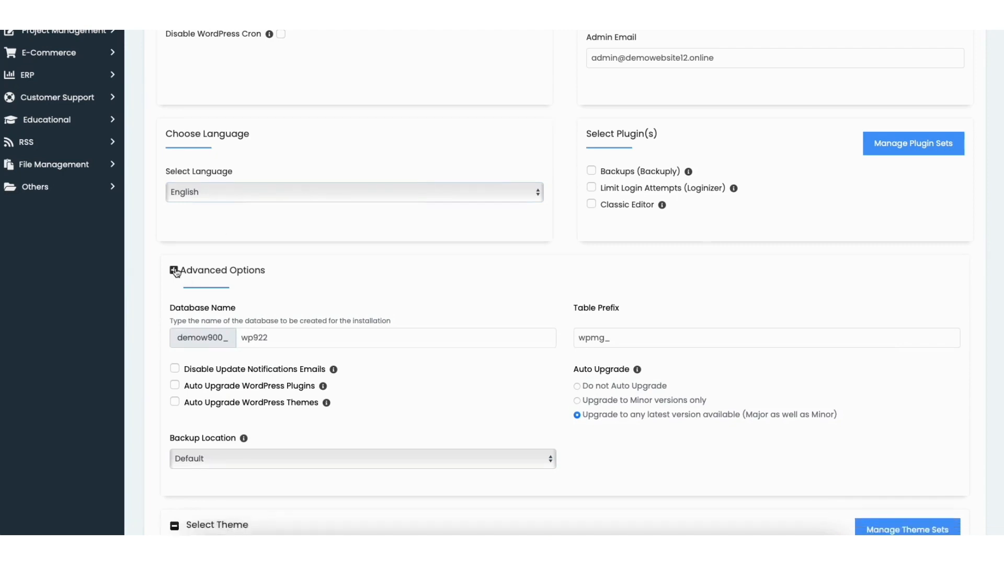
{"action": "scroll", "coordinate": [997, 335], "scroll_direction": "down", "scroll_amount": 4}
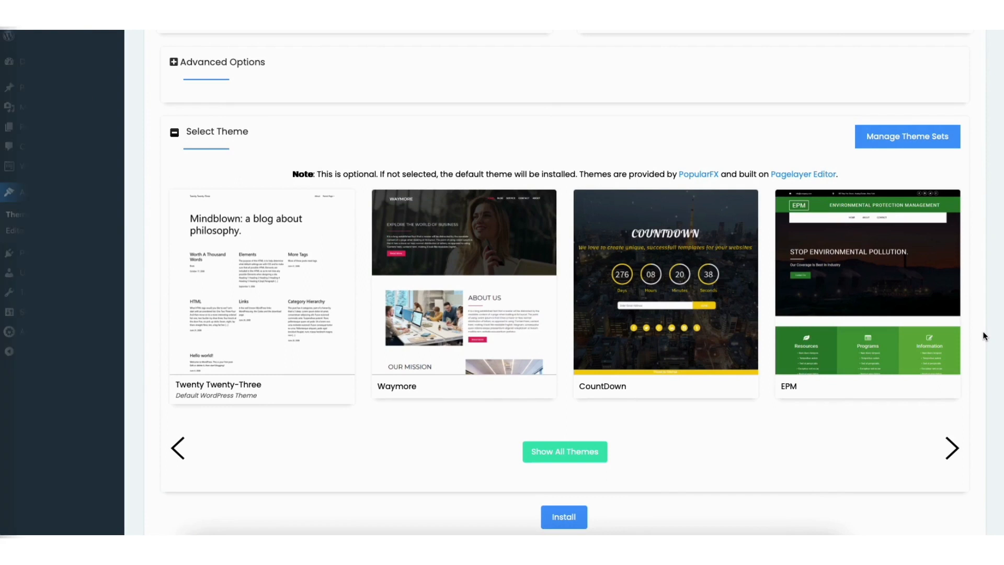
Browse the WordPress theme gallery and the Elementor starter templates to compare the available designs.
{"action": "scroll", "coordinate": [549, 292], "scroll_direction": "down", "scroll_amount": 1}
{"action": "scroll", "coordinate": [549, 292], "scroll_direction": "down", "scroll_amount": 7}
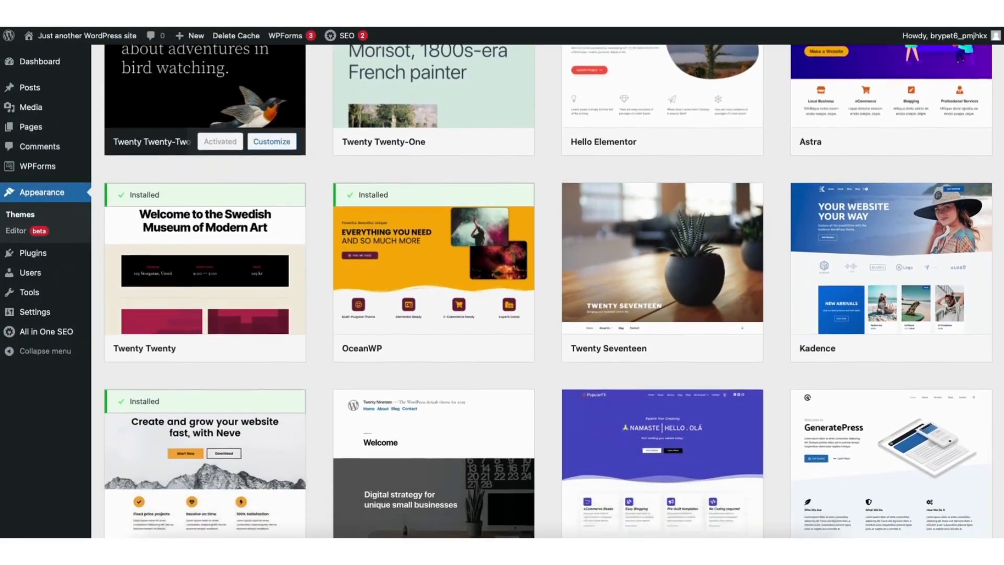
{"action": "scroll", "coordinate": [548, 292], "scroll_direction": "down", "scroll_amount": 5}
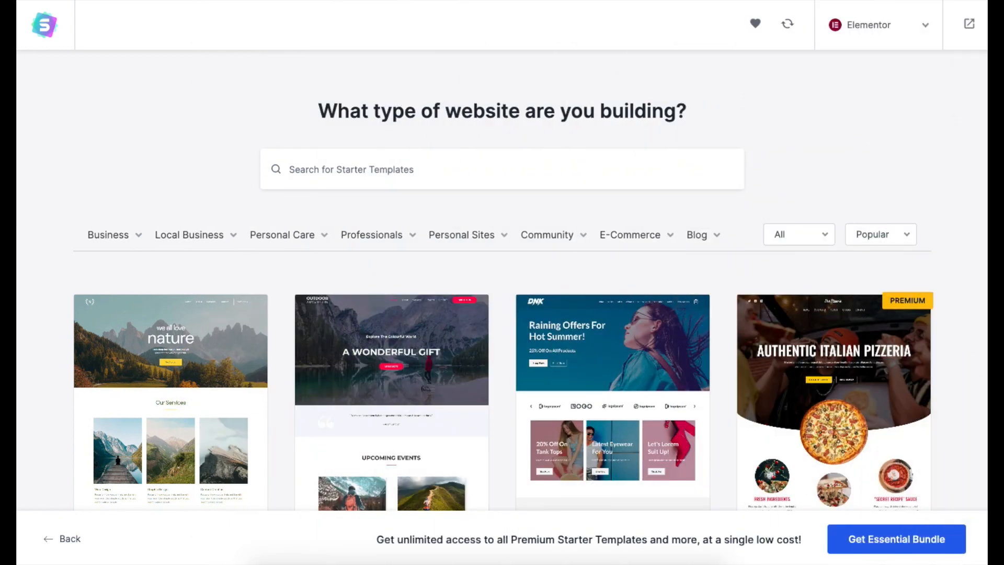
{"action": "scroll", "coordinate": [503, 281], "scroll_direction": "down", "scroll_amount": 5}
{"action": "scroll", "coordinate": [504, 295], "scroll_direction": "down", "scroll_amount": 3}
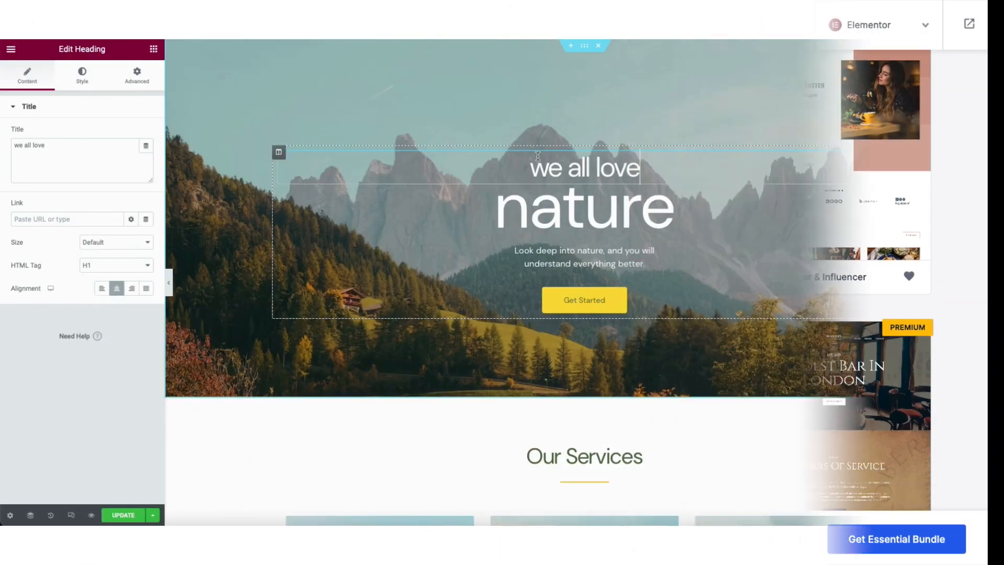
Replace the hero heading "we all love" with text beginning "thi" in Elementor.
{"action": "left_click_drag", "start_coordinate": [537, 156], "coordinate": [641, 167]}
{"action": "type", "text": "thi"}
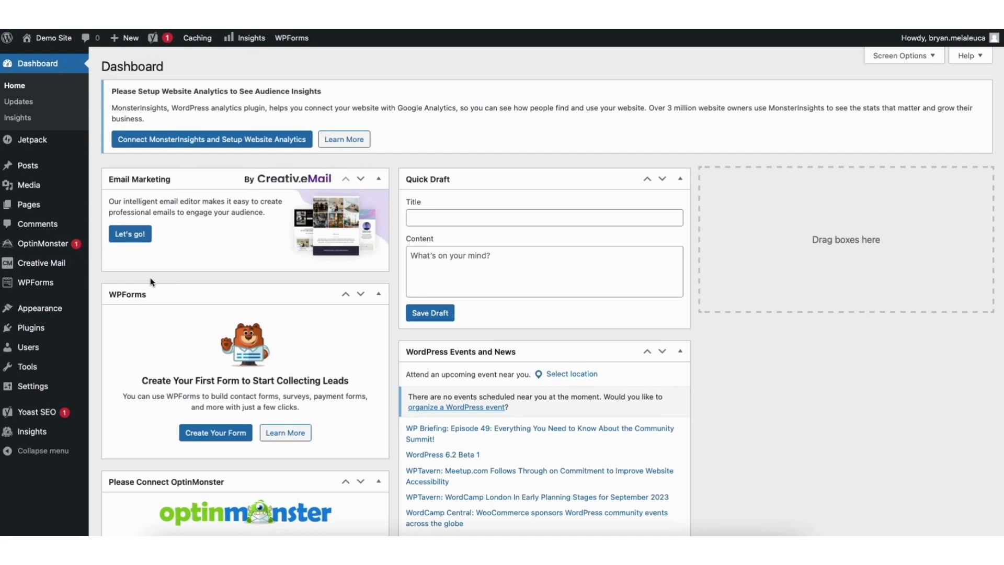
Open the installed themes page of the WordPress site and go to adding a new theme.
{"action": "mouse_move", "coordinate": [40, 190]}
{"action": "mouse_move", "coordinate": [37, 311]}
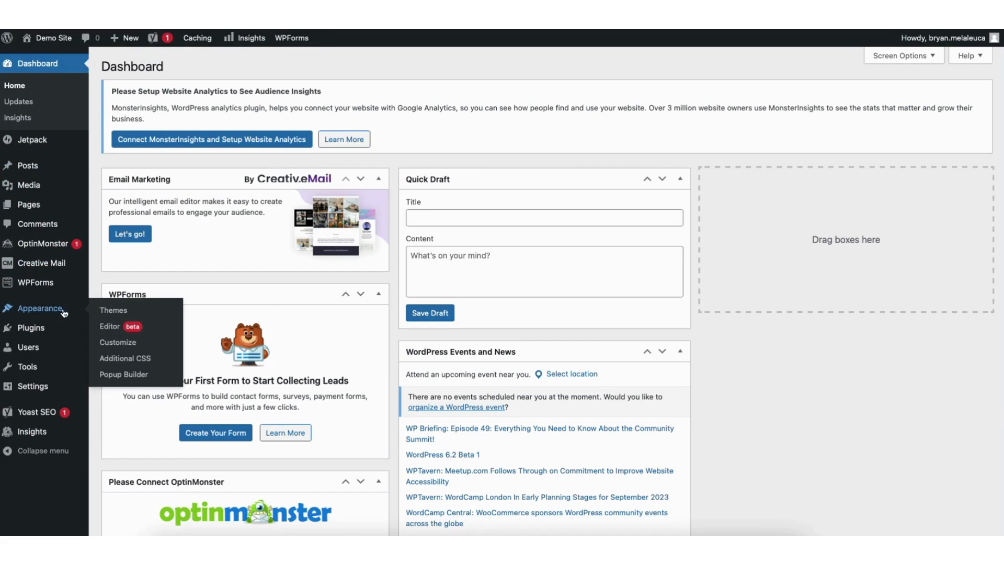
{"action": "left_click", "coordinate": [115, 311]}
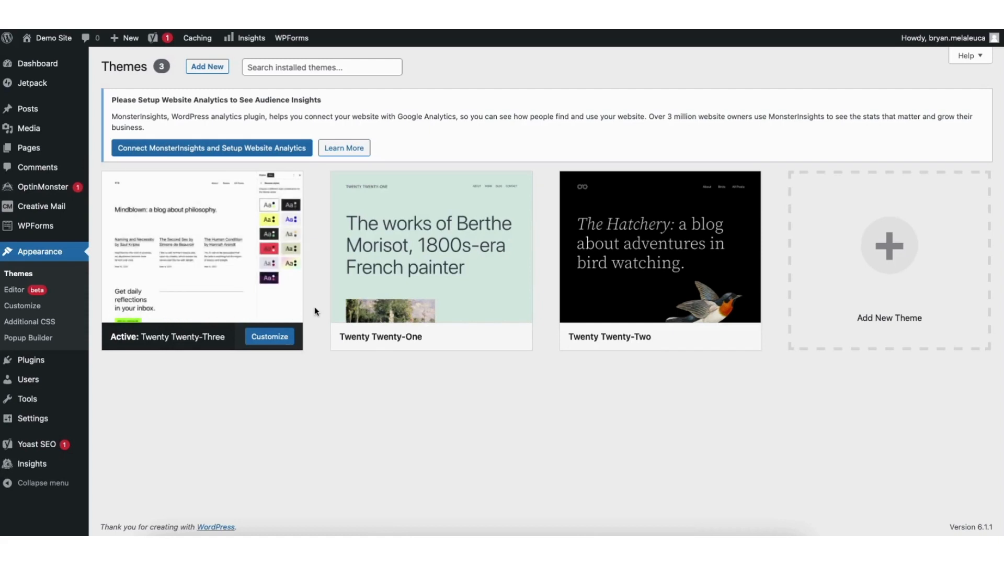
{"action": "left_click", "coordinate": [888, 256]}
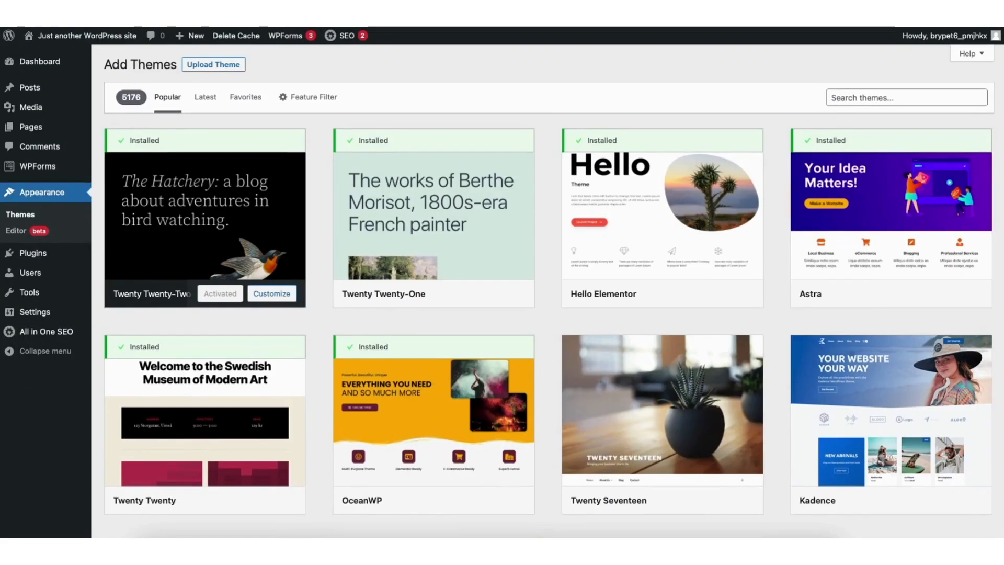
Look through the popular themes available to add, including Neve, Blocksy and Hestia, and the Elementor starter templates.
{"action": "scroll", "coordinate": [549, 290], "scroll_direction": "down", "scroll_amount": 4}
{"action": "scroll", "coordinate": [549, 290], "scroll_direction": "down", "scroll_amount": 7}
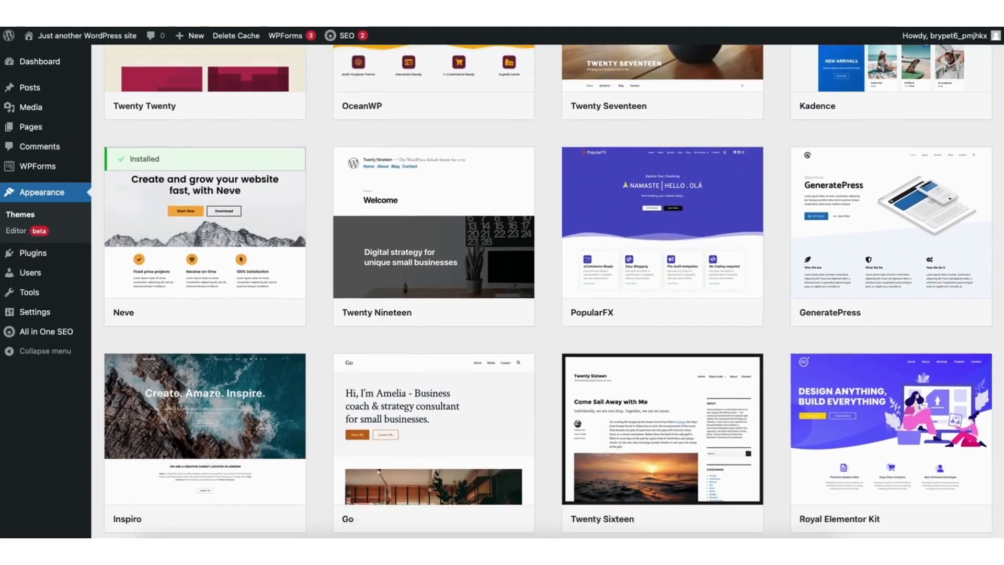
{"action": "scroll", "coordinate": [548, 290], "scroll_direction": "down", "scroll_amount": 6}
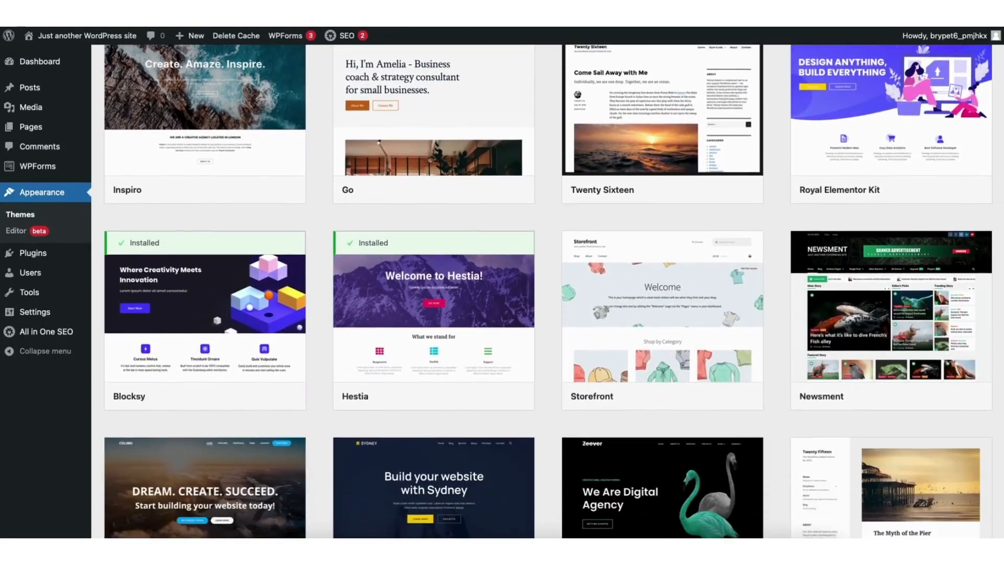
{"action": "scroll", "coordinate": [549, 290], "scroll_direction": "down", "scroll_amount": 7}
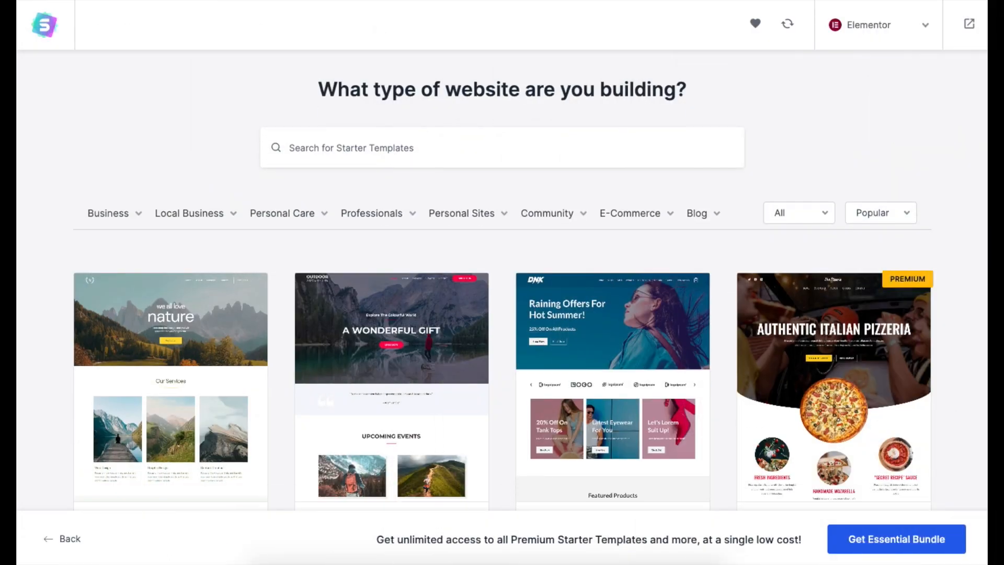
{"action": "scroll", "coordinate": [502, 282], "scroll_direction": "down", "scroll_amount": 5}
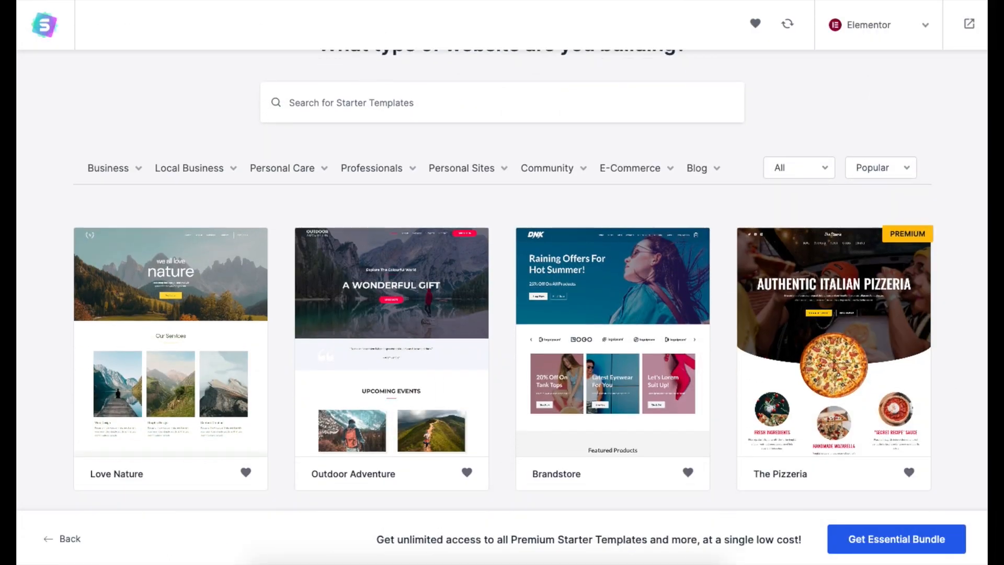
Replace the hero heading "we all love" with "this is my" in Elementor.
{"action": "scroll", "coordinate": [502, 282], "scroll_direction": "down", "scroll_amount": 3}
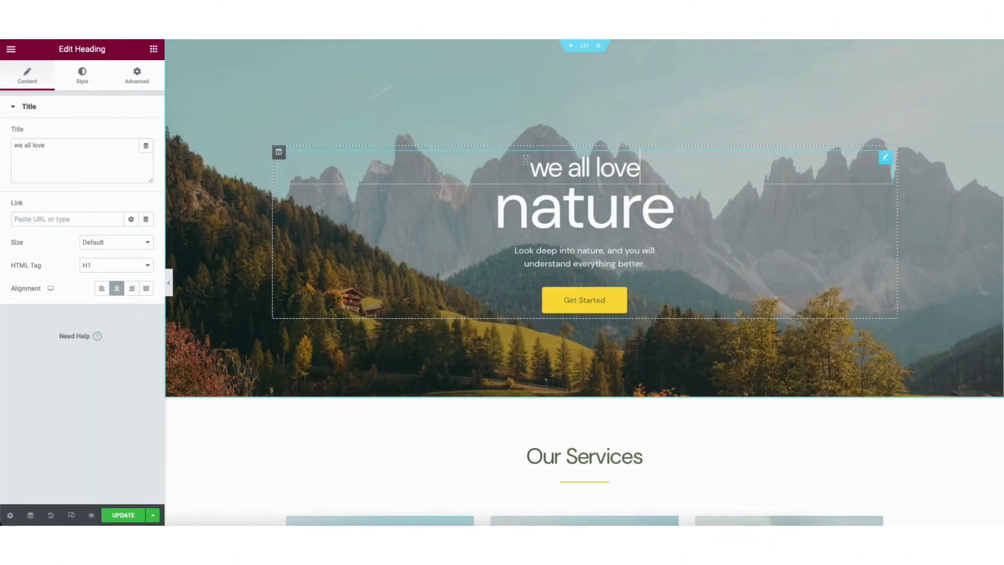
{"action": "left_click_drag", "start_coordinate": [526, 160], "coordinate": [646, 168]}
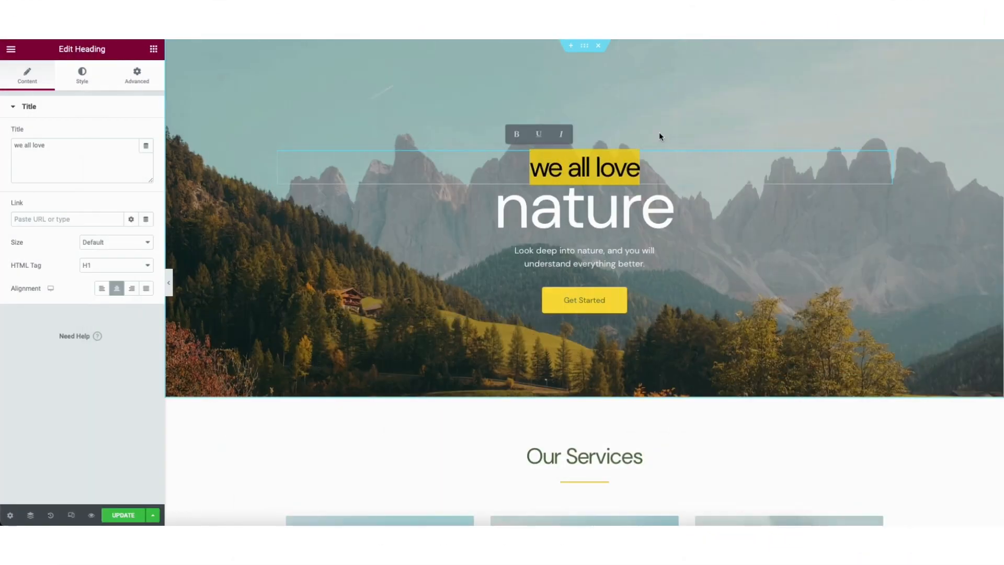
{"action": "type", "text": "this is my"}
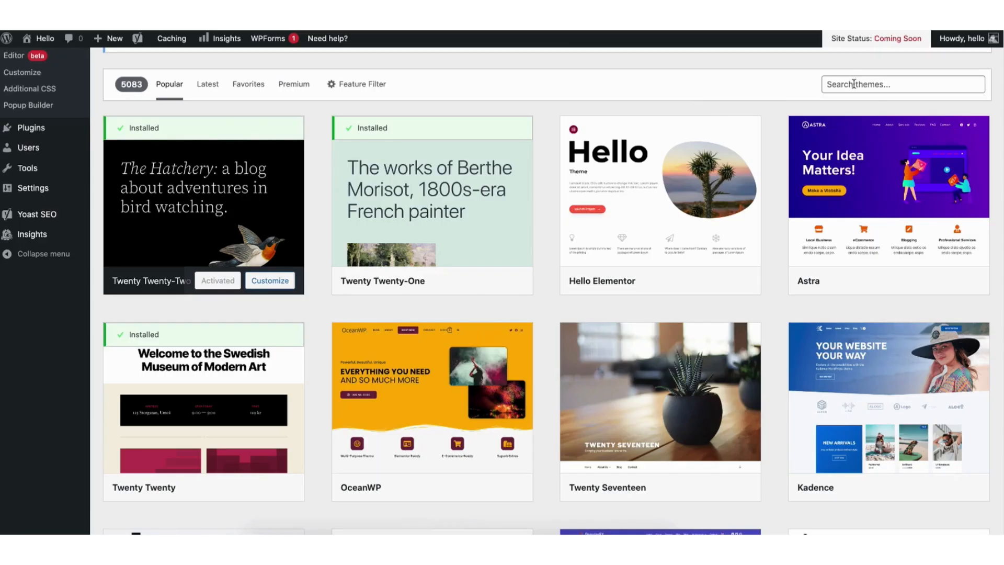
Search the theme directory for "astra", and install and activate the Astra theme.
{"action": "left_click", "coordinate": [853, 84]}
{"action": "type", "text": "astra"}
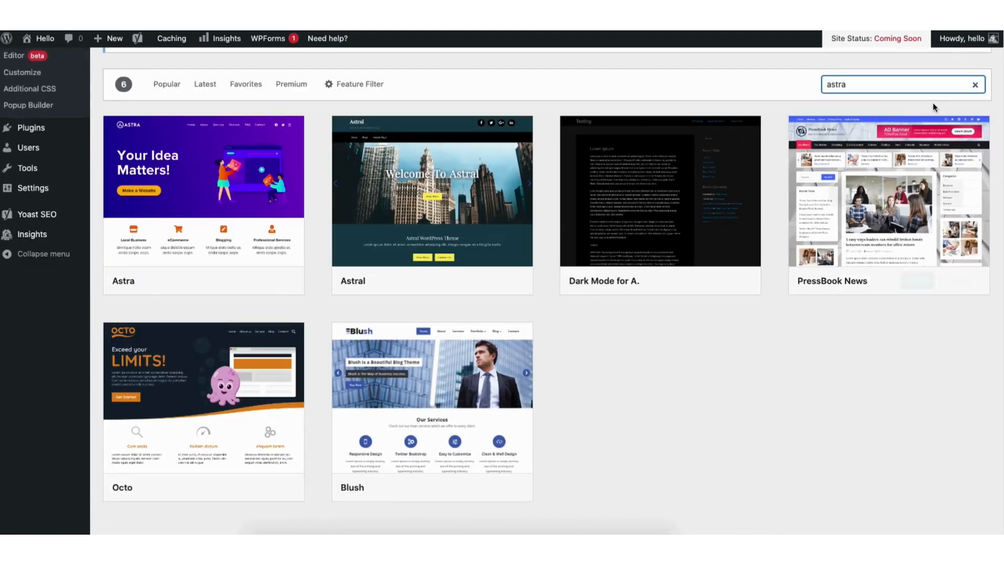
{"action": "left_click", "coordinate": [230, 281]}
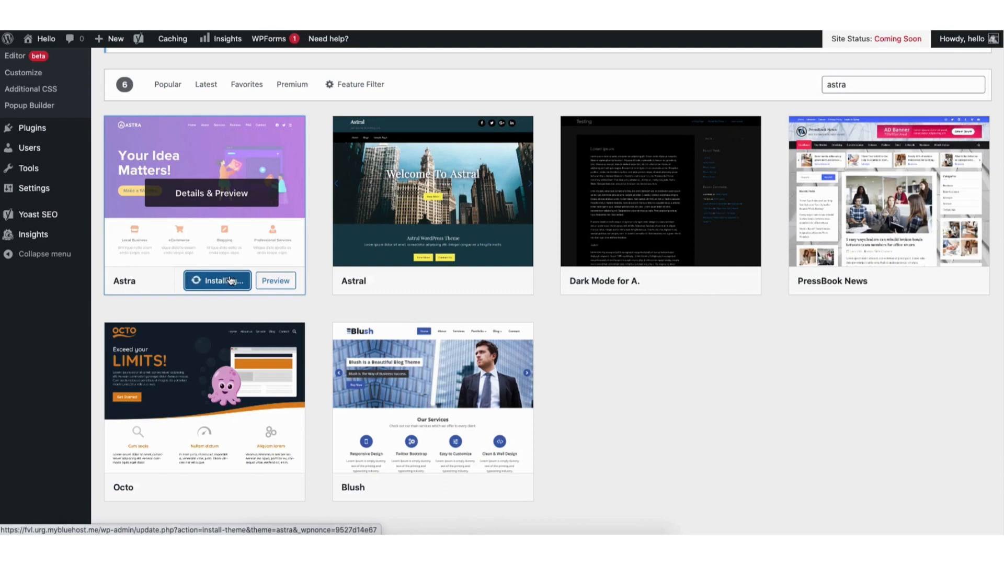
{"action": "left_click", "coordinate": [213, 282]}
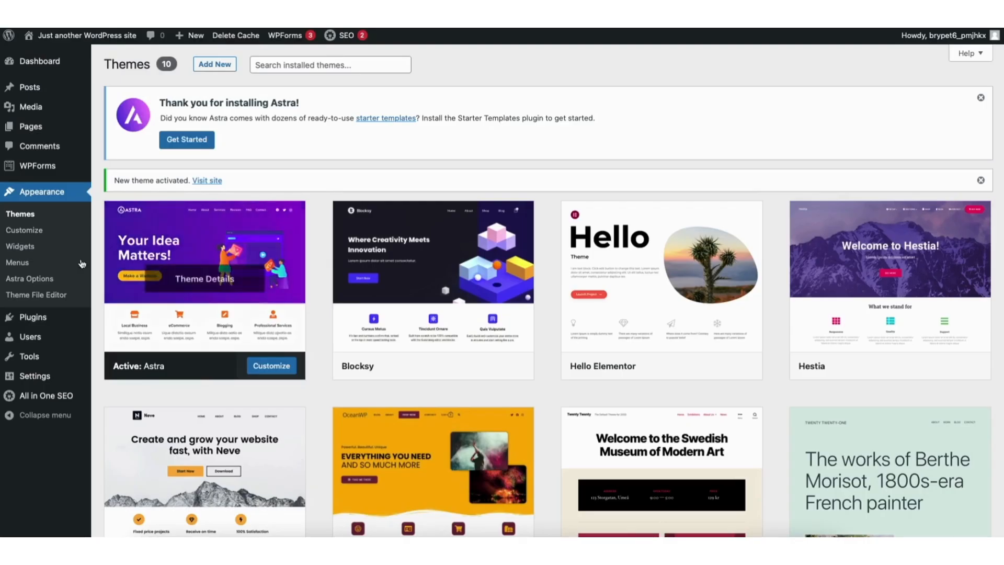
Find the Starter Templates plugin by Brainstorm Force with the search "starter templates", and install and activate it.
{"action": "mouse_move", "coordinate": [38, 320]}
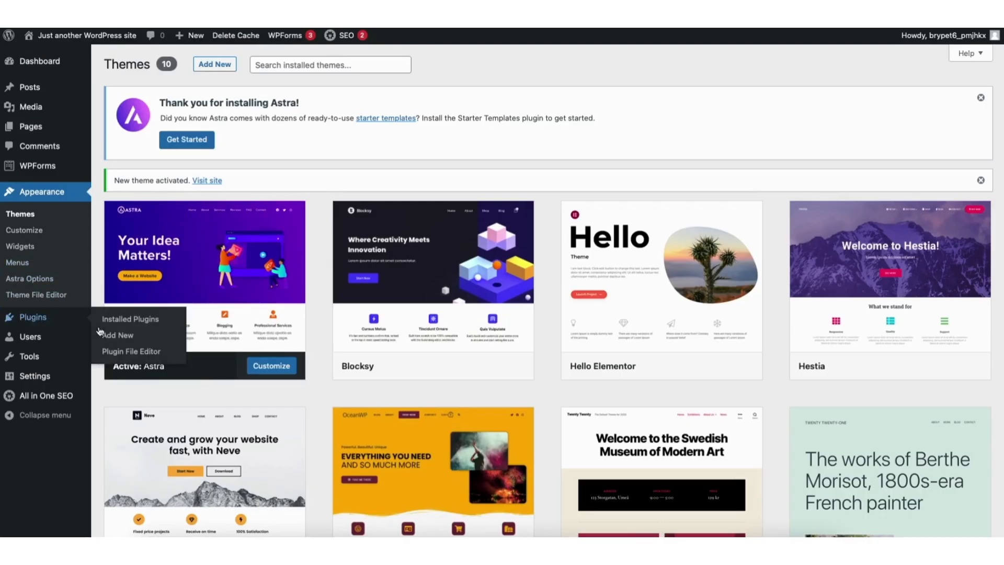
{"action": "left_click", "coordinate": [125, 338]}
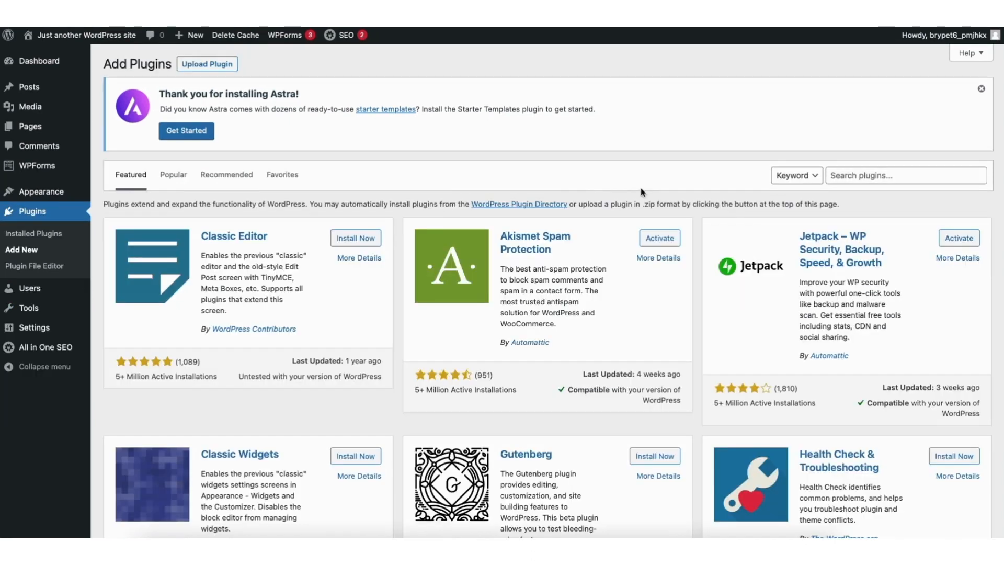
{"action": "left_click", "coordinate": [846, 178]}
{"action": "type", "text": "starter templates"}
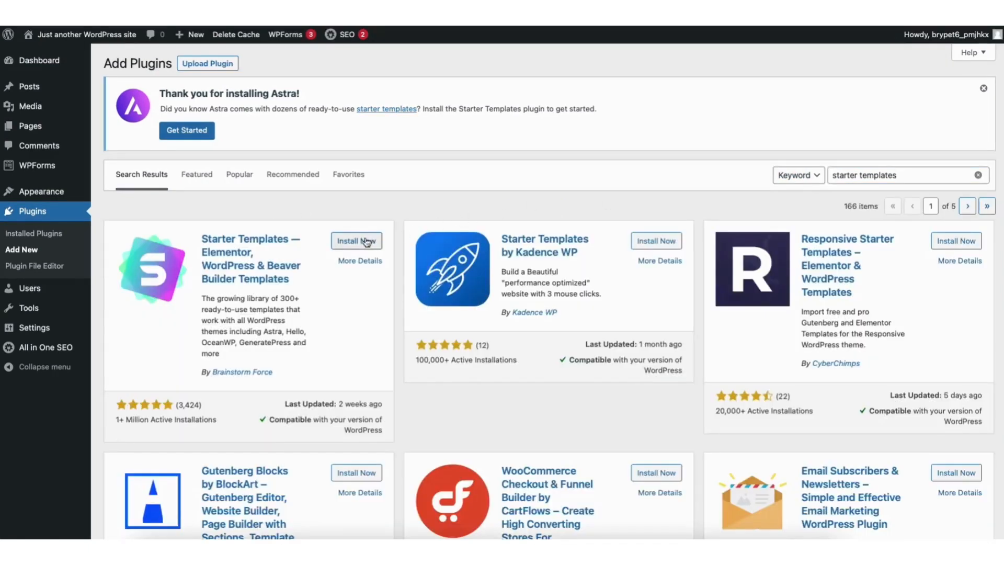
{"action": "left_click", "coordinate": [354, 242]}
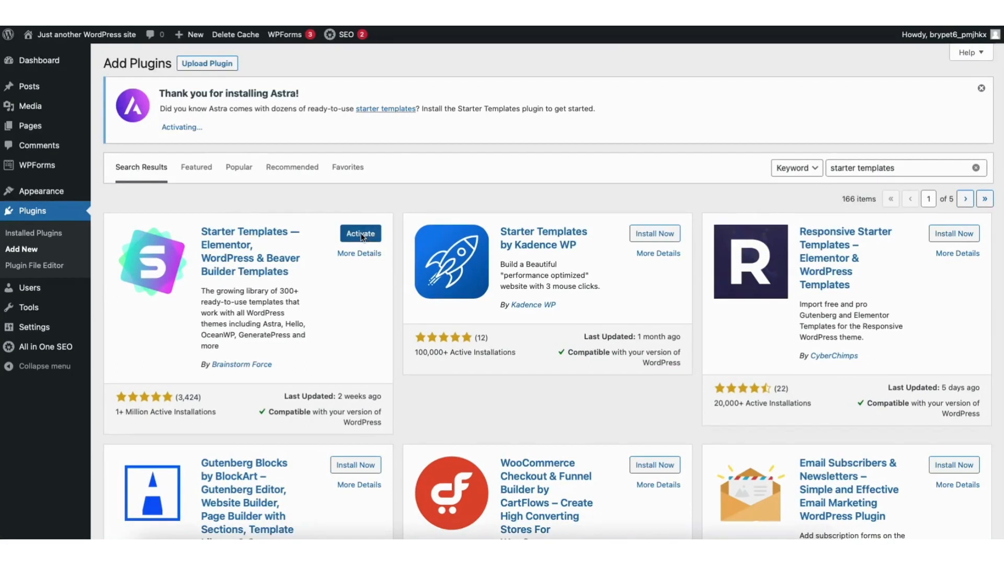
{"action": "left_click", "coordinate": [360, 235]}
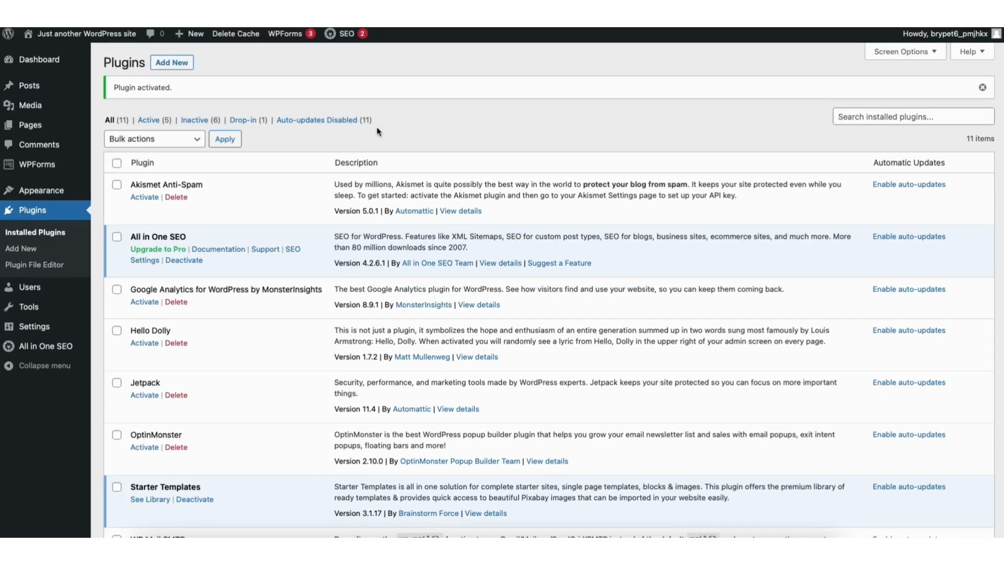
Open the Starter Templates library with Elementor as the page builder and browse the available designs.
{"action": "mouse_move", "coordinate": [35, 192]}
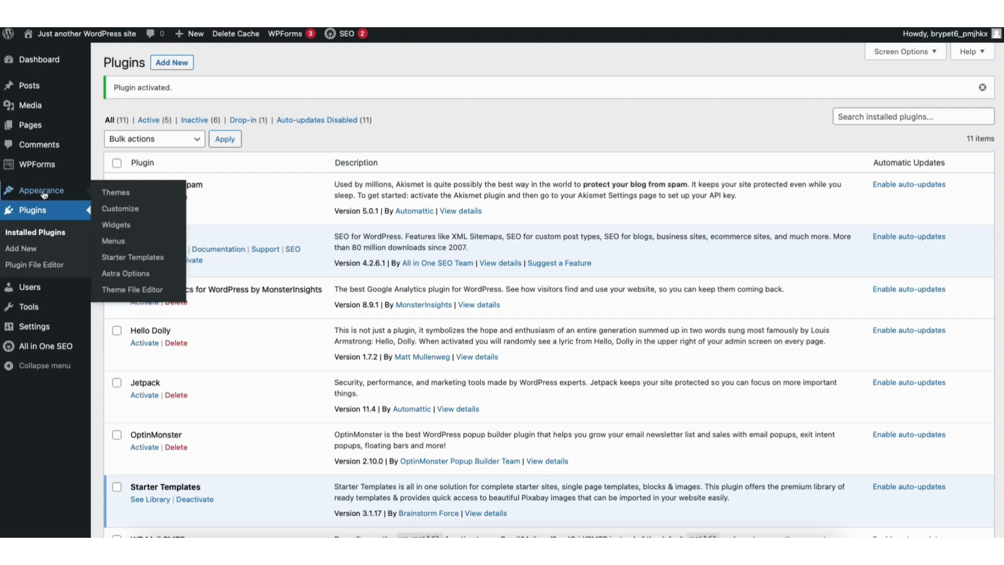
{"action": "left_click", "coordinate": [133, 258]}
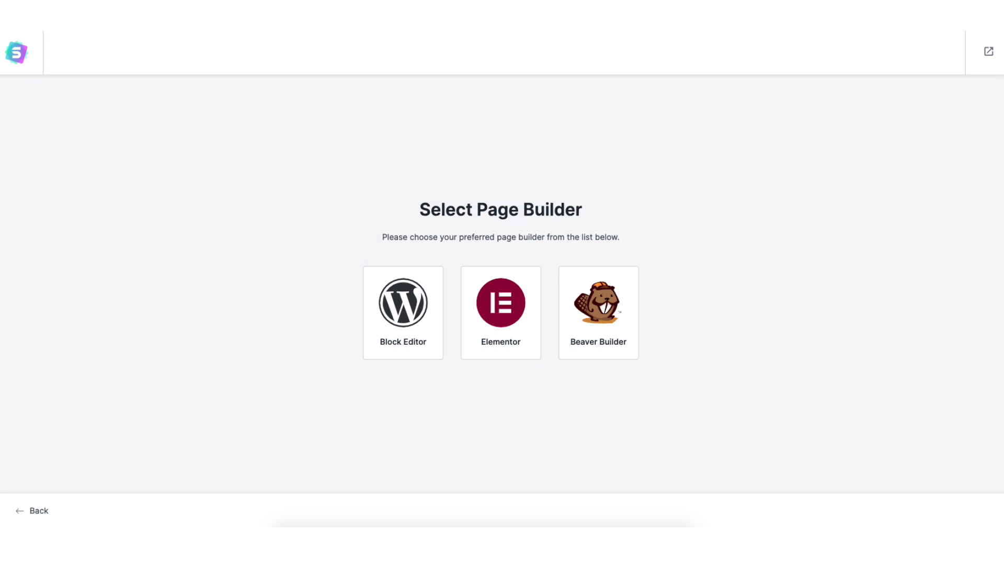
{"action": "scroll", "coordinate": [502, 314], "scroll_direction": "down", "scroll_amount": 2}
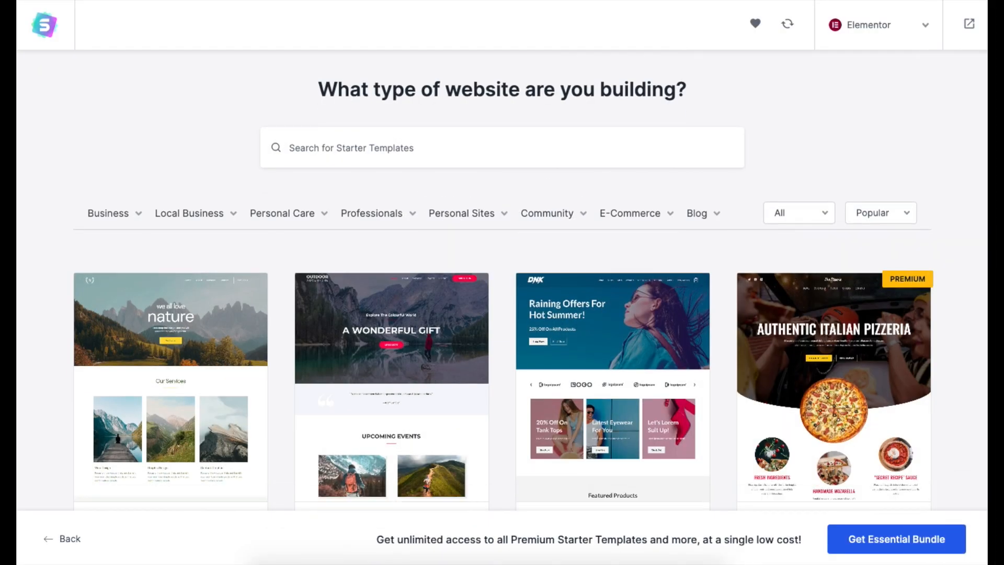
{"action": "scroll", "coordinate": [501, 282], "scroll_direction": "down", "scroll_amount": 7}
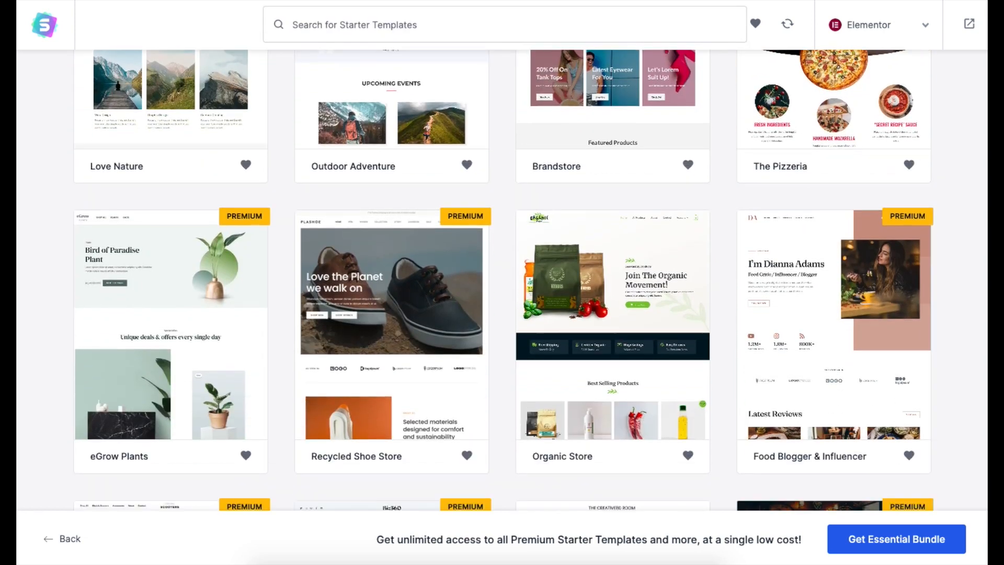
{"action": "scroll", "coordinate": [502, 282], "scroll_direction": "down", "scroll_amount": 5}
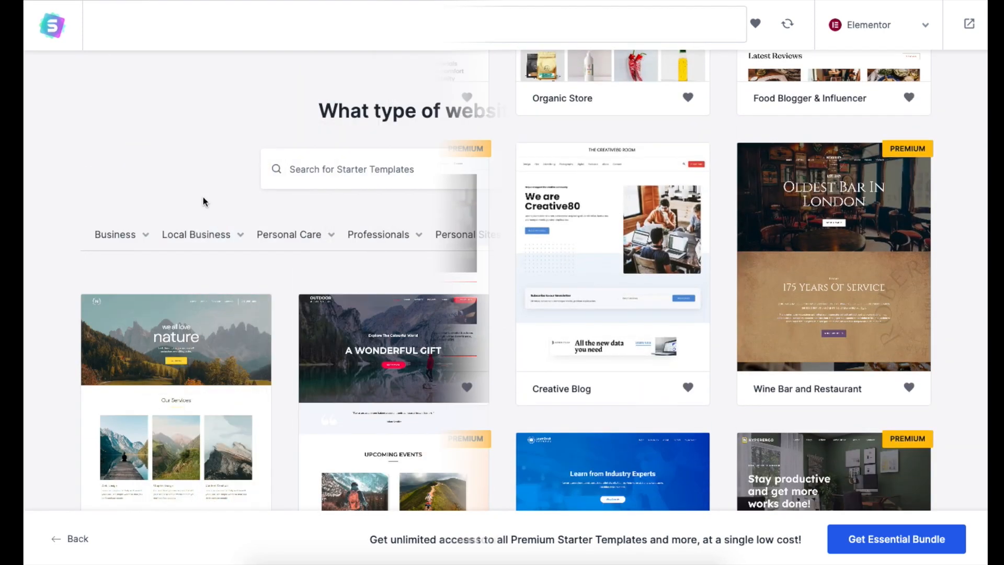
Search the starter templates for "photography" and look through the Local Business and Personal Care categories.
{"action": "left_click", "coordinate": [333, 169]}
{"action": "type", "text": "photography"}
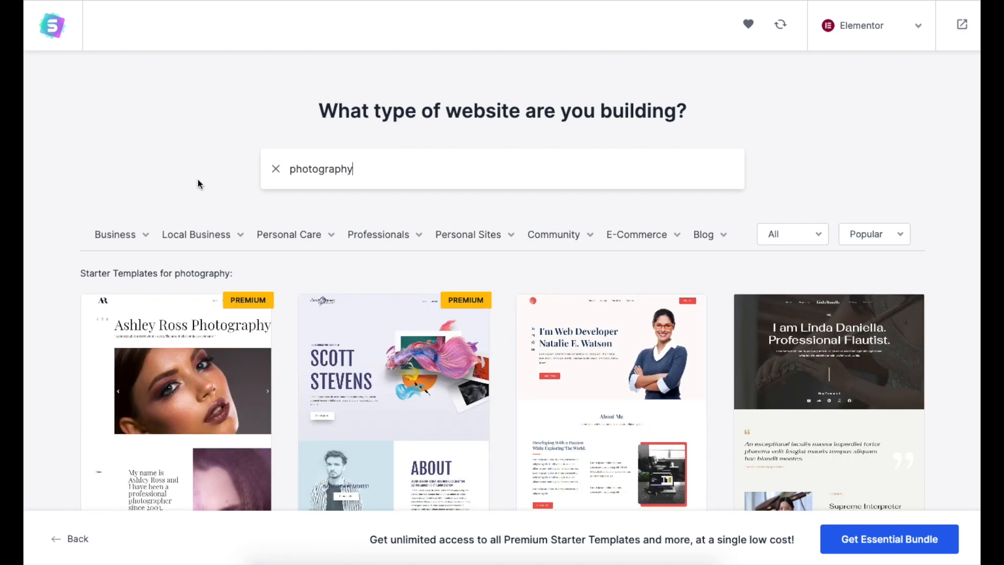
{"action": "mouse_move", "coordinate": [131, 238]}
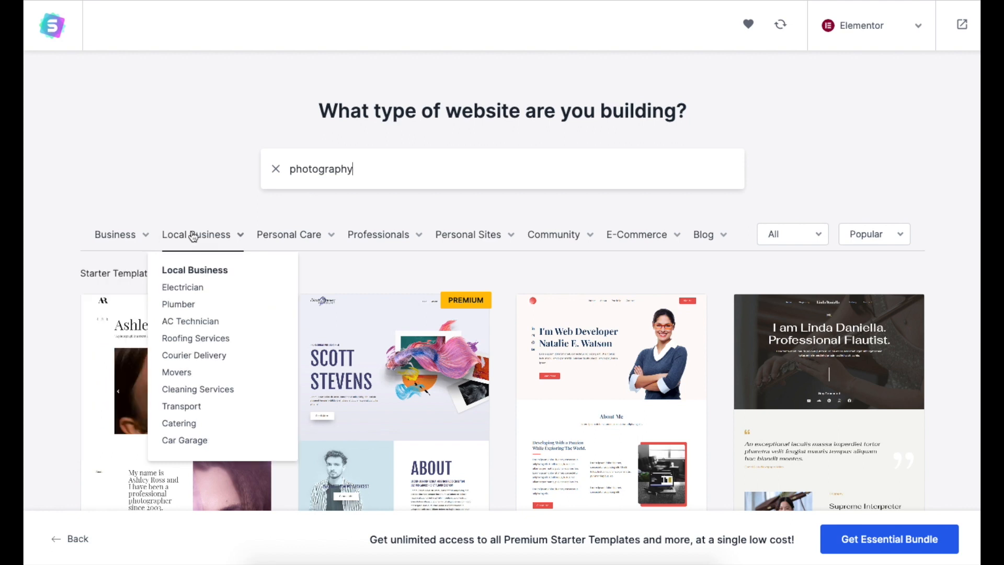
{"action": "mouse_move", "coordinate": [282, 238]}
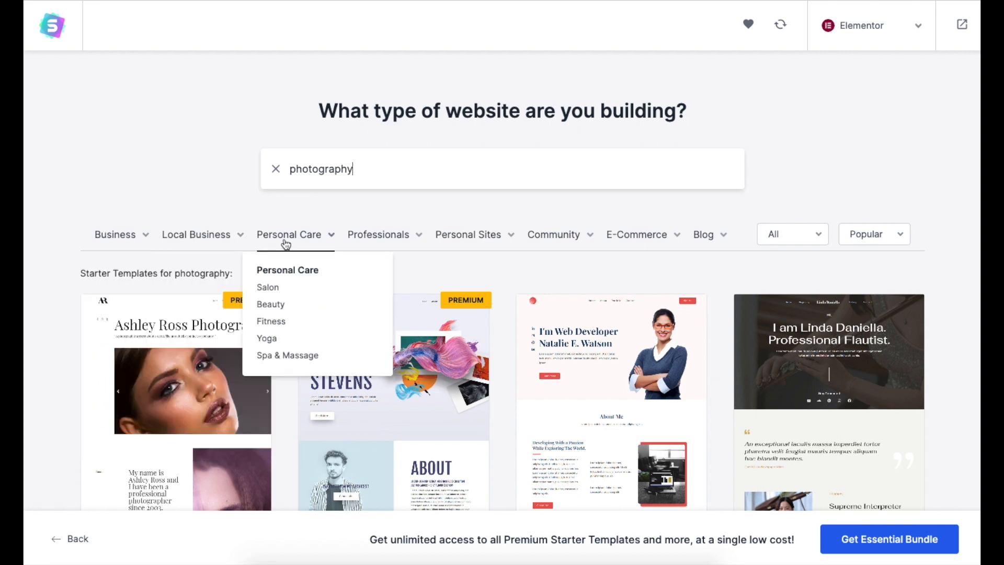
Preview the premium Photographer template down to its services section, and close the preview.
{"action": "left_click", "coordinate": [387, 403]}
{"action": "scroll", "coordinate": [600, 282], "scroll_direction": "down", "scroll_amount": 15}
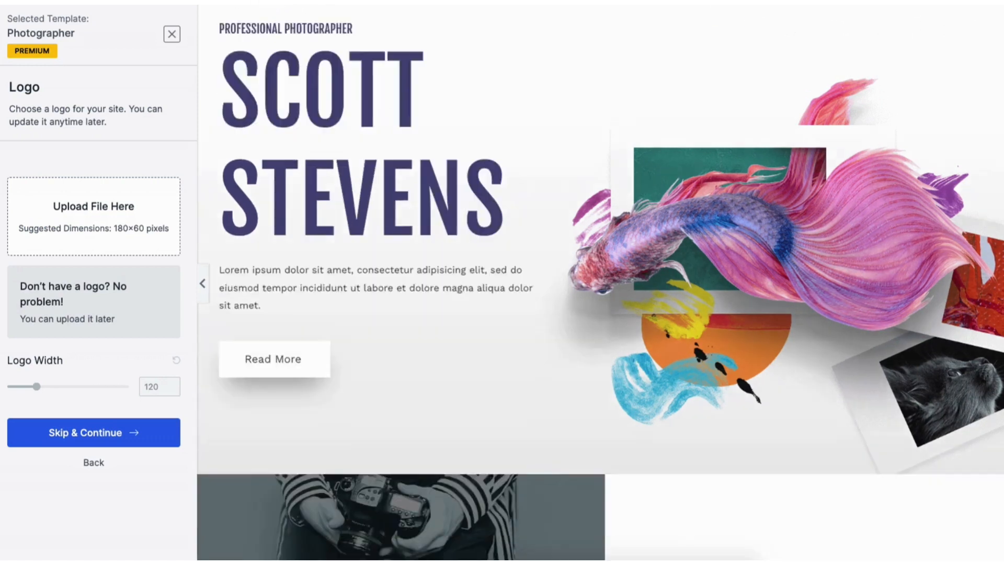
{"action": "scroll", "coordinate": [812, 195], "scroll_direction": "down", "scroll_amount": 5}
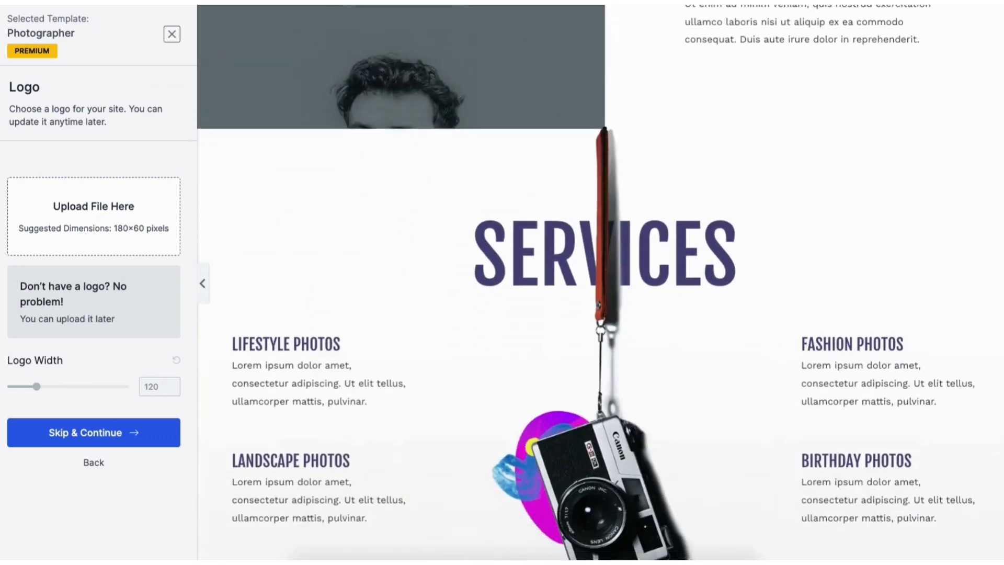
{"action": "left_click", "coordinate": [172, 34]}
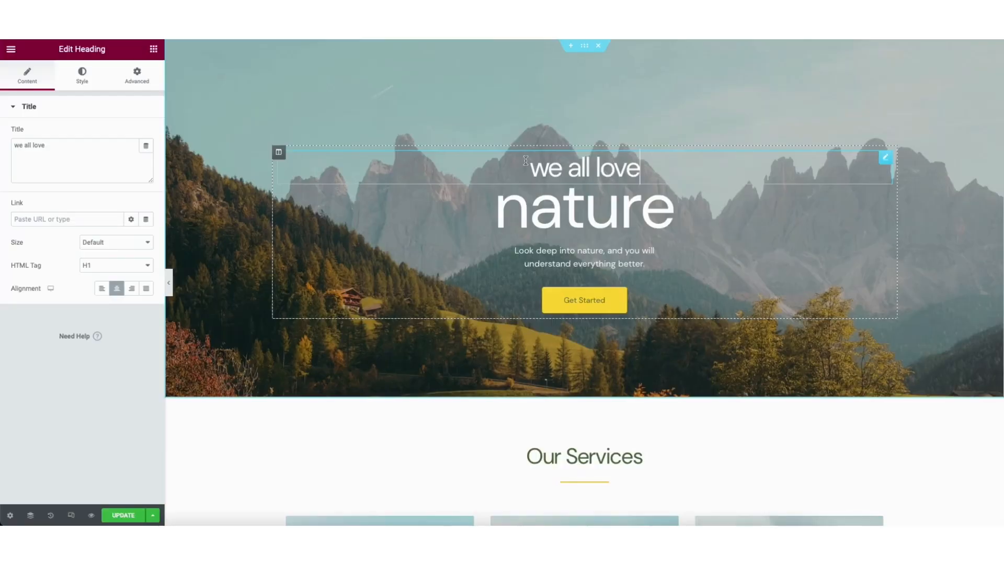
Replace the hero texts "we all love" with "this is my" and "nature" with "web" in Elementor.
{"action": "left_click_drag", "start_coordinate": [525, 167], "coordinate": [642, 167]}
{"action": "type", "text": "this is my"}
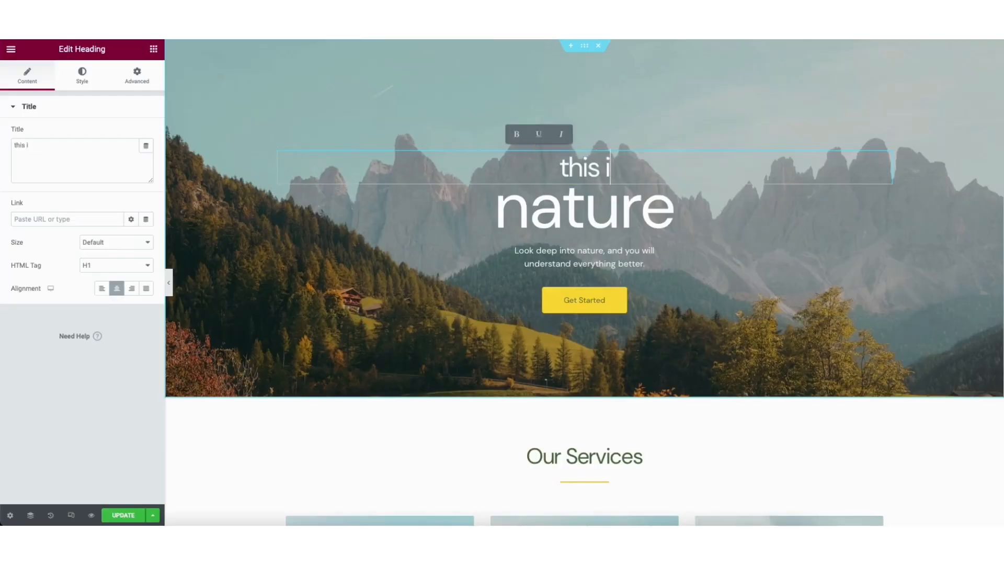
{"action": "left_click", "coordinate": [535, 209]}
{"action": "left_click_drag", "start_coordinate": [500, 209], "coordinate": [702, 212]}
{"action": "type", "text": "web"}
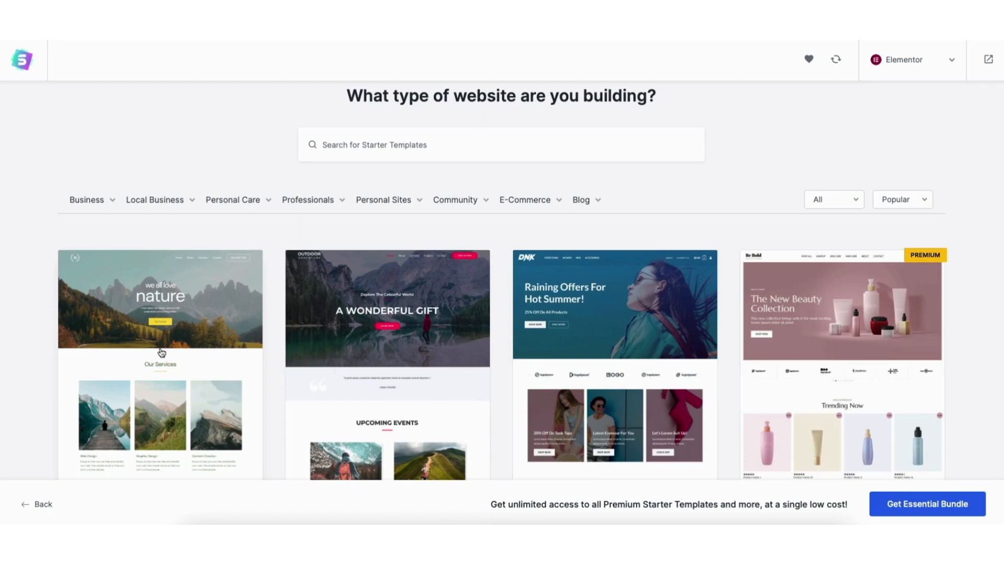
Build the website from the Love Nature template, skipping the logo, keeping the default colors and DM Sans fonts, and leaving all import options enabled.
{"action": "left_click", "coordinate": [160, 351]}
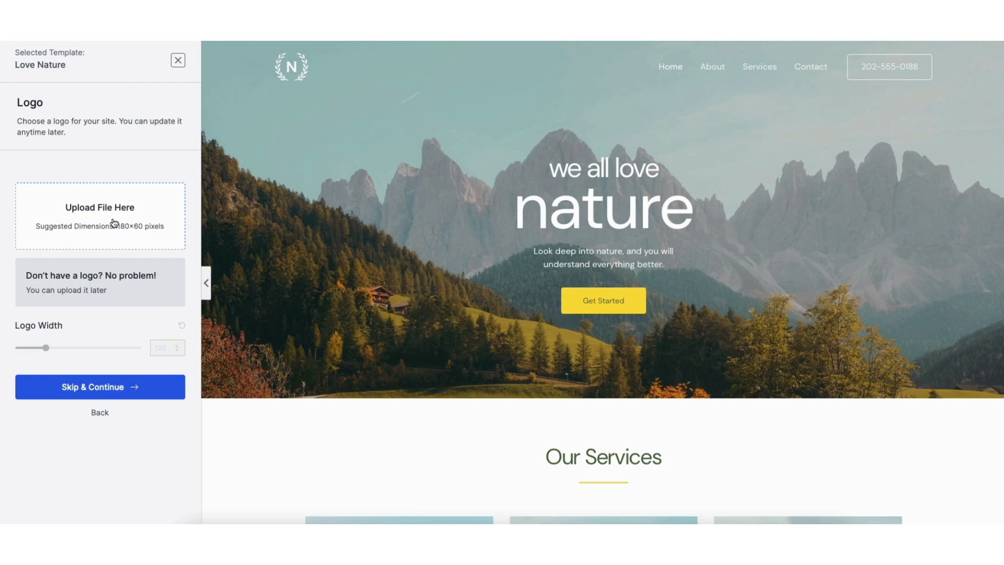
{"action": "left_click", "coordinate": [113, 388]}
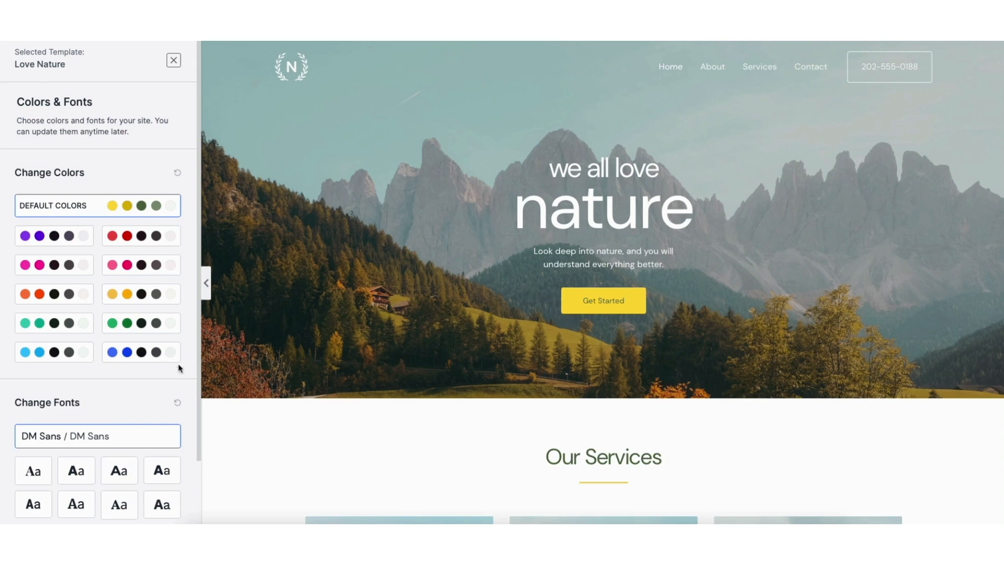
{"action": "scroll", "coordinate": [199, 335], "scroll_direction": "down", "scroll_amount": 2}
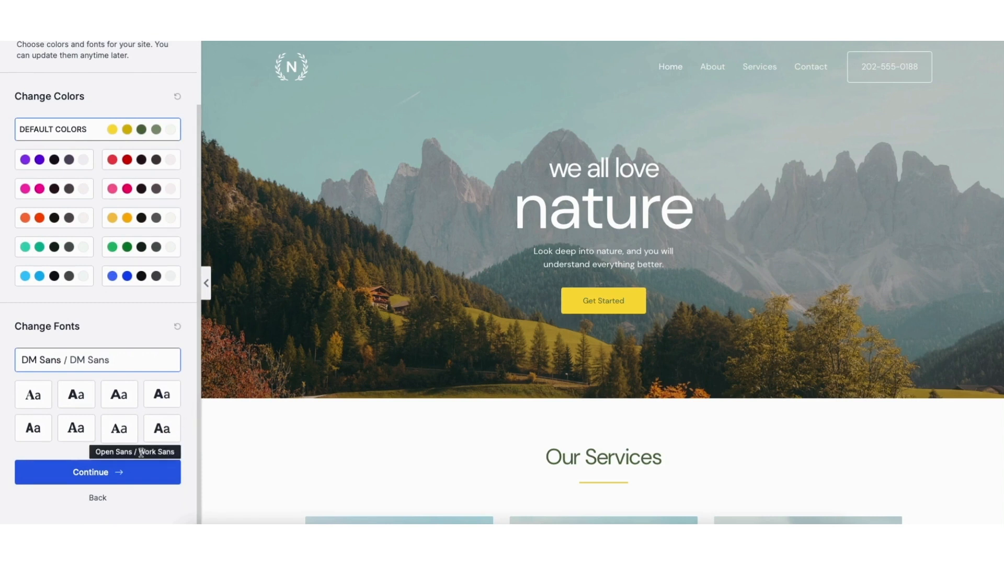
{"action": "left_click", "coordinate": [123, 472]}
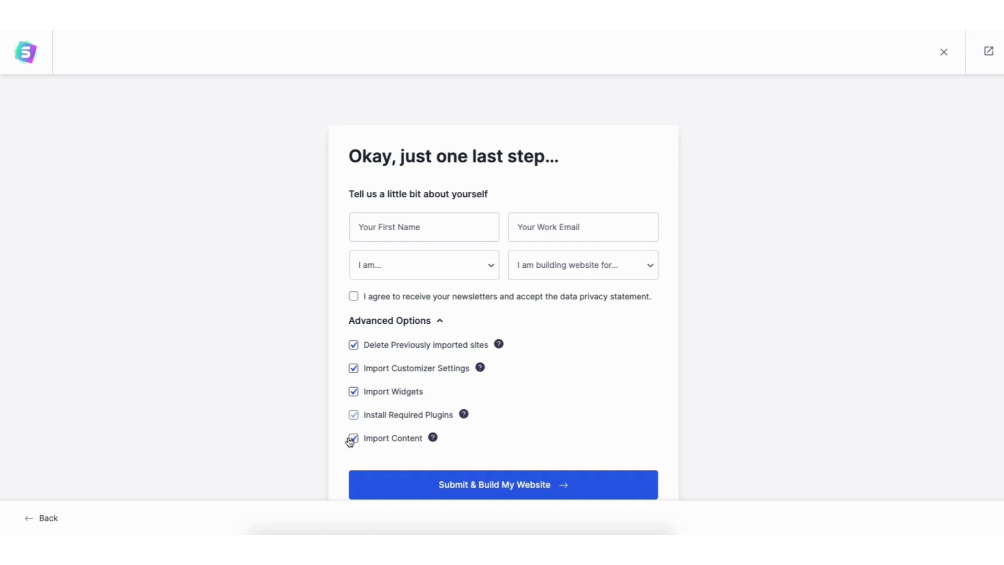
{"action": "left_click", "coordinate": [487, 484]}
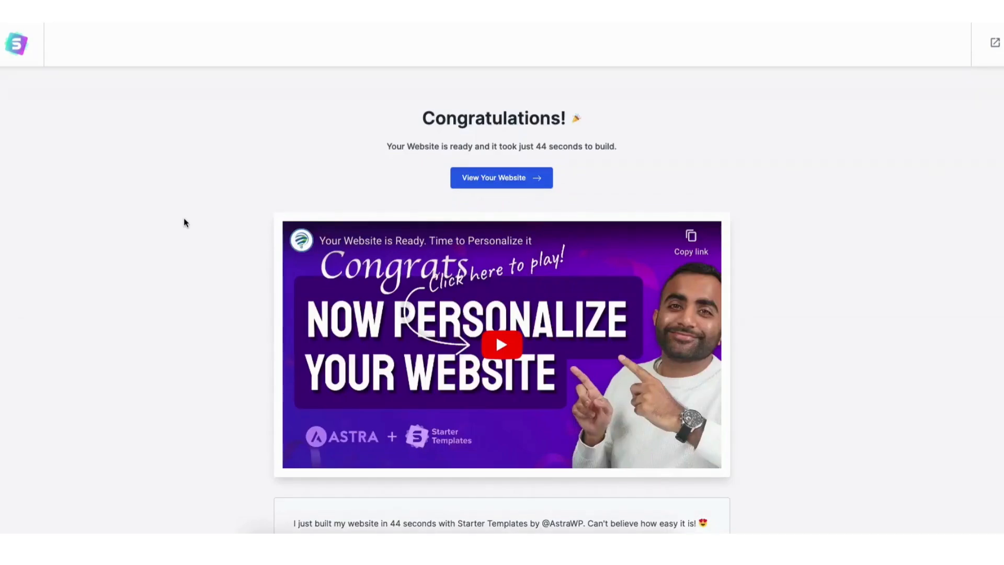
View the finished website and look through its homepage from the hero section to below the testimonial.
{"action": "left_click", "coordinate": [470, 181]}
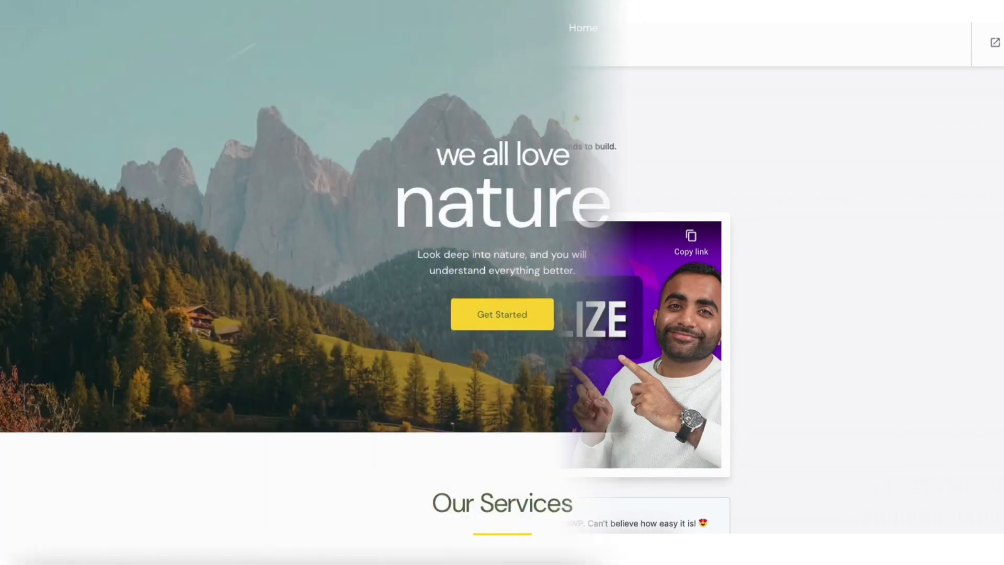
{"action": "scroll", "coordinate": [502, 282], "scroll_direction": "down", "scroll_amount": 5}
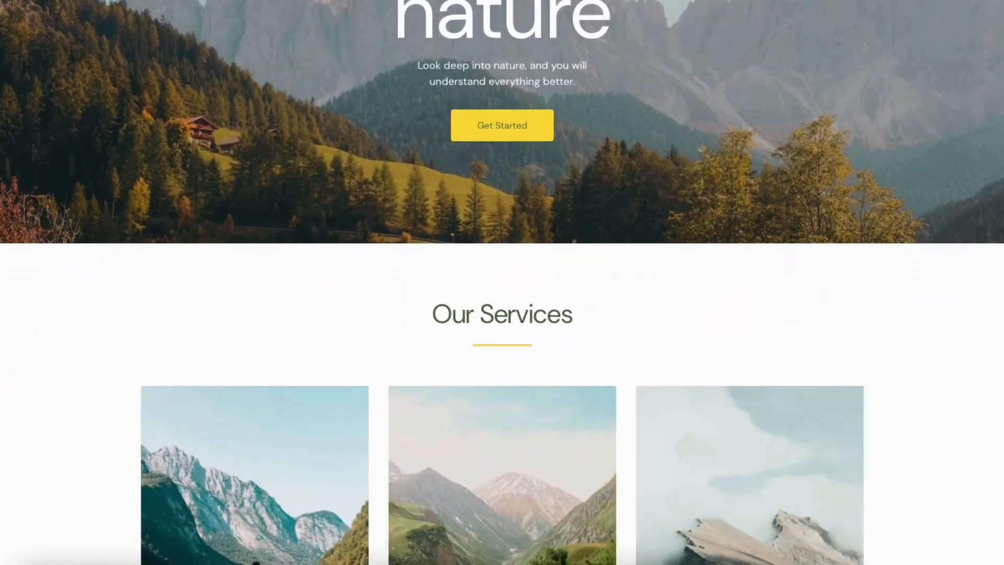
{"action": "scroll", "coordinate": [502, 282], "scroll_direction": "down", "scroll_amount": 5}
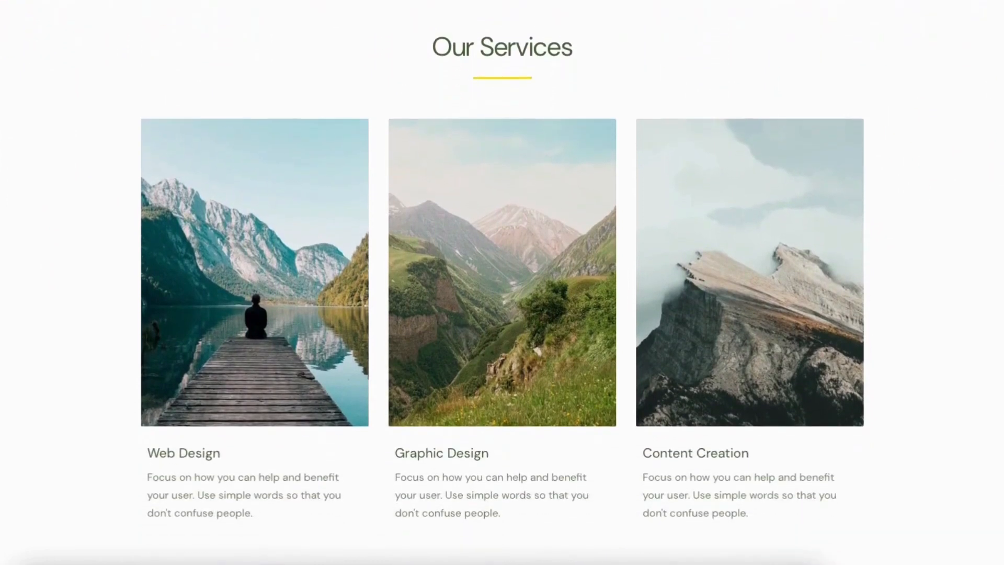
{"action": "scroll", "coordinate": [501, 282], "scroll_direction": "down", "scroll_amount": 6}
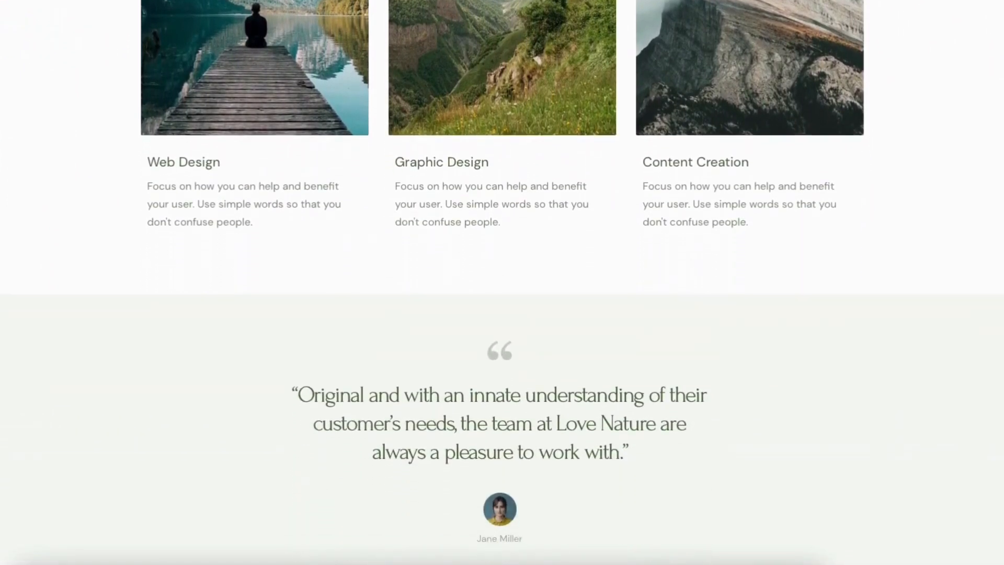
{"action": "scroll", "coordinate": [502, 283], "scroll_direction": "down", "scroll_amount": 3}
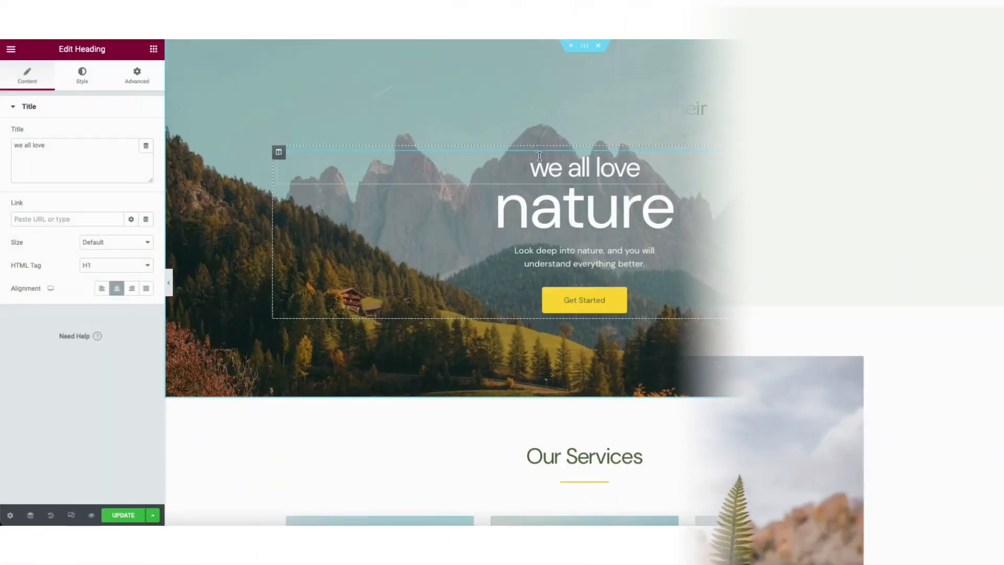
Change the hero line "we all love" to "this is my".
{"action": "left_click_drag", "start_coordinate": [527, 159], "coordinate": [648, 169]}
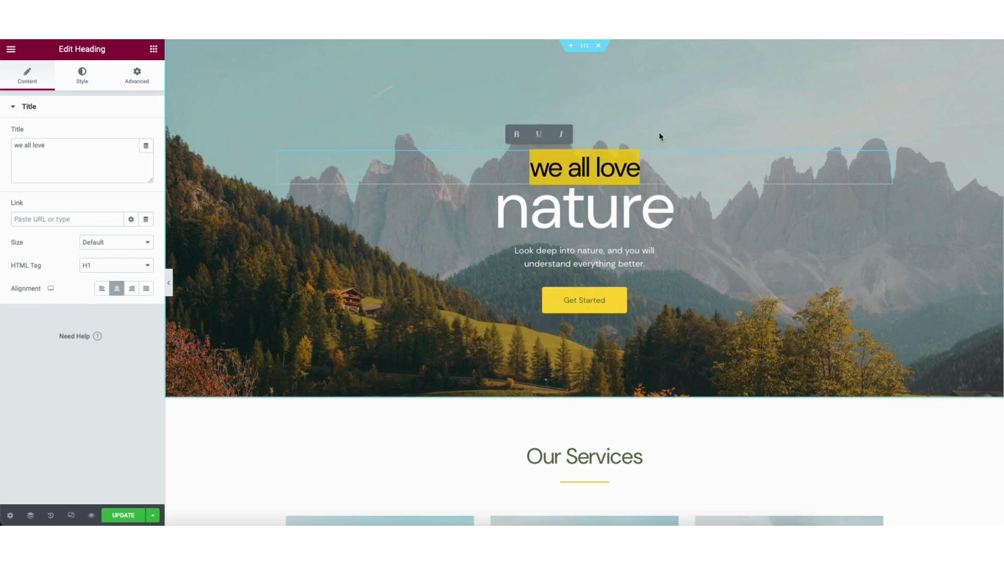
{"action": "type", "text": "this is my"}
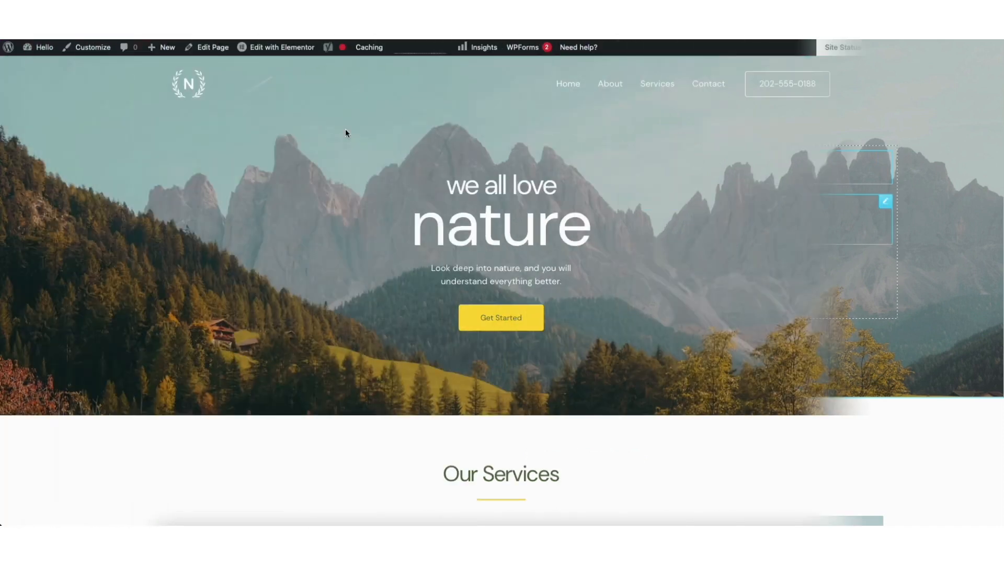
{"action": "mouse_move", "coordinate": [275, 50]}
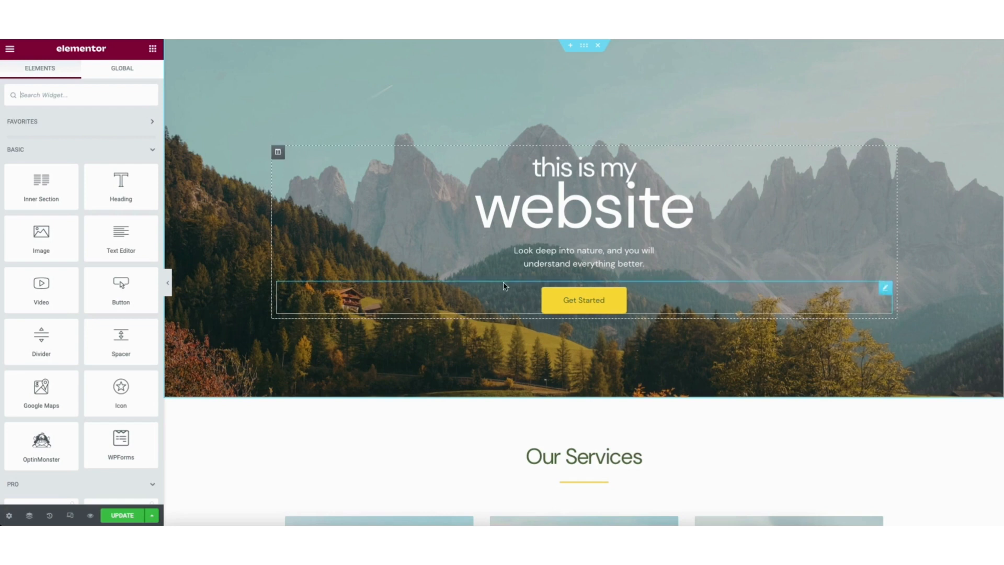
{"action": "left_click", "coordinate": [535, 256]}
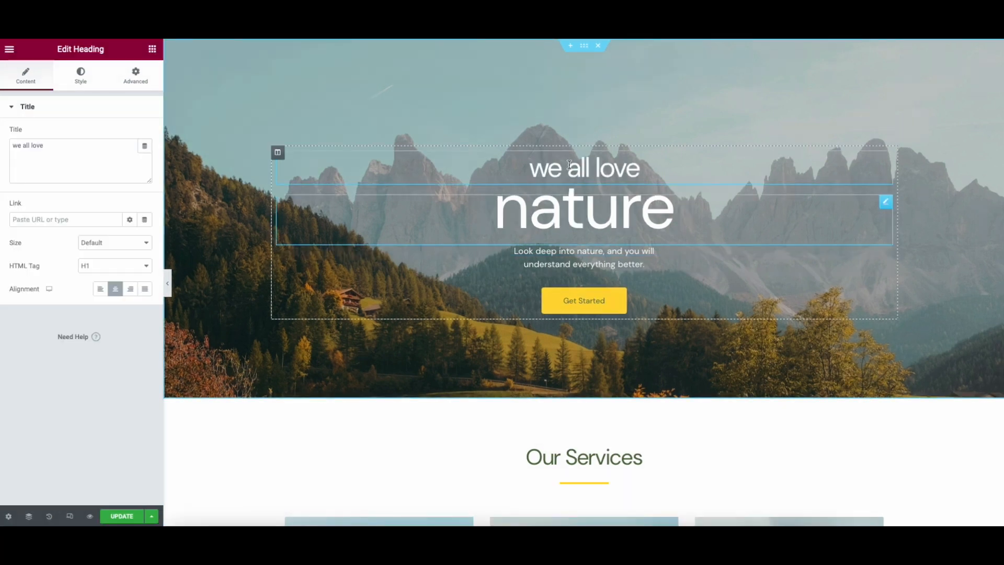
Replace the hero headings "we all love" and "nature" with "this is my demo" and "website".
{"action": "triple_click", "coordinate": [570, 165]}
{"action": "type", "text": "this is my demo"}
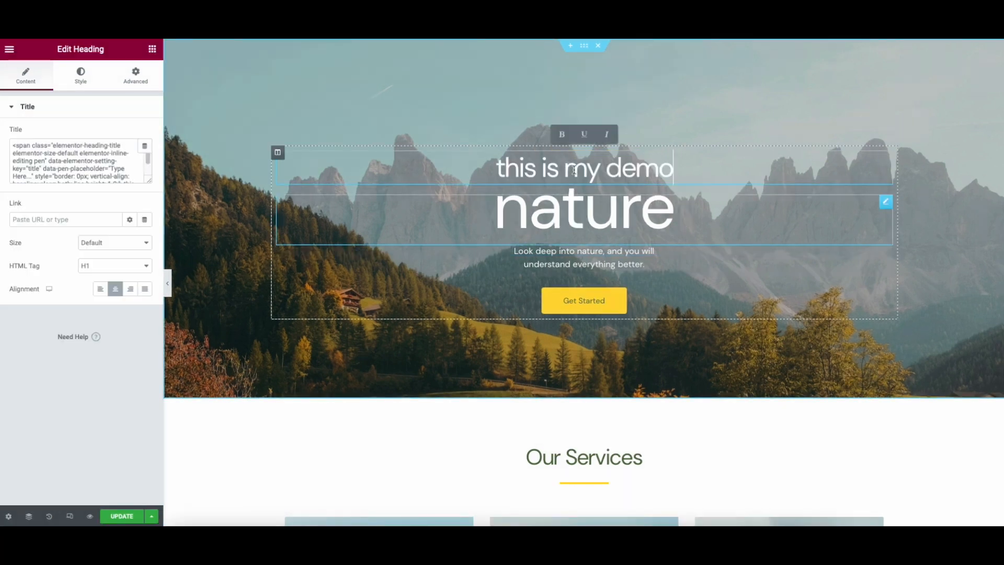
{"action": "triple_click", "coordinate": [574, 204]}
{"action": "type", "text": "website"}
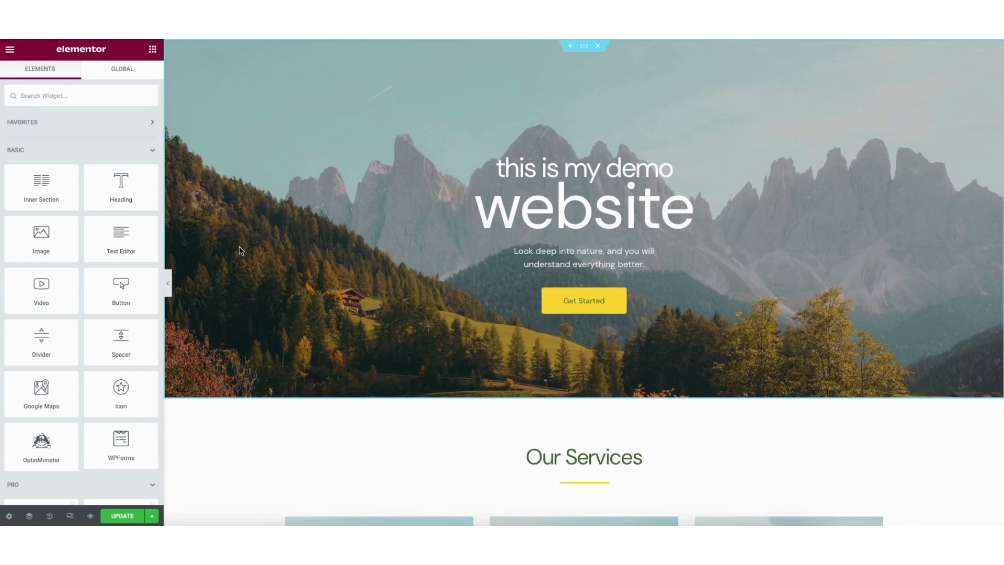
Open the hero section's background image settings, look at the upload and media library options, and close them without choosing an image.
{"action": "right_click", "coordinate": [240, 250]}
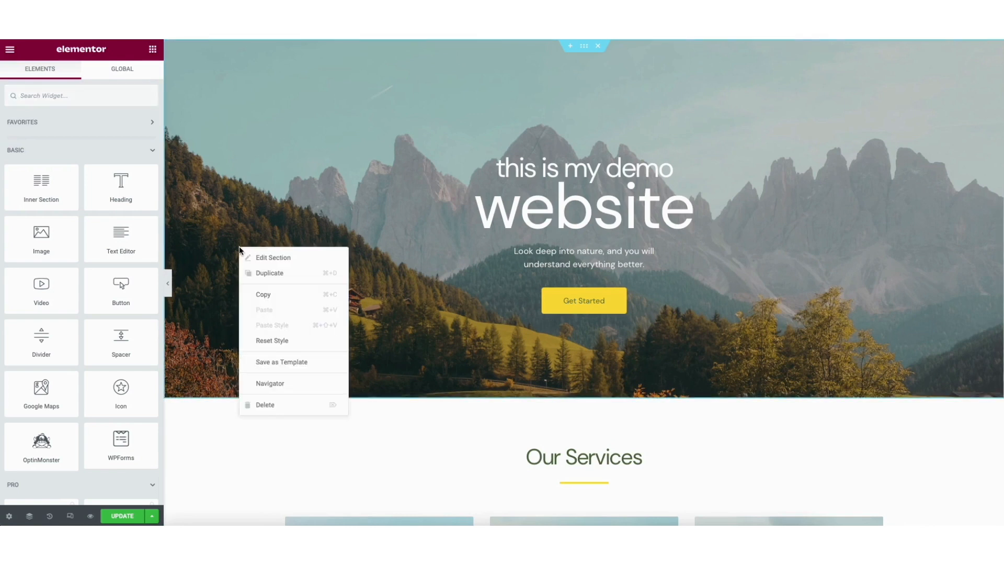
{"action": "left_click", "coordinate": [287, 257]}
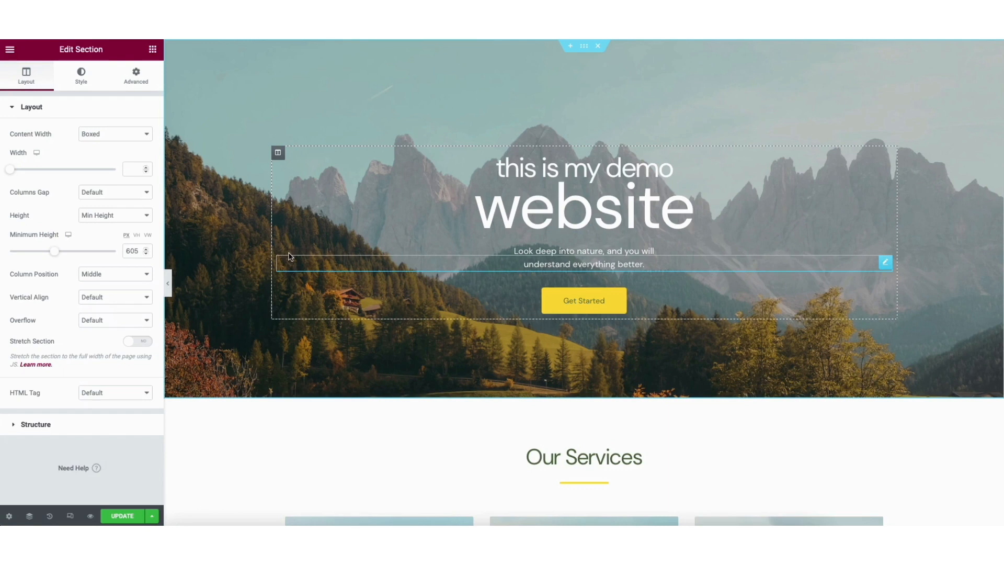
{"action": "left_click", "coordinate": [85, 83]}
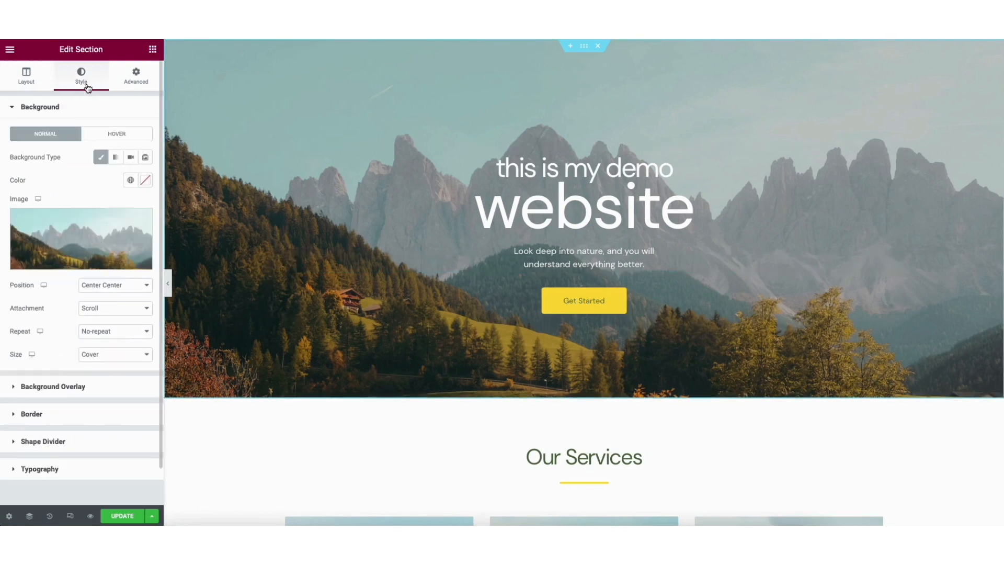
{"action": "mouse_move", "coordinate": [90, 243]}
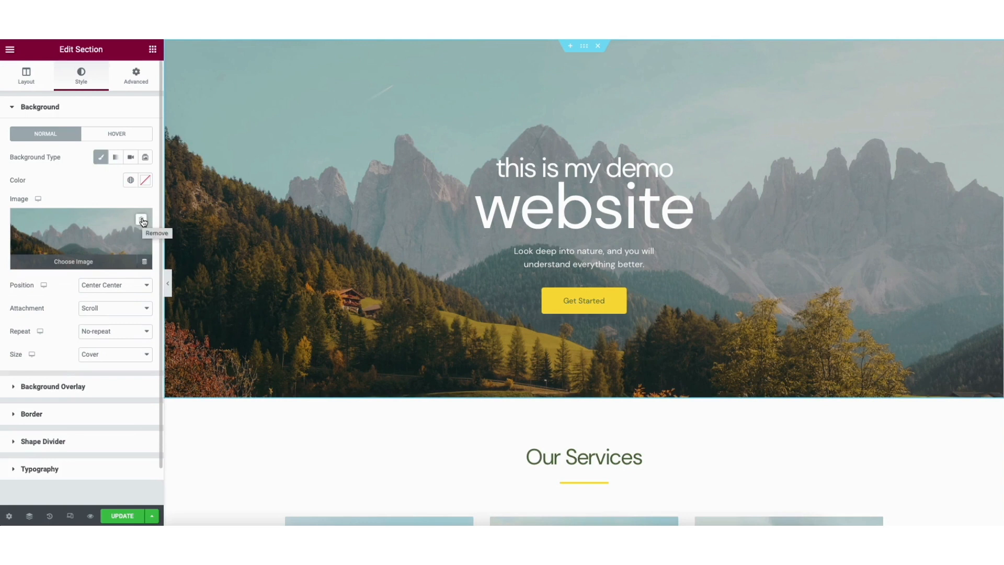
{"action": "left_click", "coordinate": [84, 256]}
{"action": "left_click", "coordinate": [144, 97]}
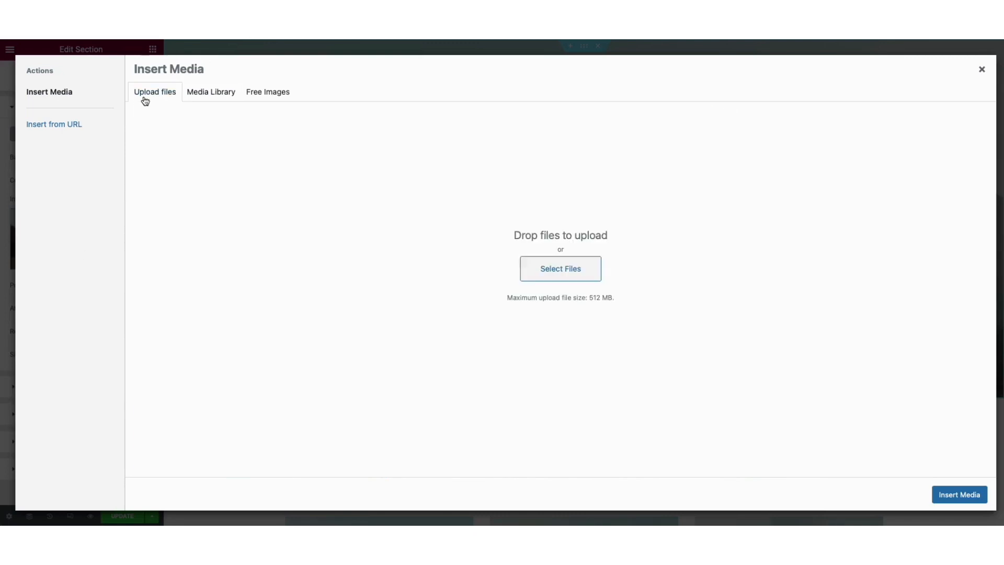
{"action": "left_click", "coordinate": [205, 94]}
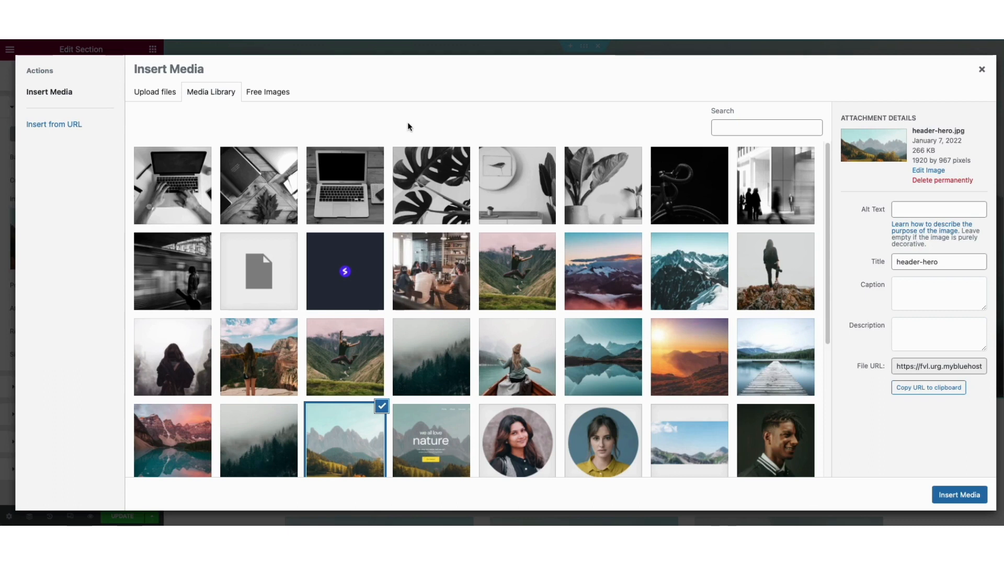
{"action": "left_click", "coordinate": [981, 70]}
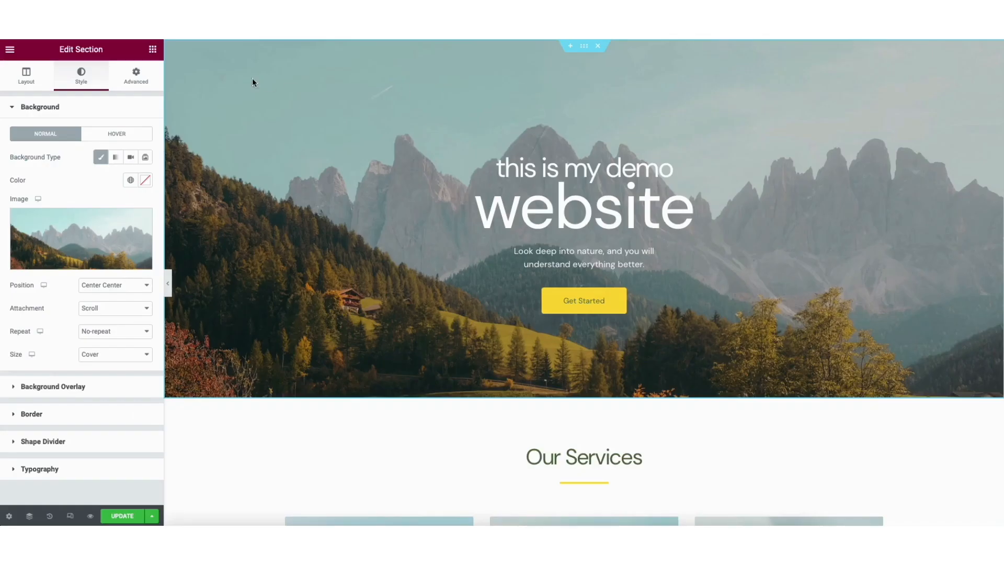
Add a Heading widget below the Web Design text in the services section, and move the Web Design box above Graphic Design.
{"action": "left_click", "coordinate": [153, 50]}
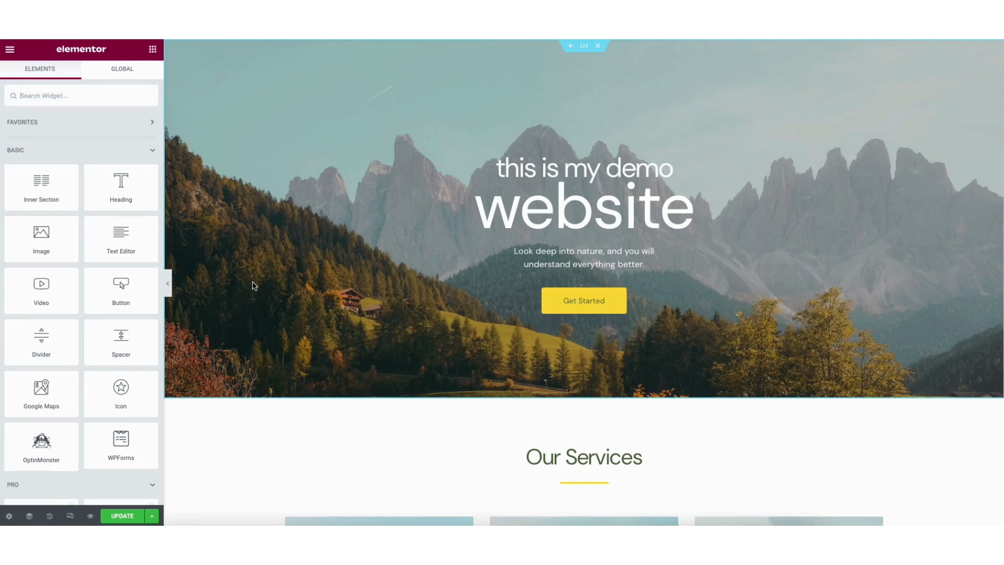
{"action": "scroll", "coordinate": [254, 285], "scroll_direction": "down", "scroll_amount": 9}
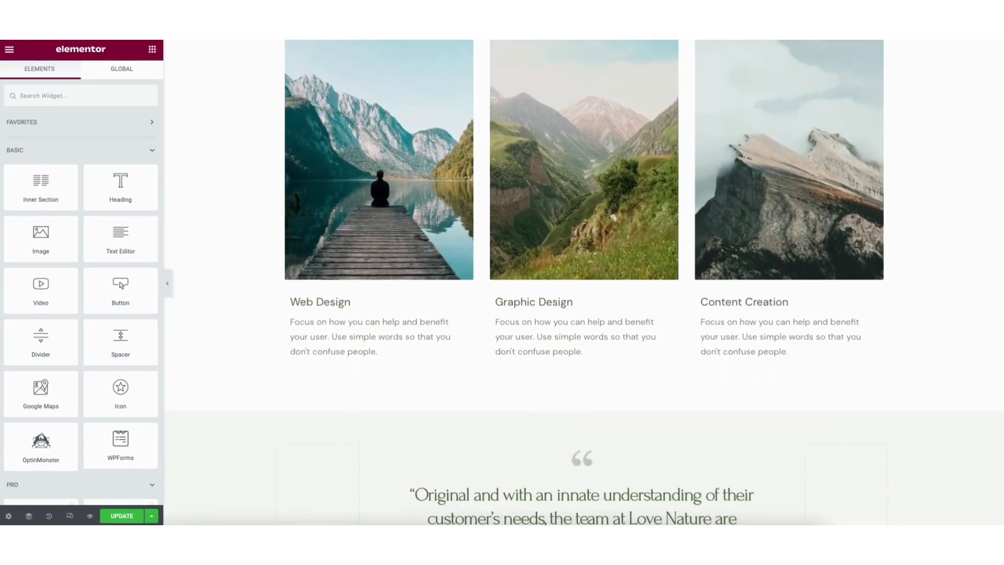
{"action": "left_click_drag", "start_coordinate": [128, 193], "coordinate": [343, 354]}
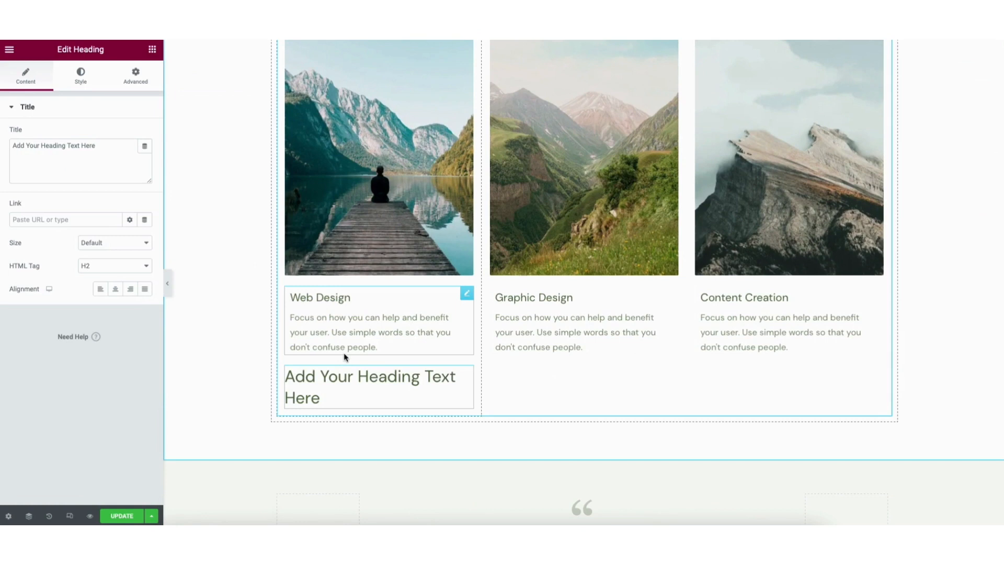
{"action": "right_click", "coordinate": [301, 360]}
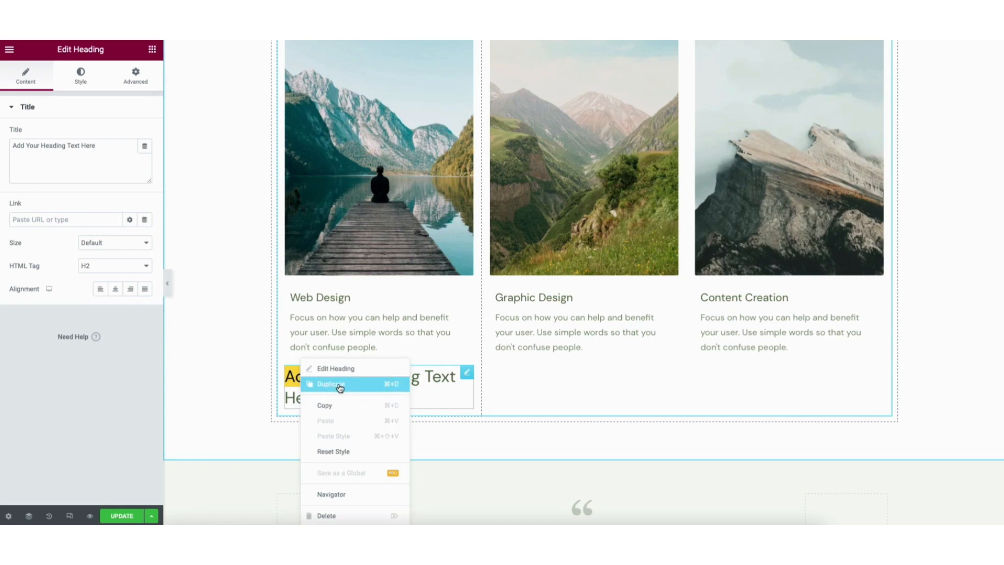
{"action": "left_click", "coordinate": [264, 379]}
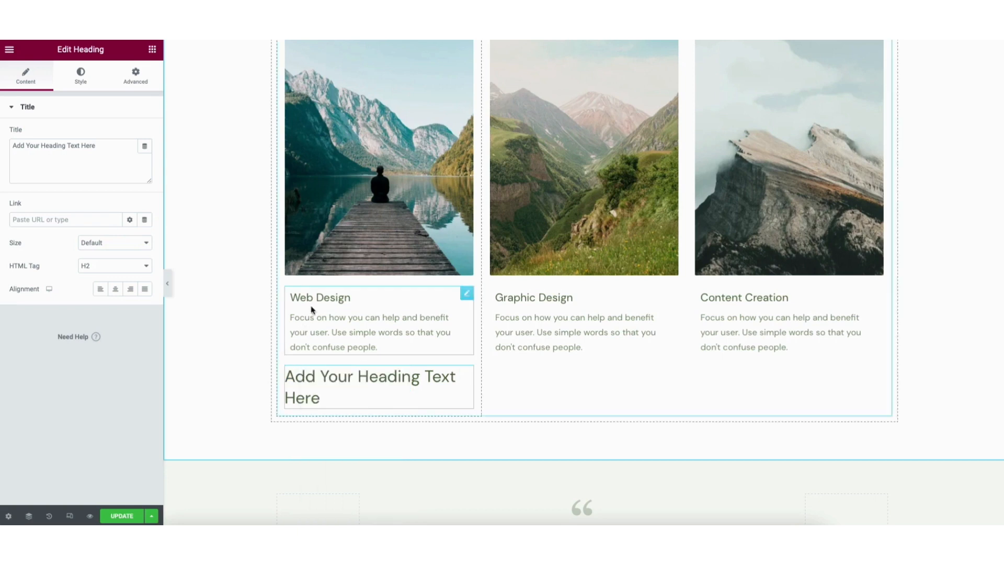
{"action": "left_click_drag", "start_coordinate": [312, 299], "coordinate": [550, 296]}
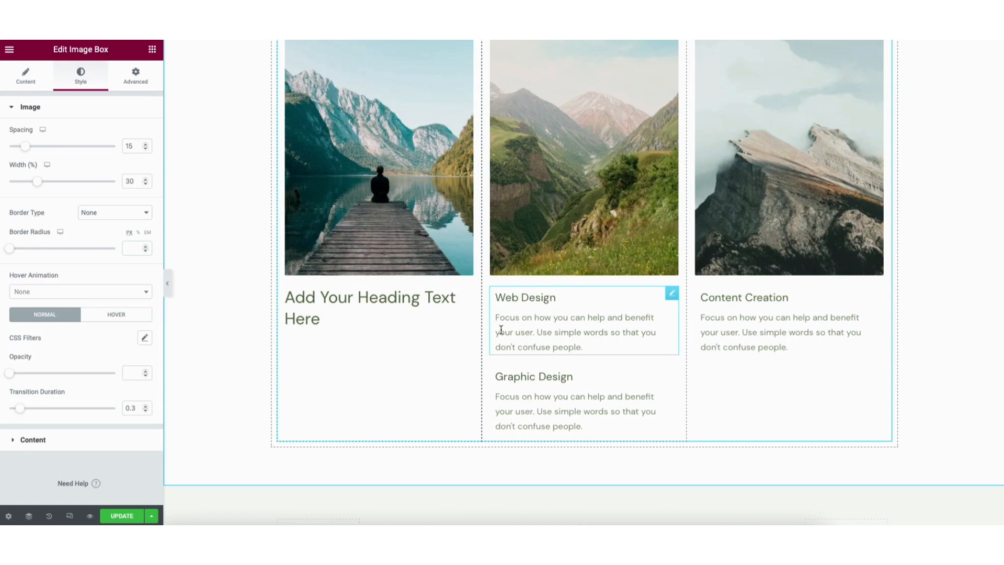
Select the new heading under the lake photo and open its typography style options.
{"action": "left_click", "coordinate": [364, 296]}
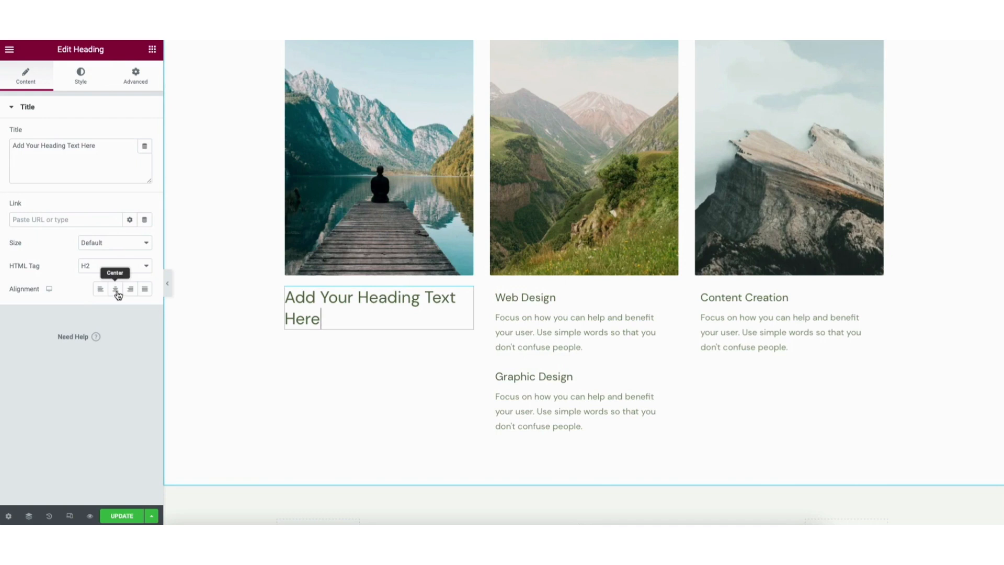
{"action": "left_click", "coordinate": [81, 76]}
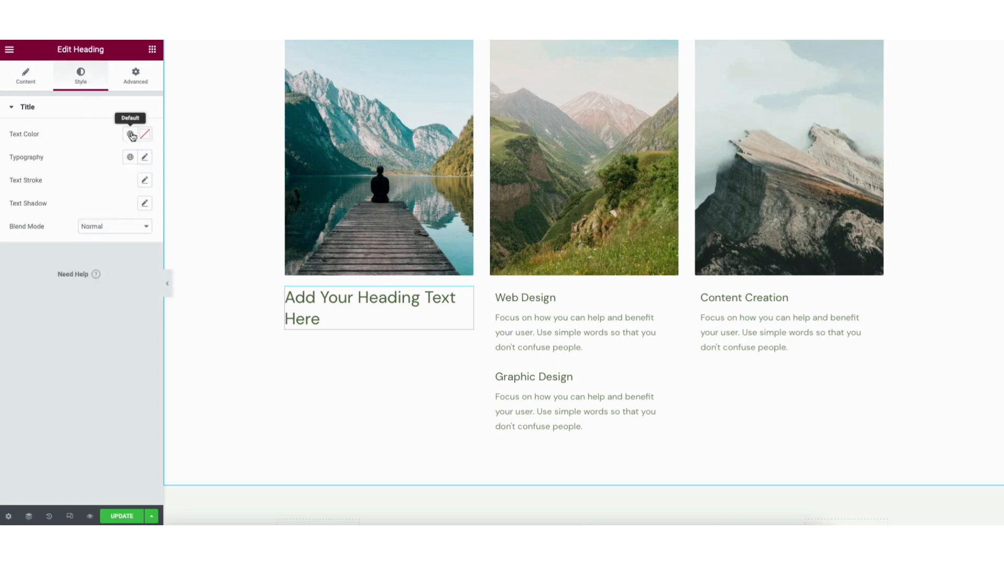
{"action": "left_click", "coordinate": [145, 158]}
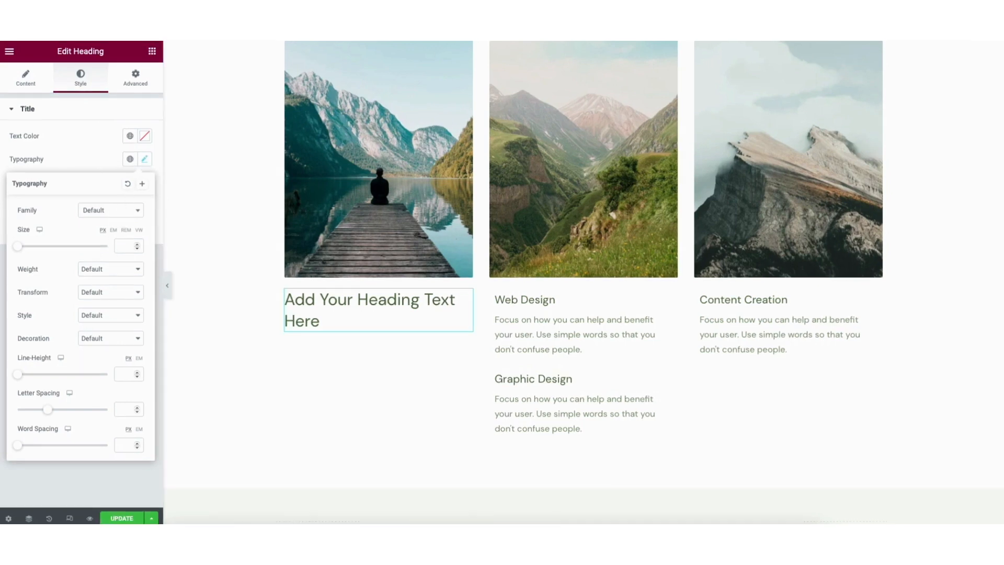
Add a section with two equal columns below the QUESTIONS? banner and place a Heading widget in its first column.
{"action": "scroll", "coordinate": [583, 282], "scroll_direction": "down", "scroll_amount": 12}
{"action": "scroll", "coordinate": [687, 398], "scroll_direction": "down", "scroll_amount": 8}
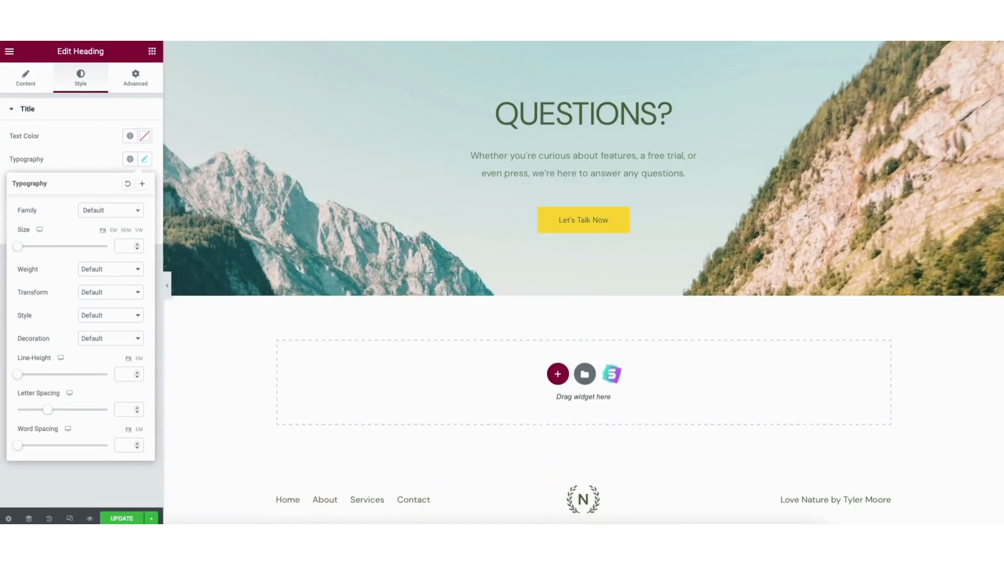
{"action": "left_click", "coordinate": [557, 374]}
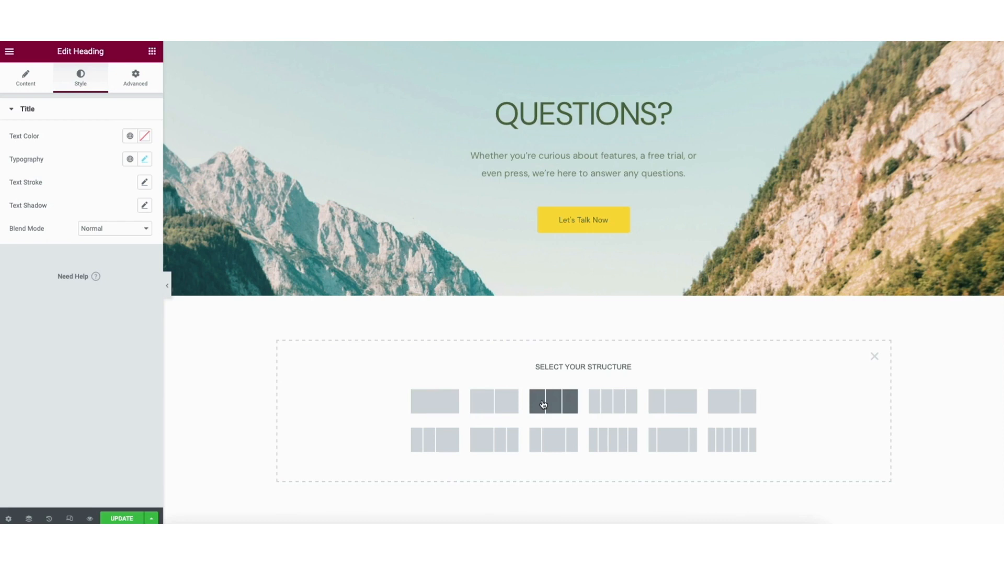
{"action": "left_click", "coordinate": [494, 403]}
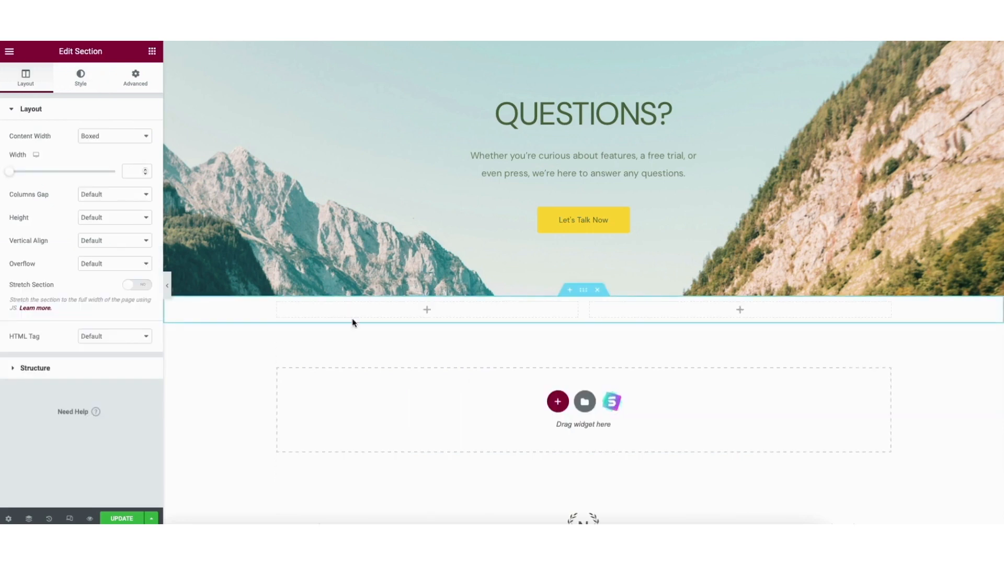
{"action": "left_click", "coordinate": [340, 311]}
{"action": "left_click_drag", "start_coordinate": [122, 189], "coordinate": [390, 307]}
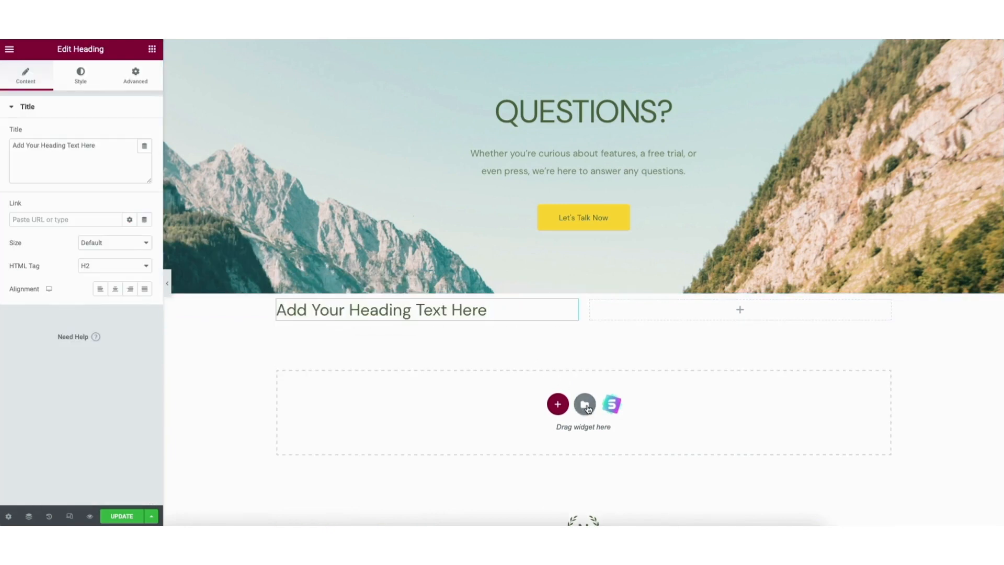
Insert the white two-column Frequently Asked Questions block from the Elementor library below the new heading section.
{"action": "left_click", "coordinate": [585, 405]}
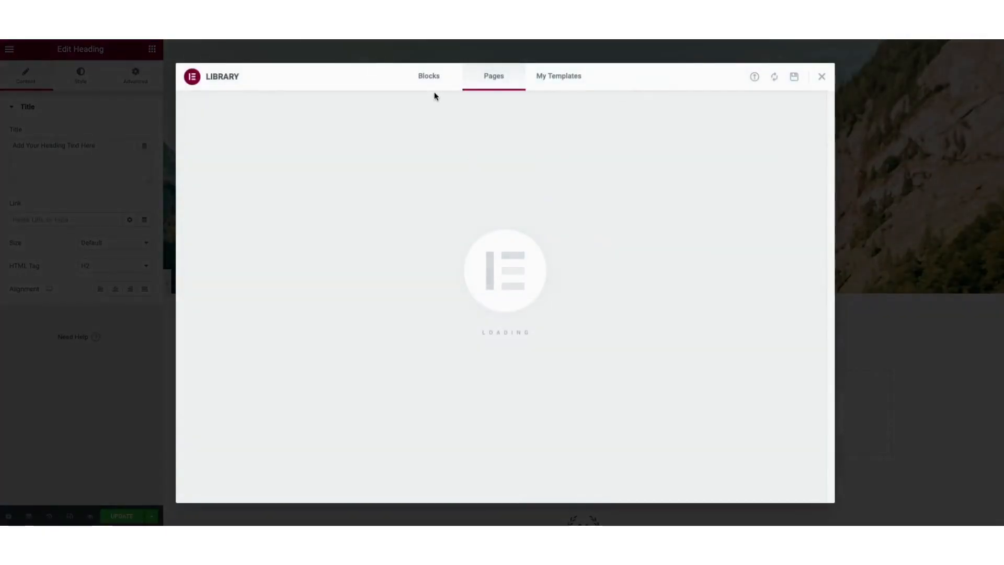
{"action": "left_click", "coordinate": [429, 78]}
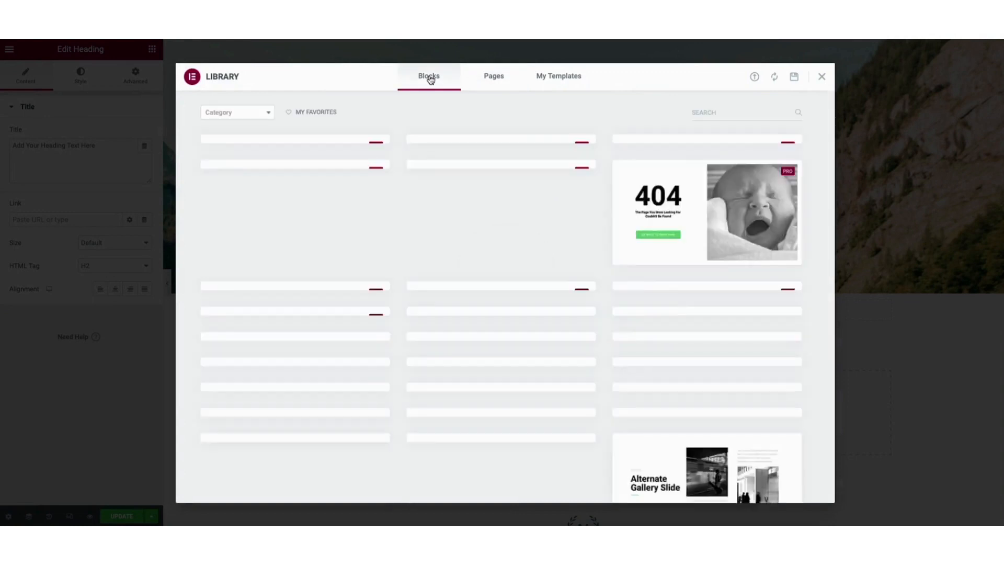
{"action": "left_click_drag", "start_coordinate": [831, 96], "coordinate": [832, 187]}
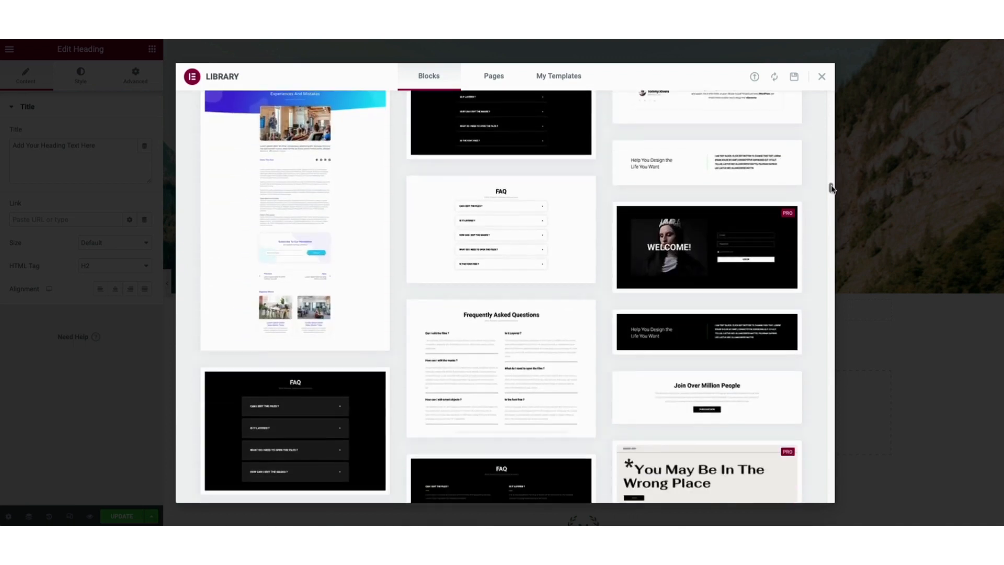
{"action": "left_click", "coordinate": [502, 370]}
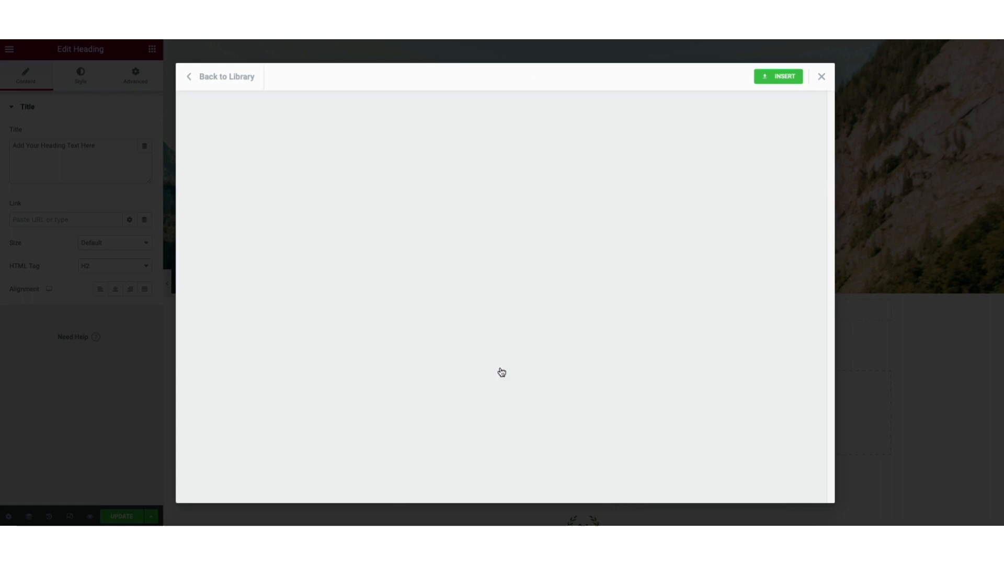
{"action": "left_click", "coordinate": [775, 80]}
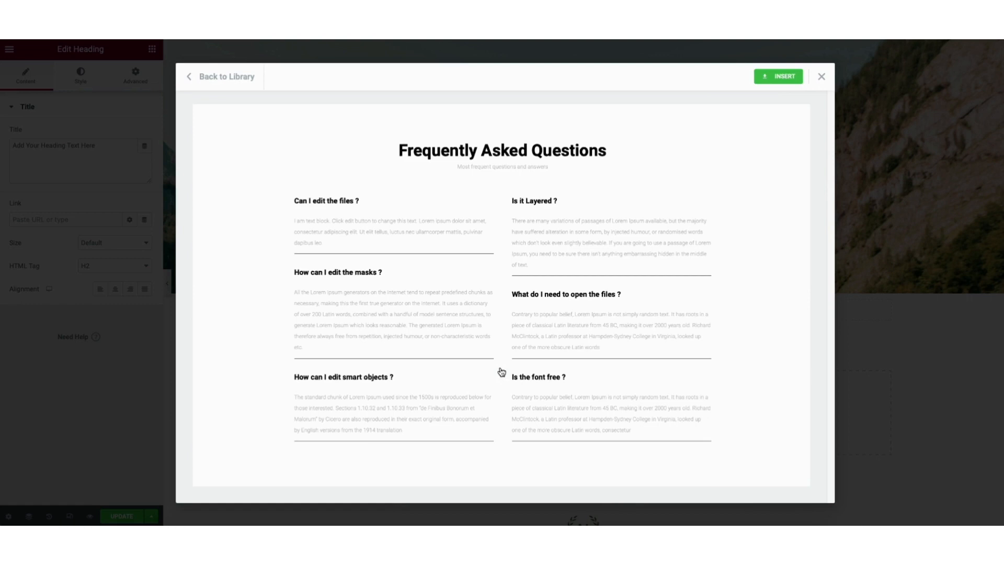
{"action": "left_click", "coordinate": [775, 79]}
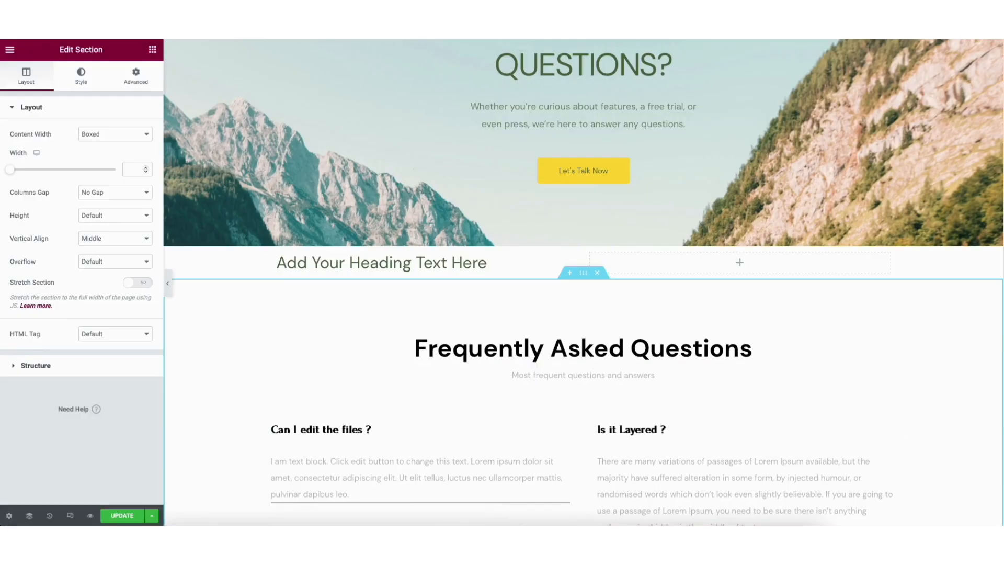
Import the Starter Templates block with a secondary heading and four services into the empty area below the Frequently Asked Questions section.
{"action": "scroll", "coordinate": [582, 282], "scroll_direction": "down", "scroll_amount": 4}
{"action": "scroll", "coordinate": [583, 282], "scroll_direction": "down", "scroll_amount": 7}
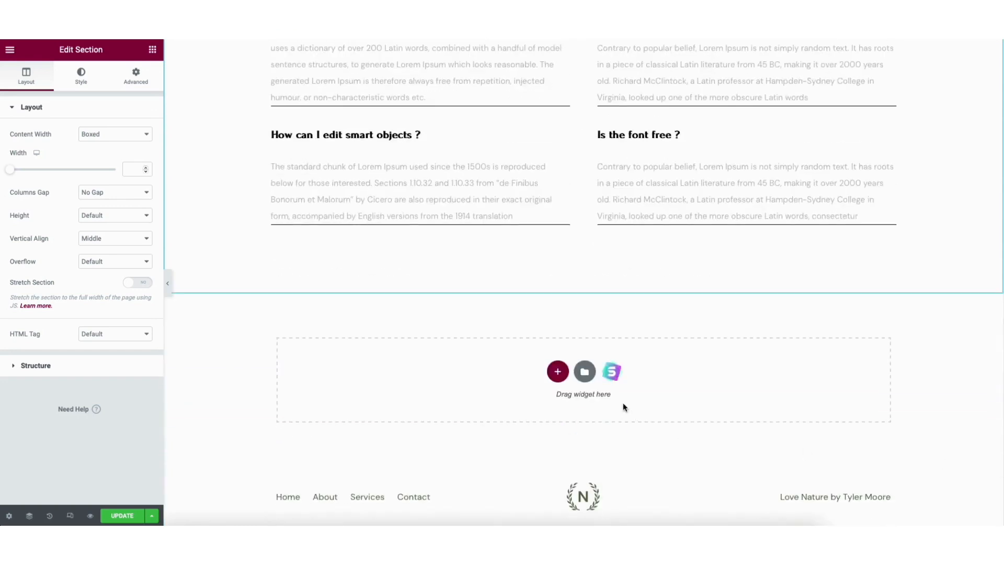
{"action": "left_click", "coordinate": [611, 374]}
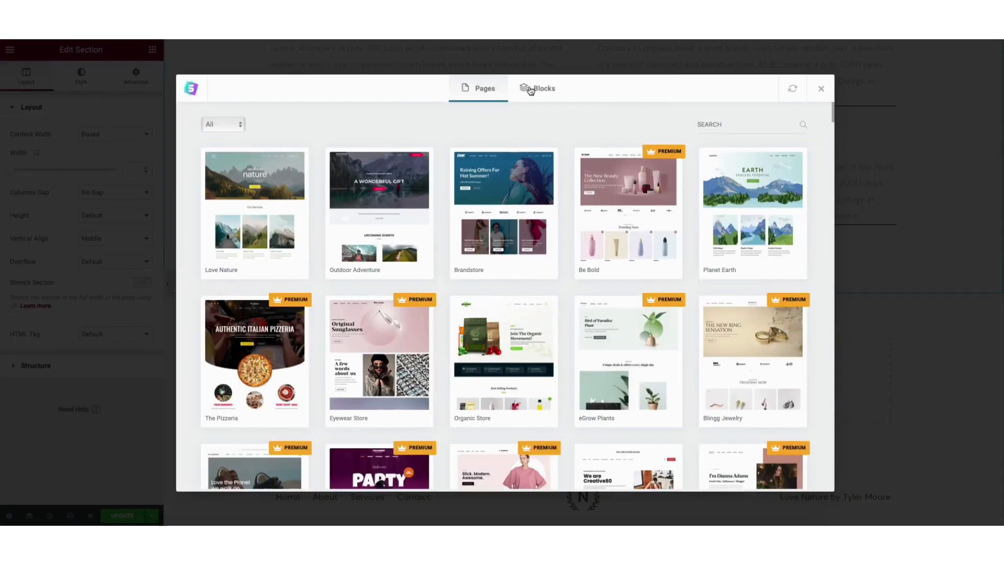
{"action": "left_click", "coordinate": [539, 91]}
{"action": "left_click_drag", "start_coordinate": [835, 108], "coordinate": [833, 173]}
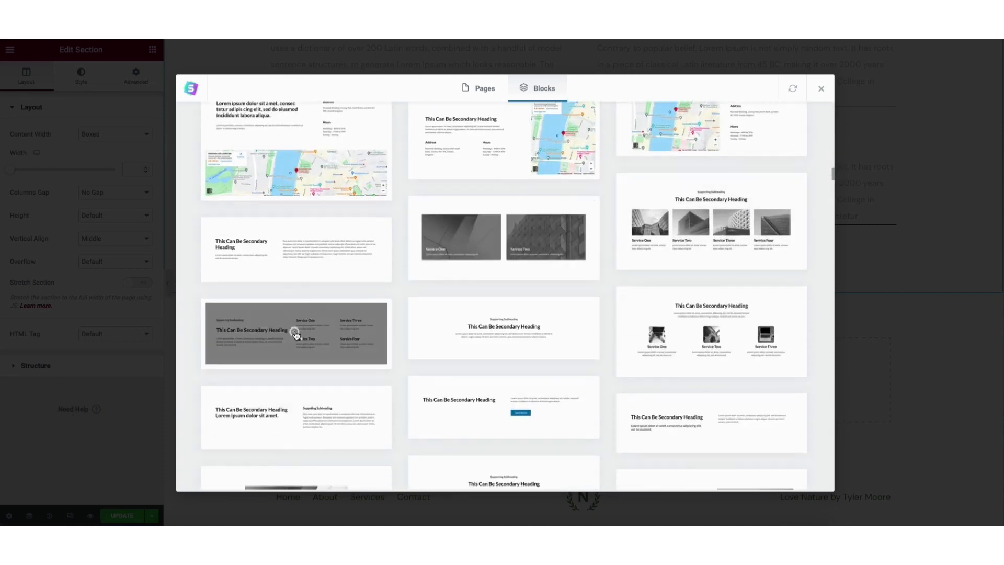
{"action": "left_click", "coordinate": [295, 335]}
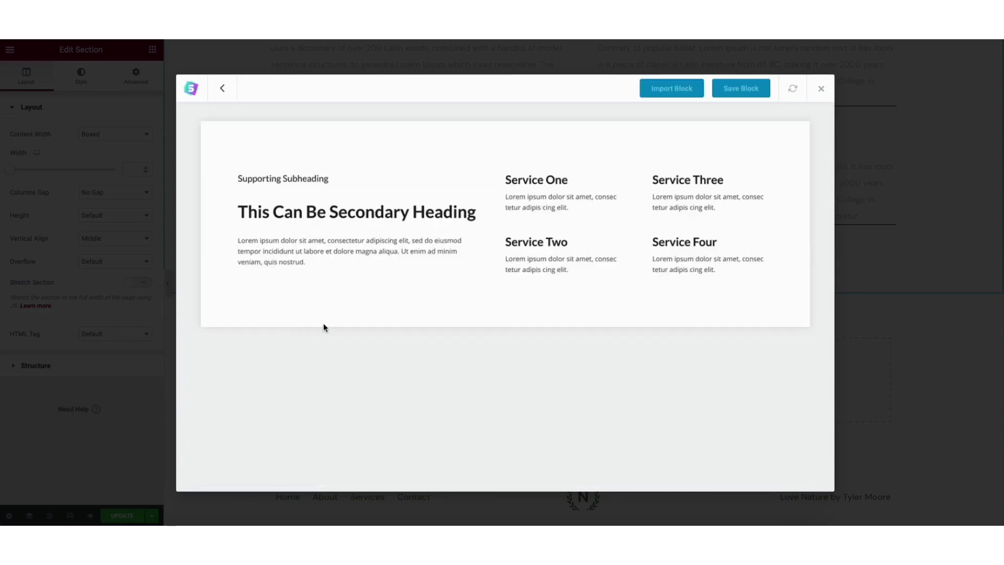
{"action": "left_click", "coordinate": [672, 91]}
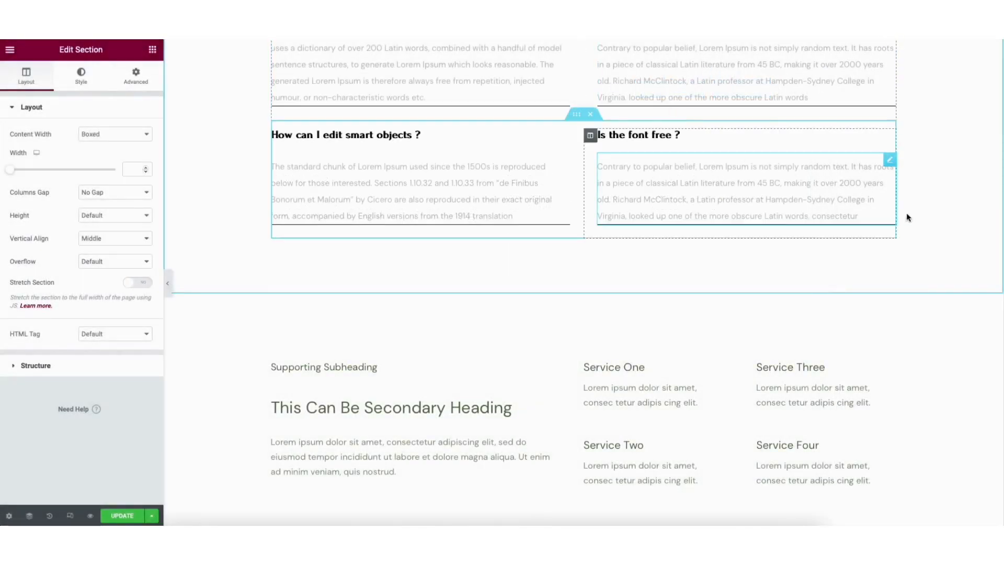
Add a WPForms widget below the paragraph under This Can Be Secondary Heading and choose Contact Form as its form.
{"action": "scroll", "coordinate": [583, 283], "scroll_direction": "down", "scroll_amount": 3}
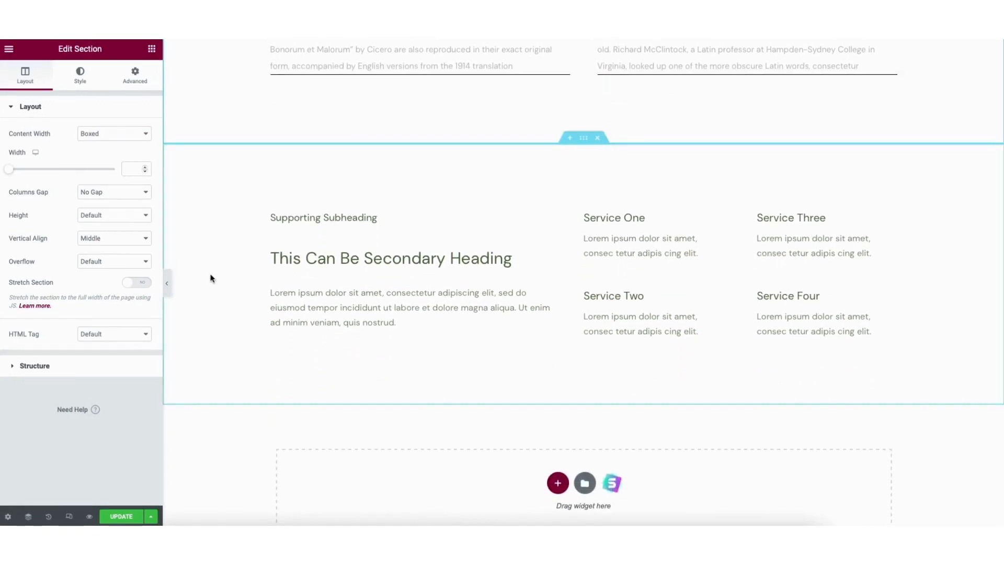
{"action": "left_click", "coordinate": [152, 49]}
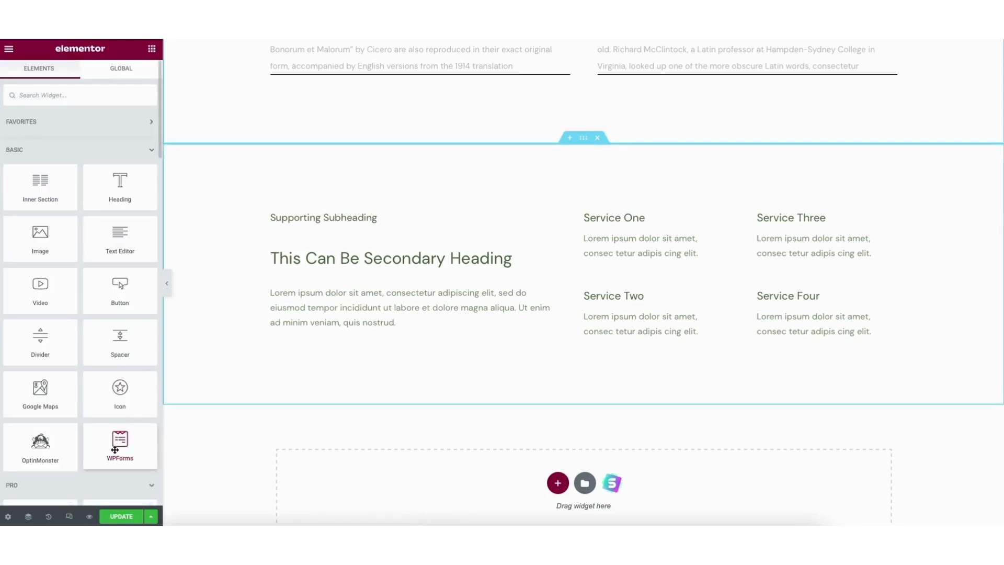
{"action": "left_click_drag", "start_coordinate": [115, 449], "coordinate": [350, 321]}
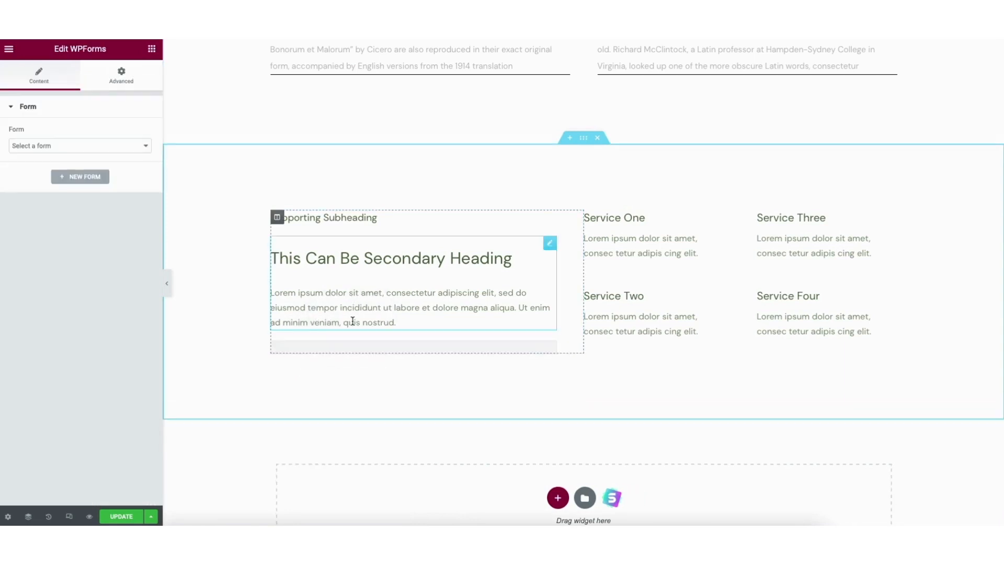
{"action": "left_click", "coordinate": [44, 145]}
{"action": "left_click", "coordinate": [43, 152]}
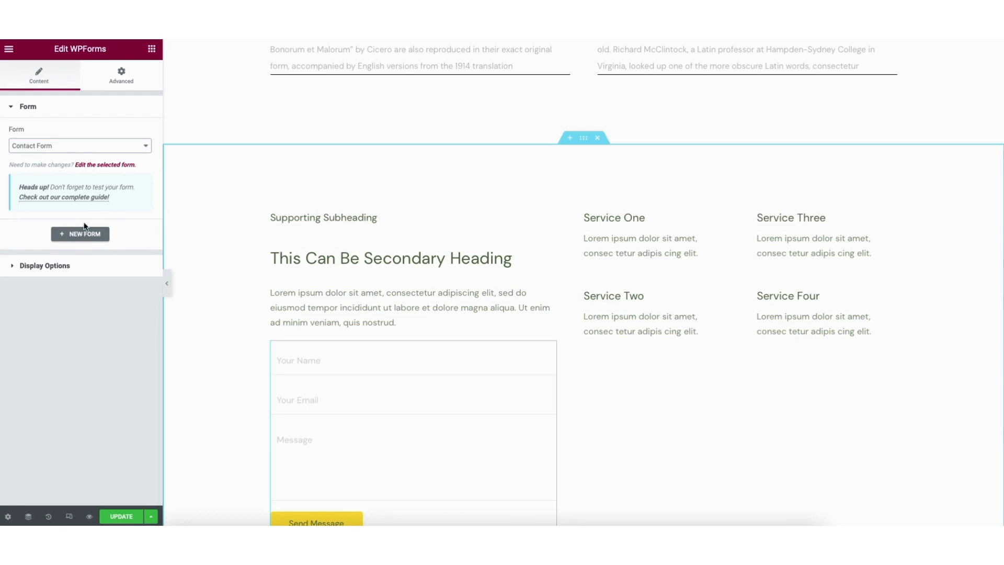
Open the selected Contact Form for editing and add an Email field between Your Name and the existing Email field.
{"action": "left_click", "coordinate": [100, 166]}
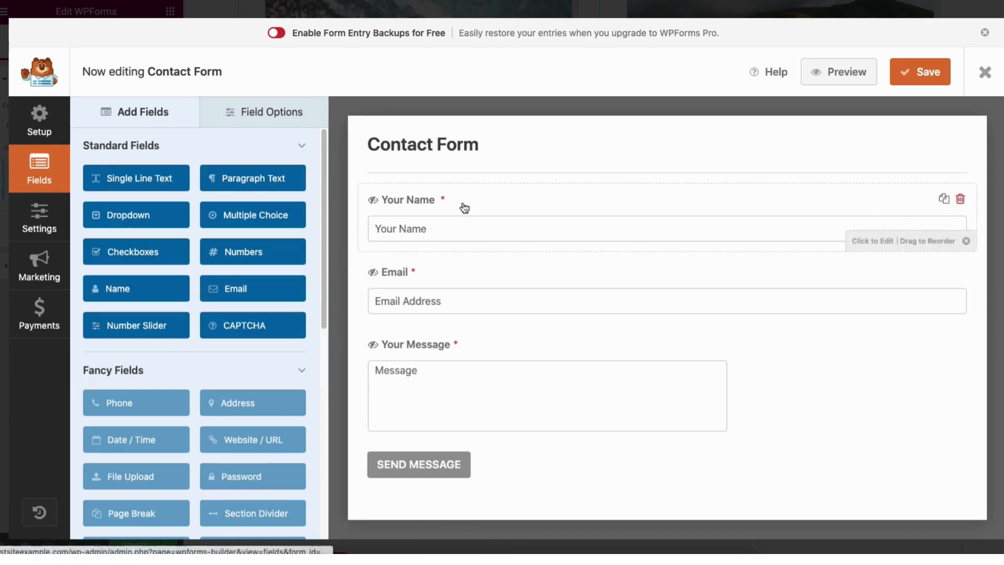
{"action": "left_click_drag", "start_coordinate": [466, 221], "coordinate": [446, 195]}
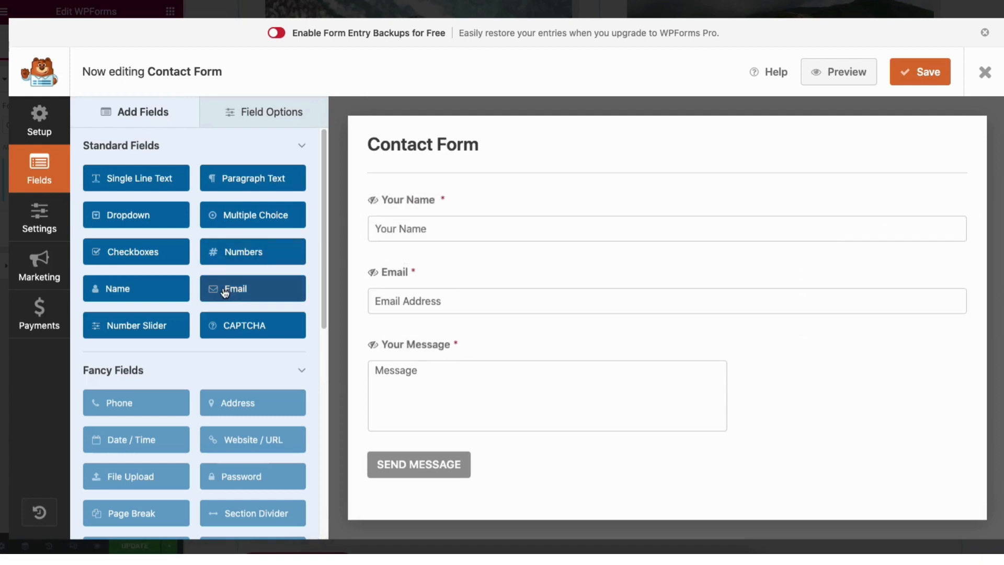
{"action": "left_click_drag", "start_coordinate": [225, 292], "coordinate": [397, 269]}
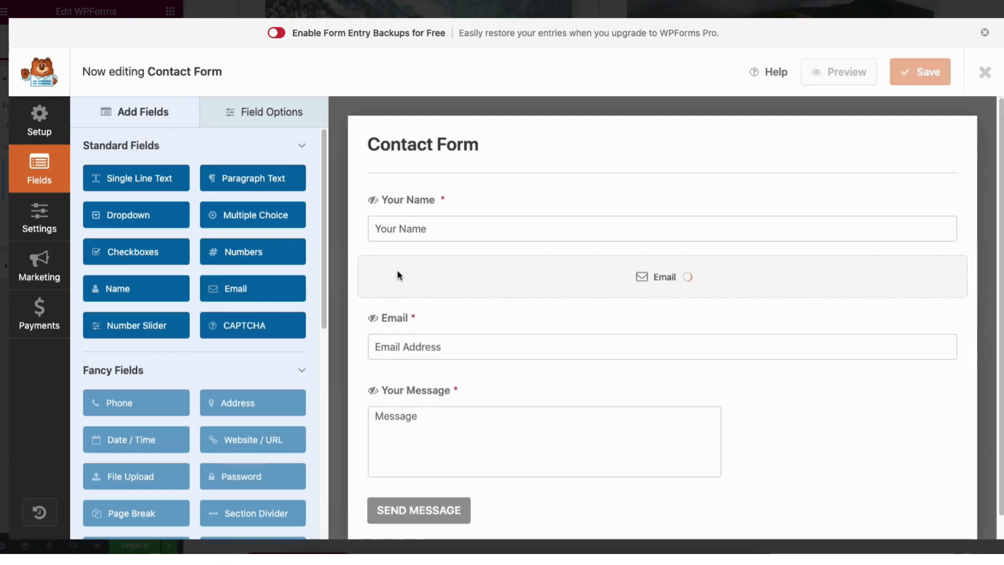
Change the Your Name field's label to Name, and switch its Required option off and on again.
{"action": "left_click", "coordinate": [262, 113]}
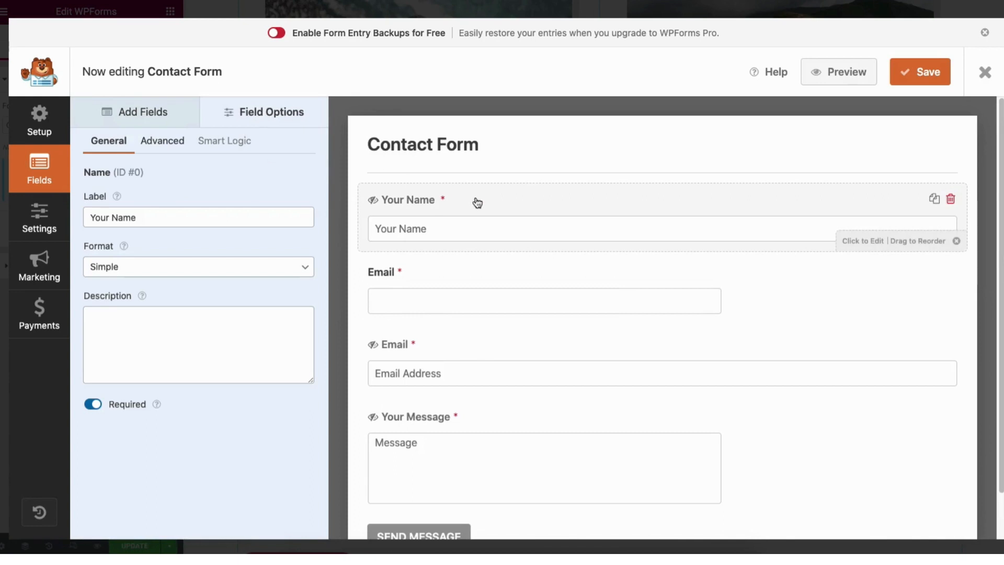
{"action": "left_click", "coordinate": [113, 216]}
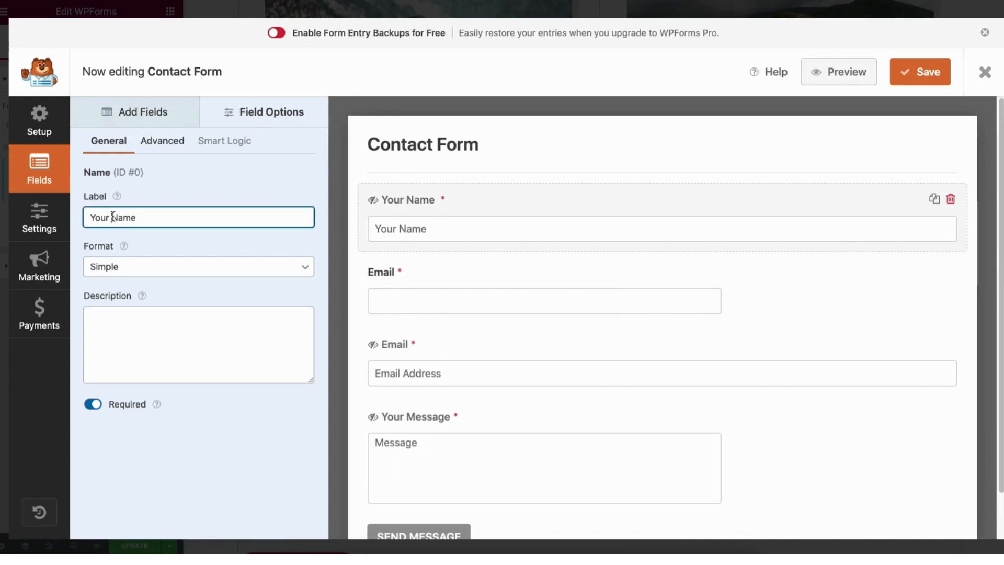
{"action": "key", "text": "BackSpace"}
{"action": "key", "text": "BackSpace"}
{"action": "key", "text": "BackSpace"}
{"action": "key", "text": "BackSpace"}
{"action": "key", "text": "BackSpace"}
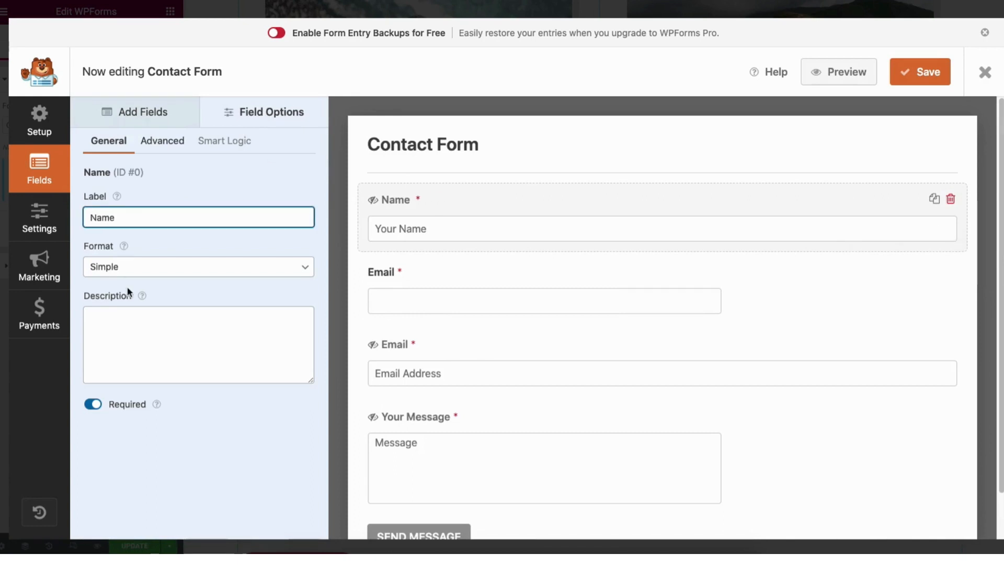
{"action": "left_click", "coordinate": [93, 405]}
{"action": "left_click", "coordinate": [94, 405]}
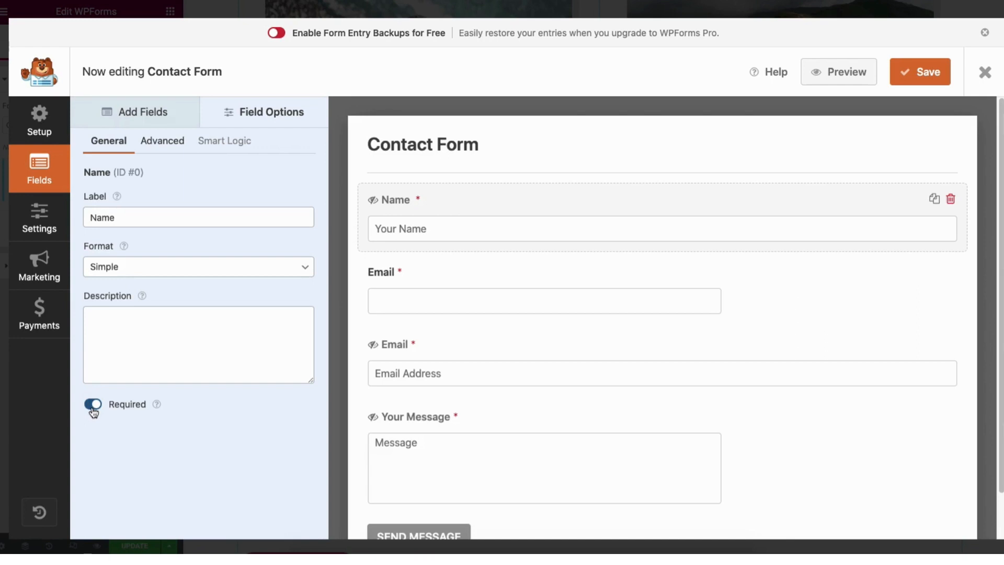
Try the Medium and Small sizes on the Name field, set its size back to Large, and close the form editor.
{"action": "left_click", "coordinate": [150, 141]}
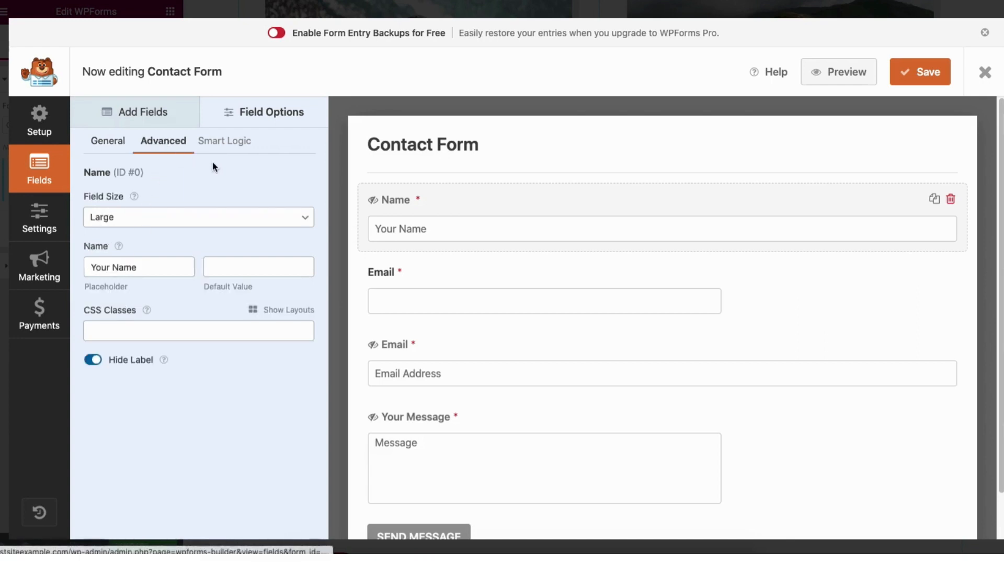
{"action": "left_click", "coordinate": [124, 216]}
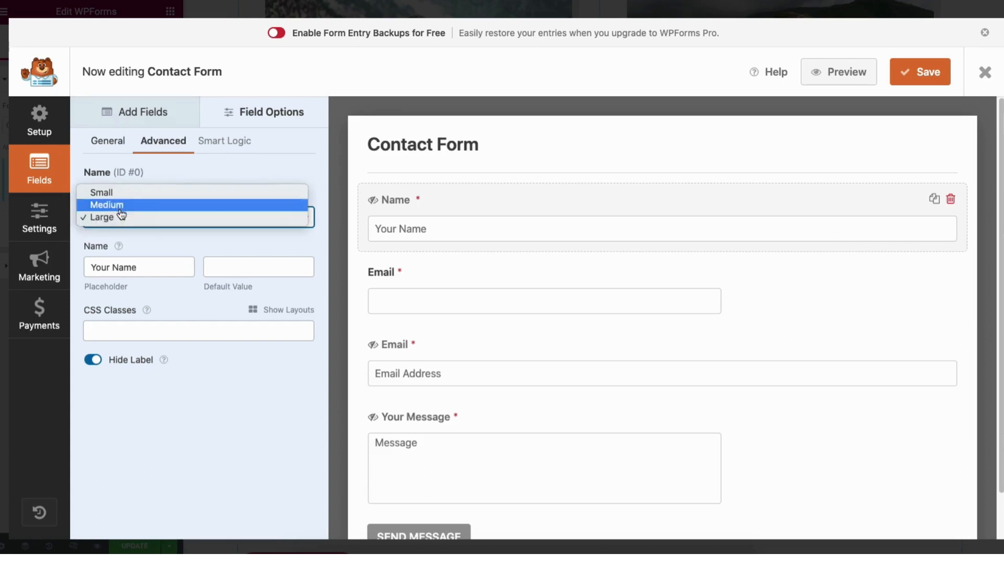
{"action": "left_click", "coordinate": [118, 205]}
{"action": "left_click", "coordinate": [121, 217]}
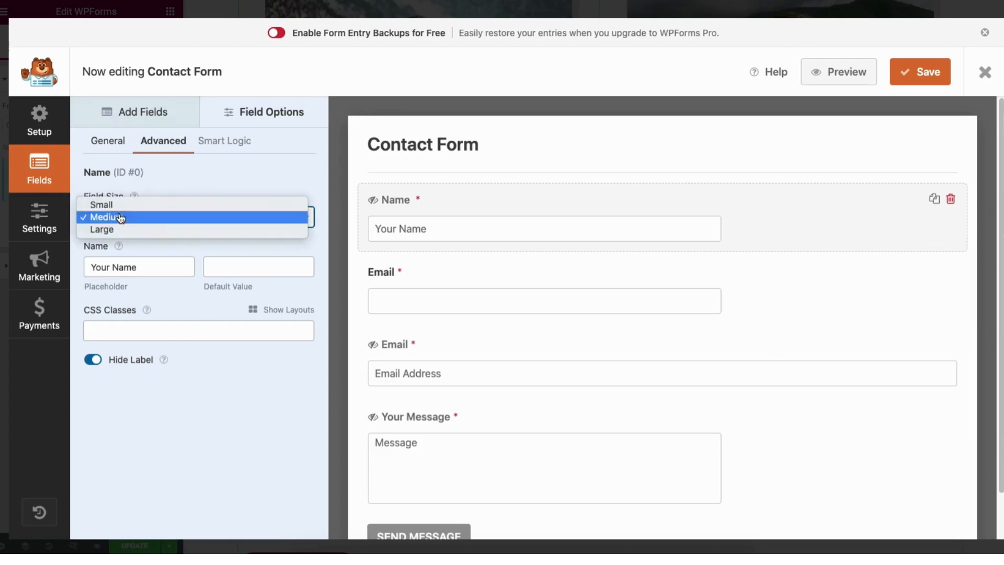
{"action": "left_click", "coordinate": [119, 204]}
{"action": "left_click", "coordinate": [120, 219]}
{"action": "left_click", "coordinate": [121, 242]}
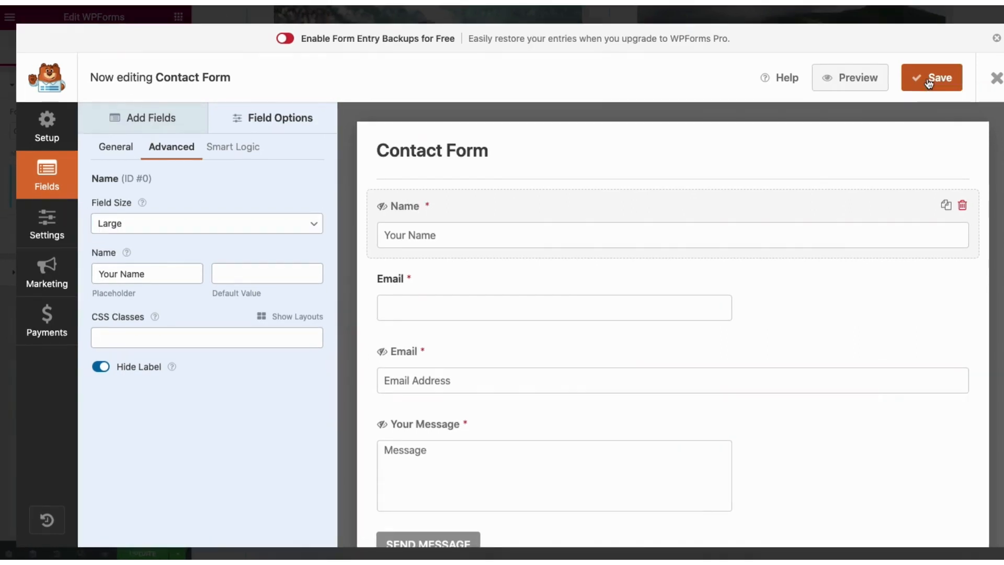
{"action": "left_click", "coordinate": [995, 80]}
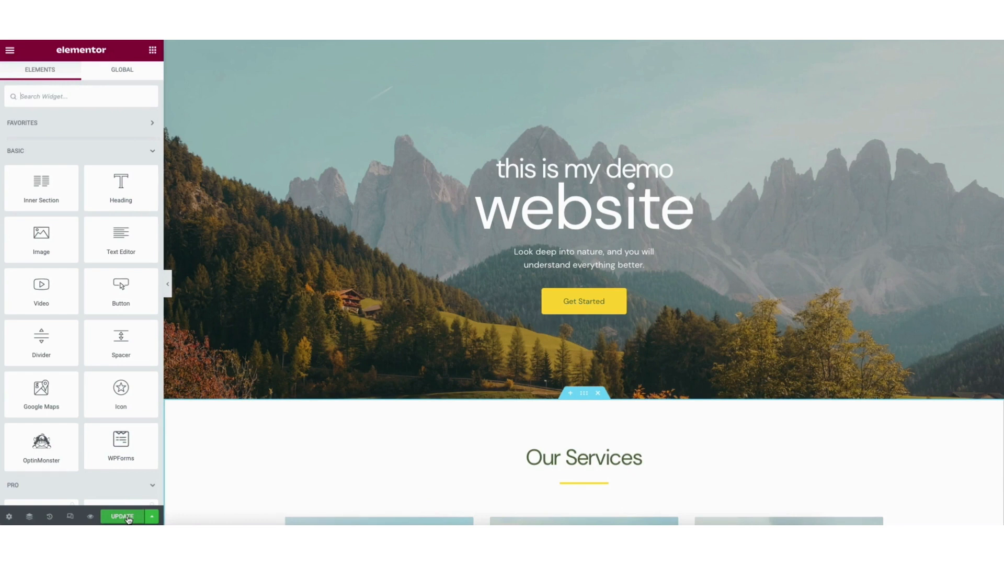
Check the save options and view the home page in the tablet and mobile layouts.
{"action": "left_click", "coordinate": [153, 517]}
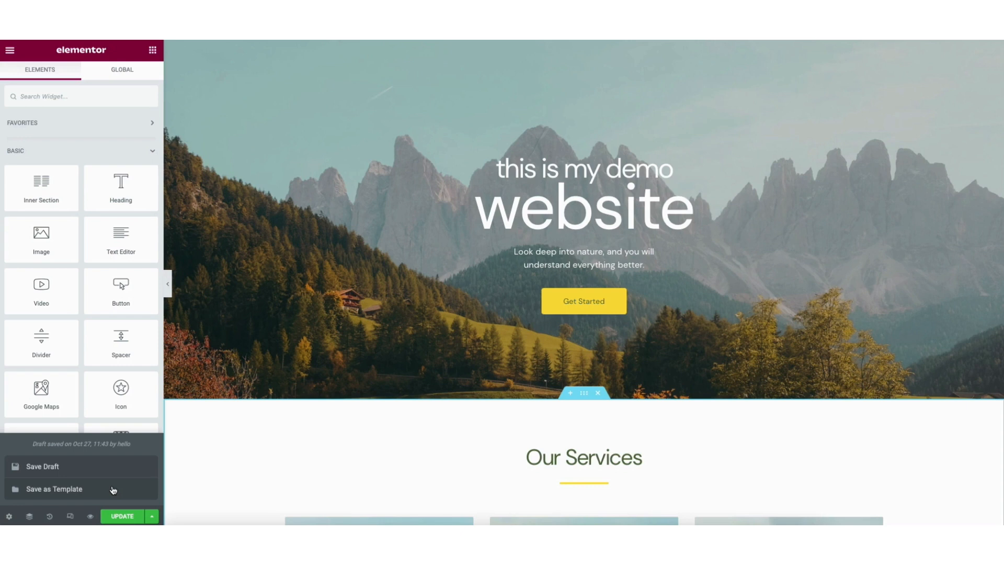
{"action": "left_click", "coordinate": [91, 518]}
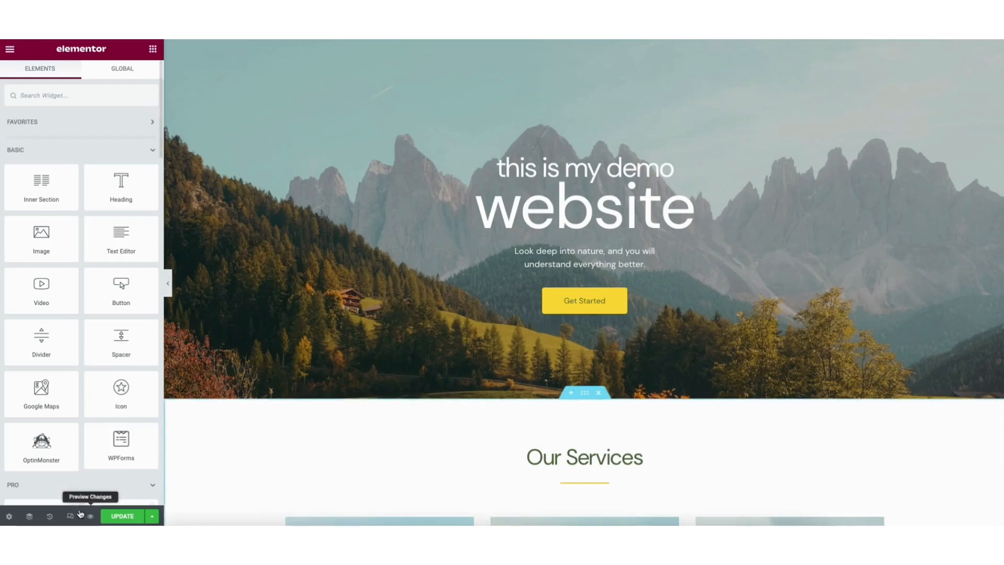
{"action": "left_click", "coordinate": [69, 517]}
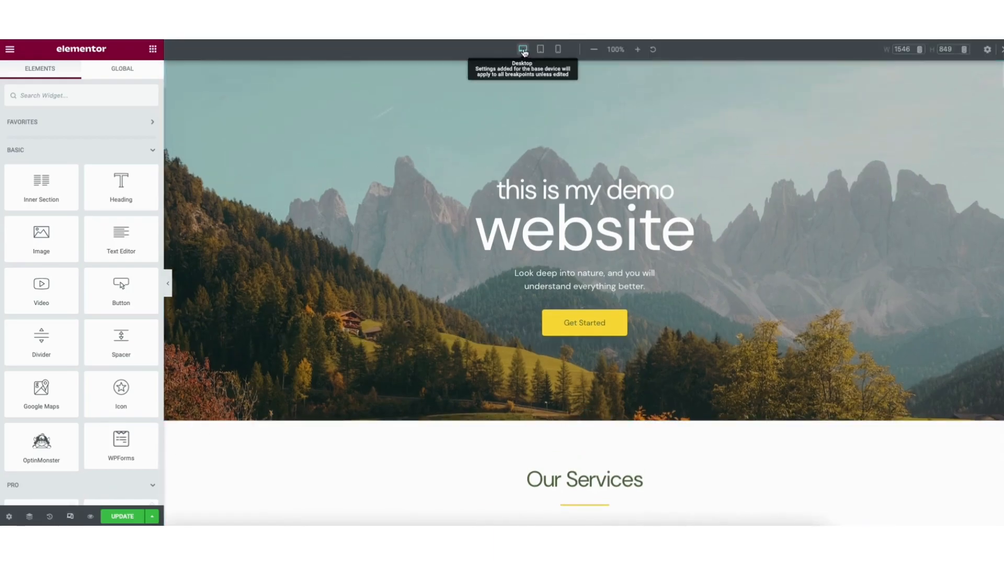
{"action": "left_click", "coordinate": [540, 49]}
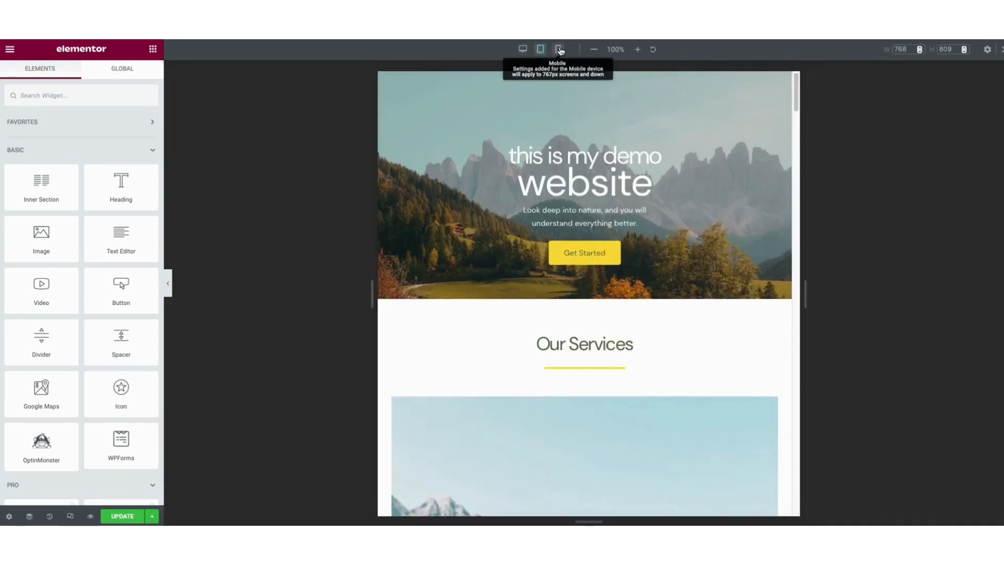
{"action": "left_click", "coordinate": [558, 49]}
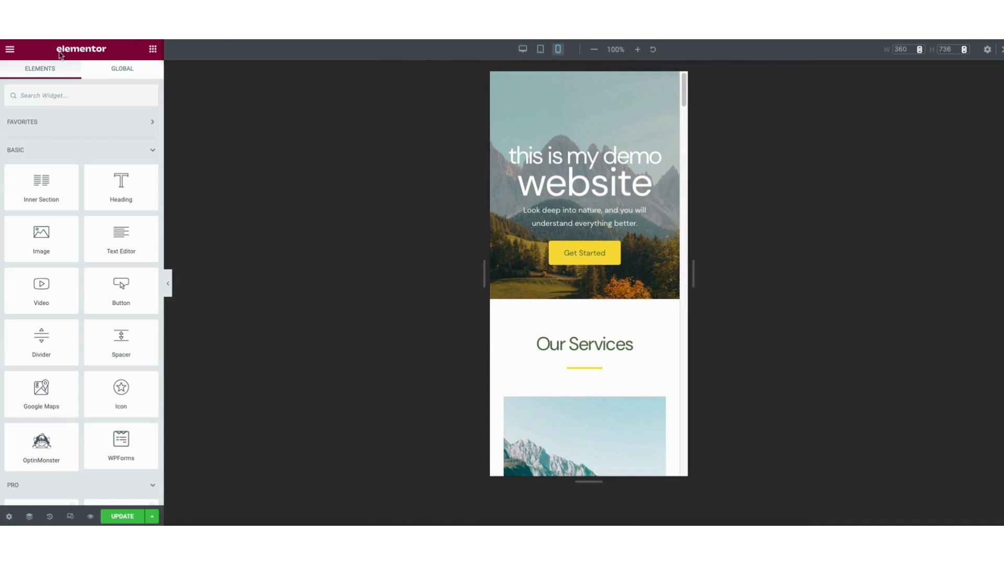
Open the Site Settings to review the design system, theme style and settings entries, and close them.
{"action": "left_click", "coordinate": [10, 49]}
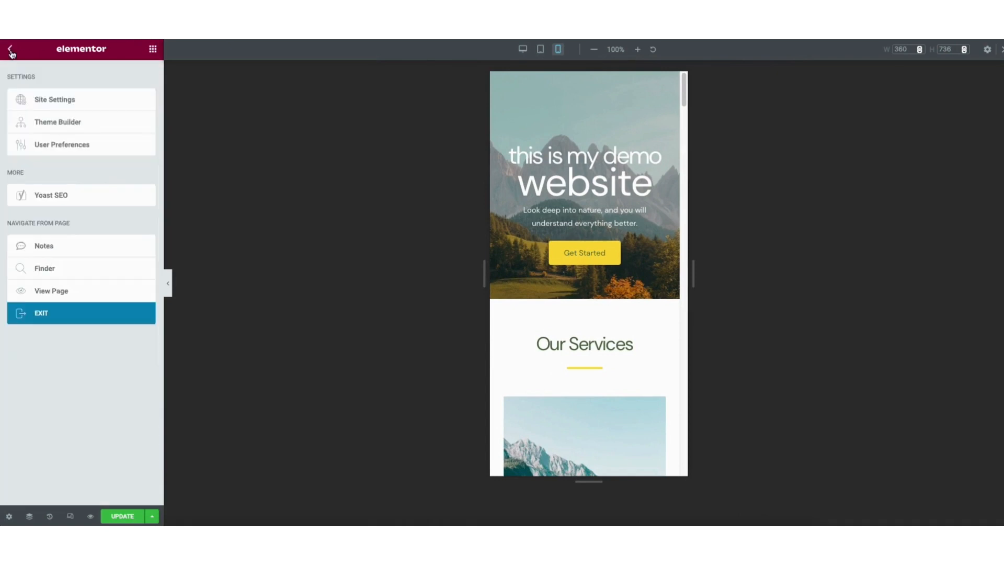
{"action": "left_click", "coordinate": [52, 100]}
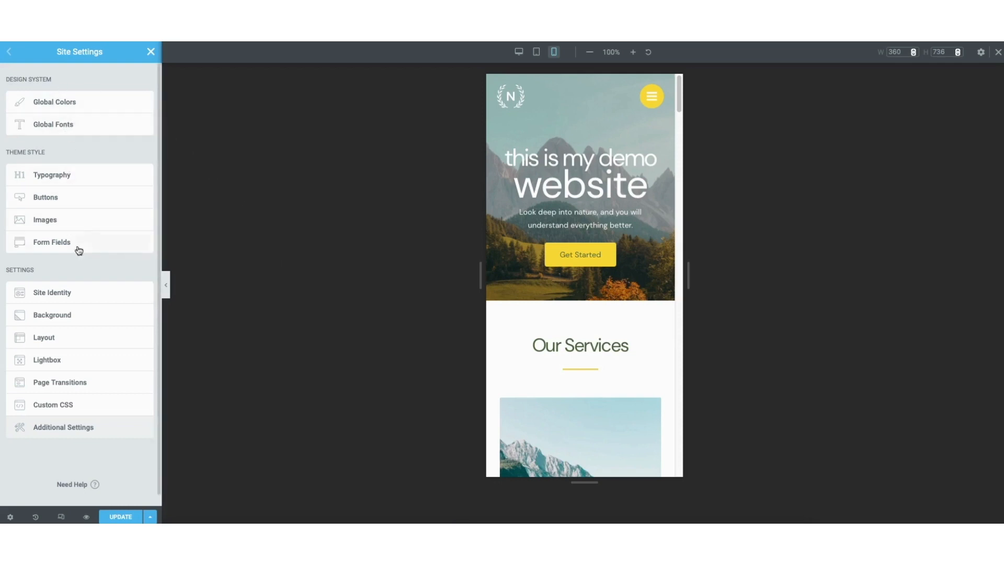
{"action": "left_click", "coordinate": [151, 52]}
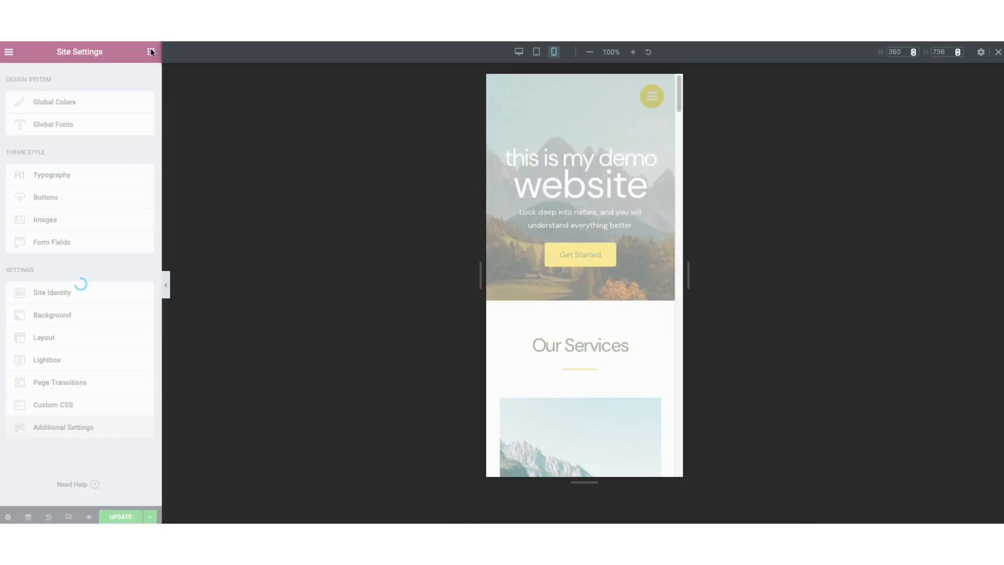
View the home page outside the Elementor editor and go from it to the WordPress dashboard.
{"action": "left_click", "coordinate": [10, 52]}
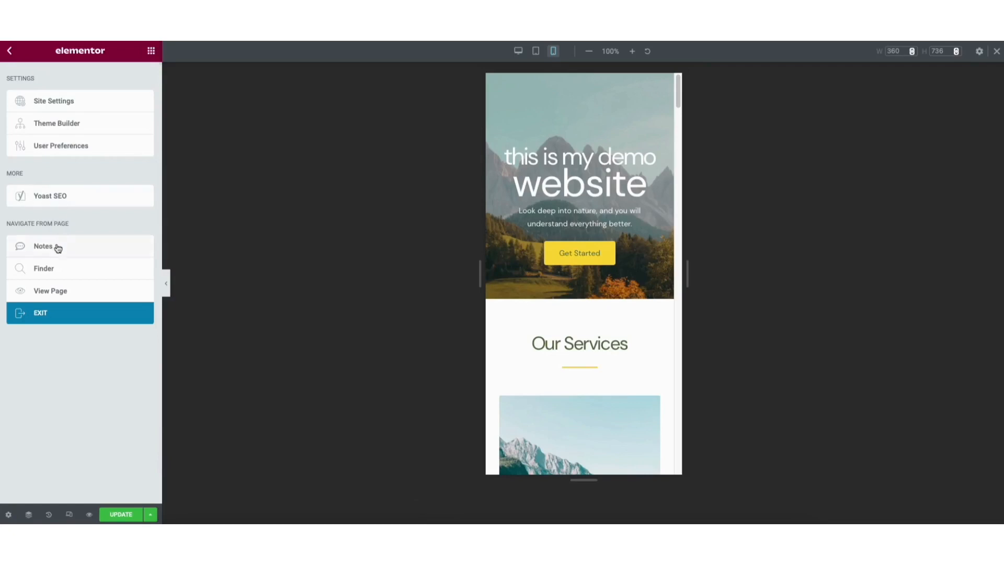
{"action": "left_click", "coordinate": [51, 291]}
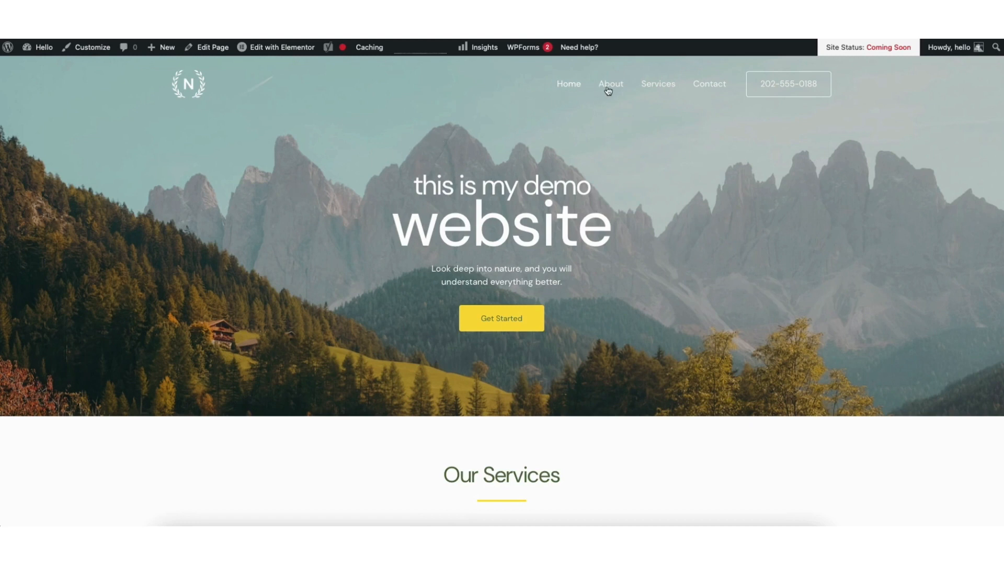
{"action": "mouse_move", "coordinate": [271, 48]}
{"action": "mouse_move", "coordinate": [43, 50]}
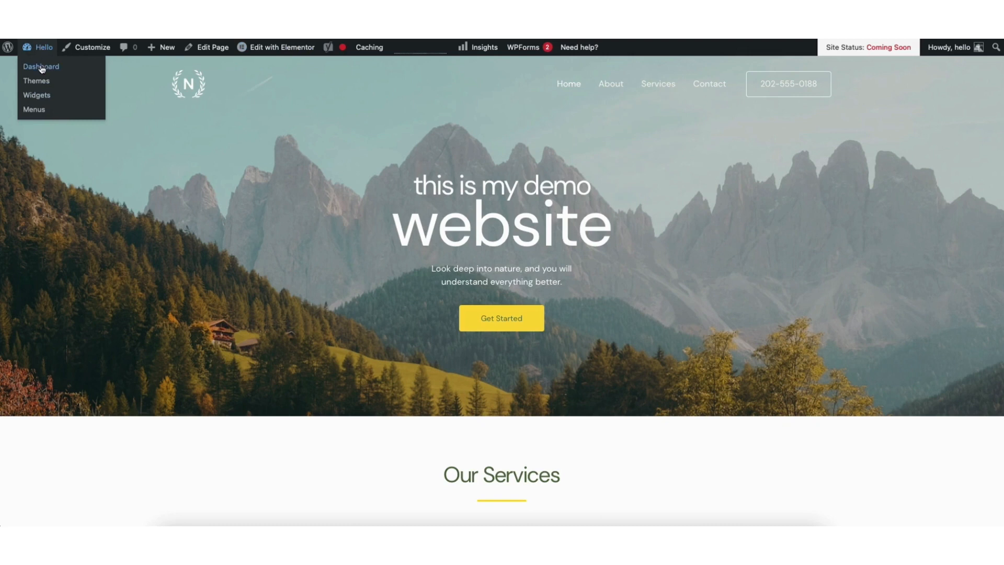
{"action": "left_click", "coordinate": [42, 67]}
Open the list of all pages in the WordPress dashboard and show the Media options.
{"action": "mouse_move", "coordinate": [33, 230]}
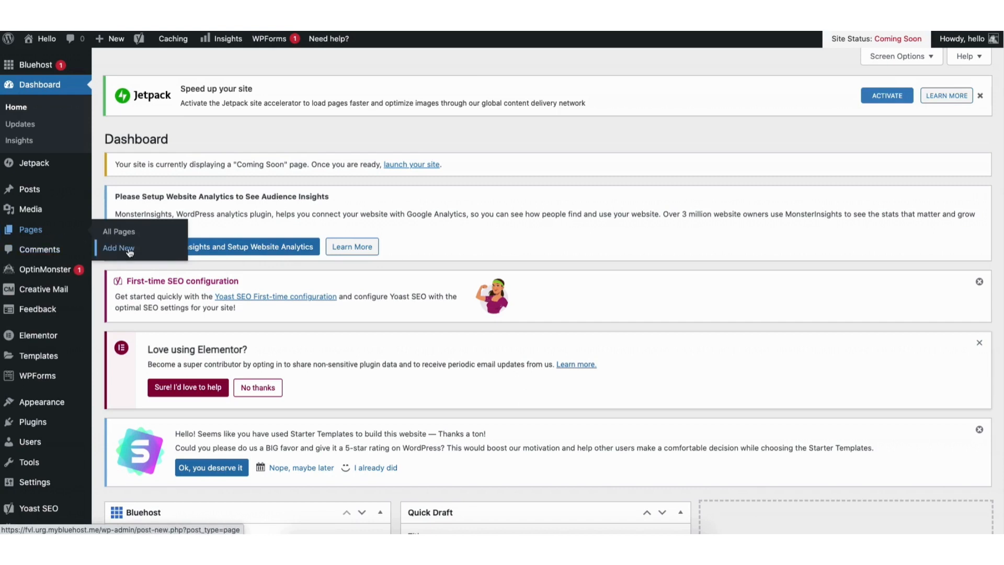
{"action": "left_click", "coordinate": [123, 231]}
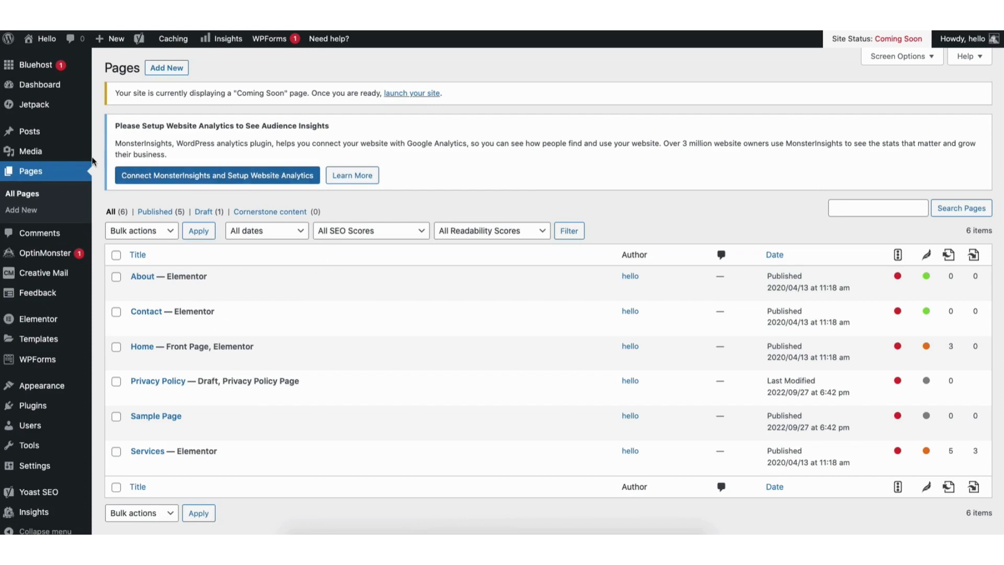
{"action": "mouse_move", "coordinate": [31, 155]}
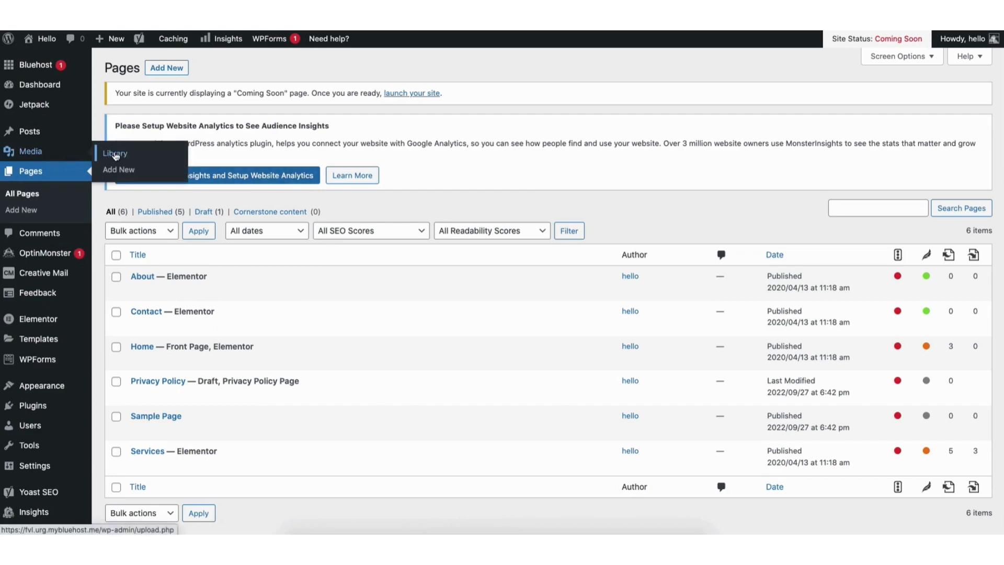
Open the Media Library, show its file upload area, and open the list of all posts.
{"action": "left_click", "coordinate": [115, 154]}
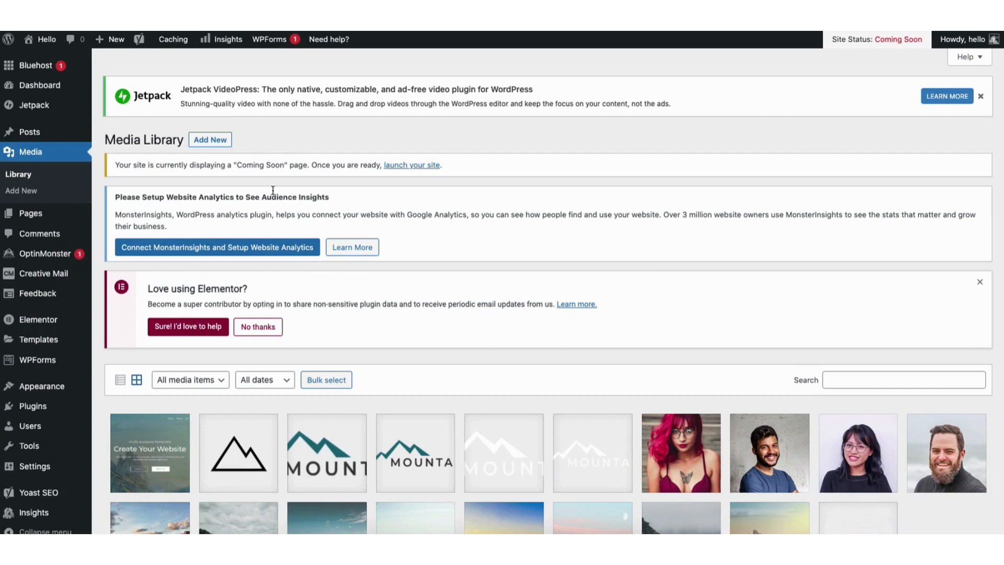
{"action": "left_click", "coordinate": [212, 140]}
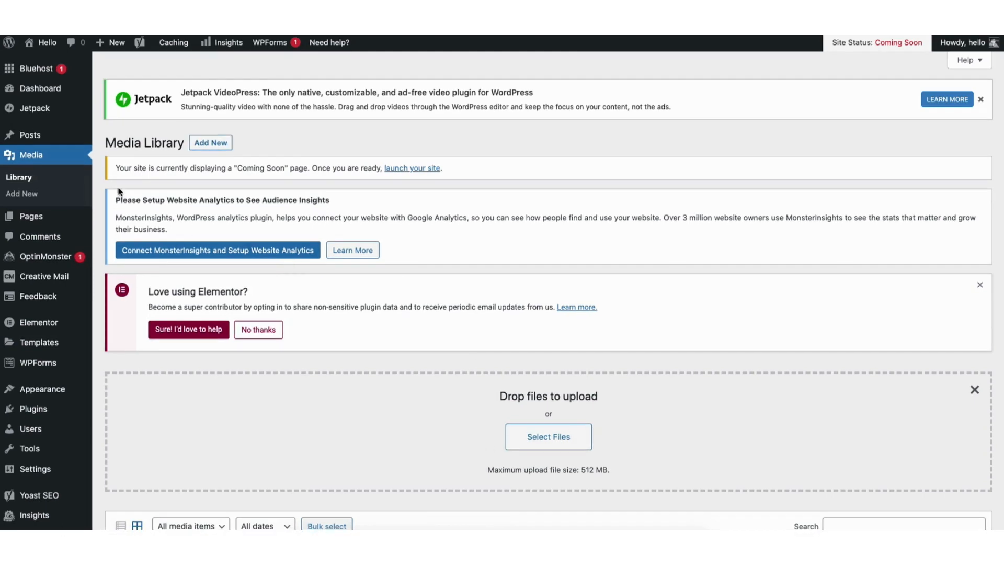
{"action": "mouse_move", "coordinate": [32, 137]}
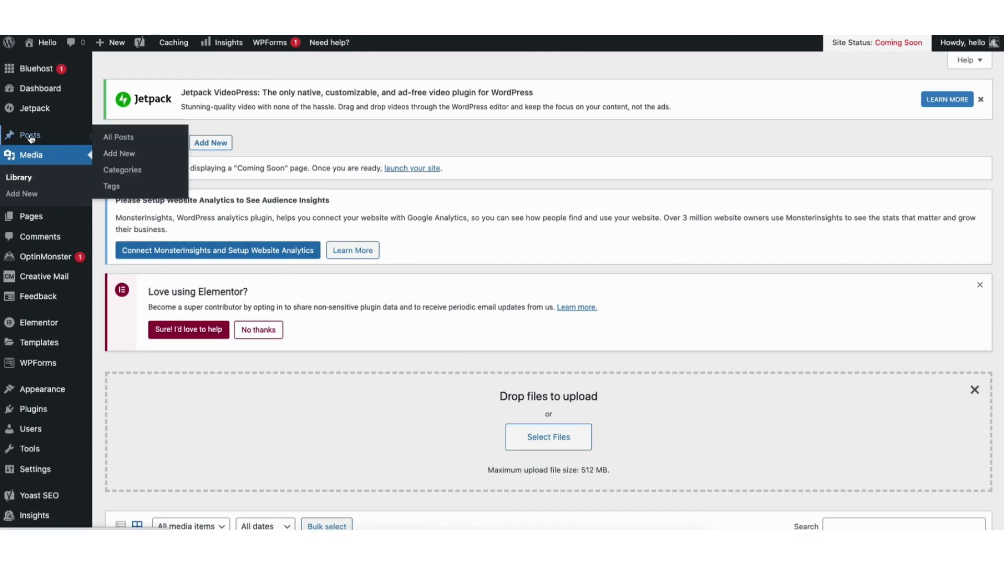
{"action": "left_click", "coordinate": [123, 138]}
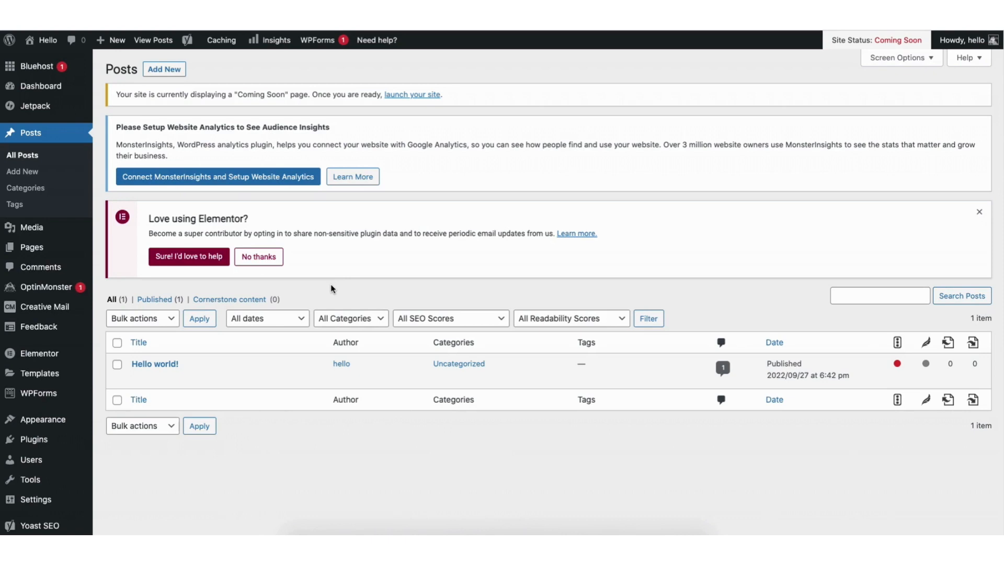
Open the site's comments list and the page for adding new plugins.
{"action": "left_click", "coordinate": [38, 270]}
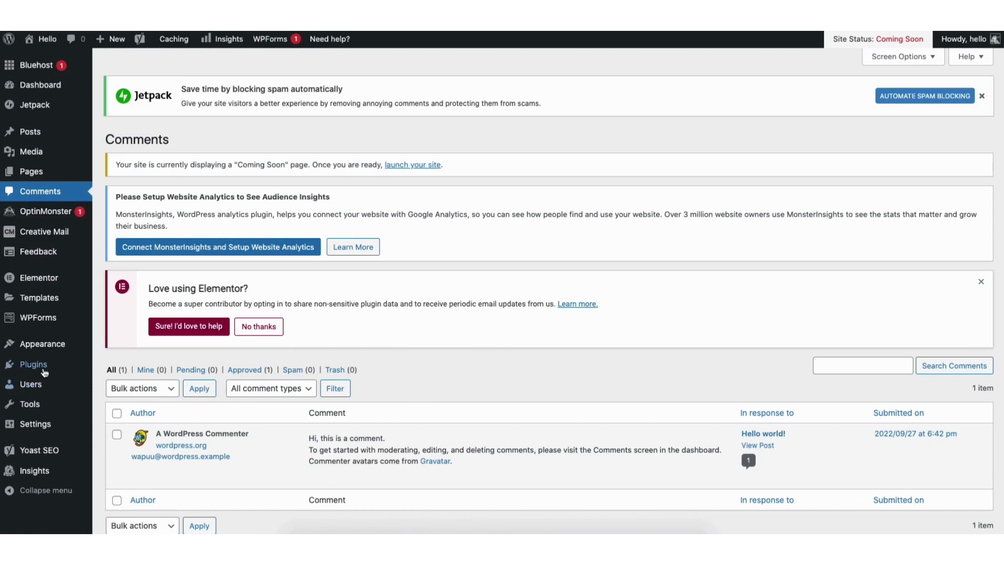
{"action": "mouse_move", "coordinate": [52, 368]}
{"action": "left_click", "coordinate": [120, 383]}
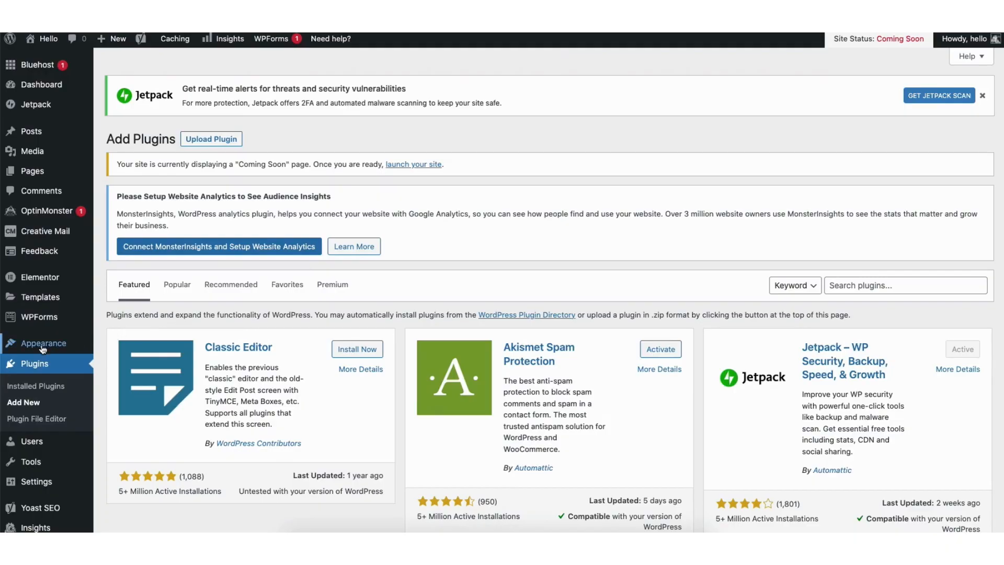
Open the menu editor for the about us menu and expand the Company Profile item's settings.
{"action": "mouse_move", "coordinate": [42, 348]}
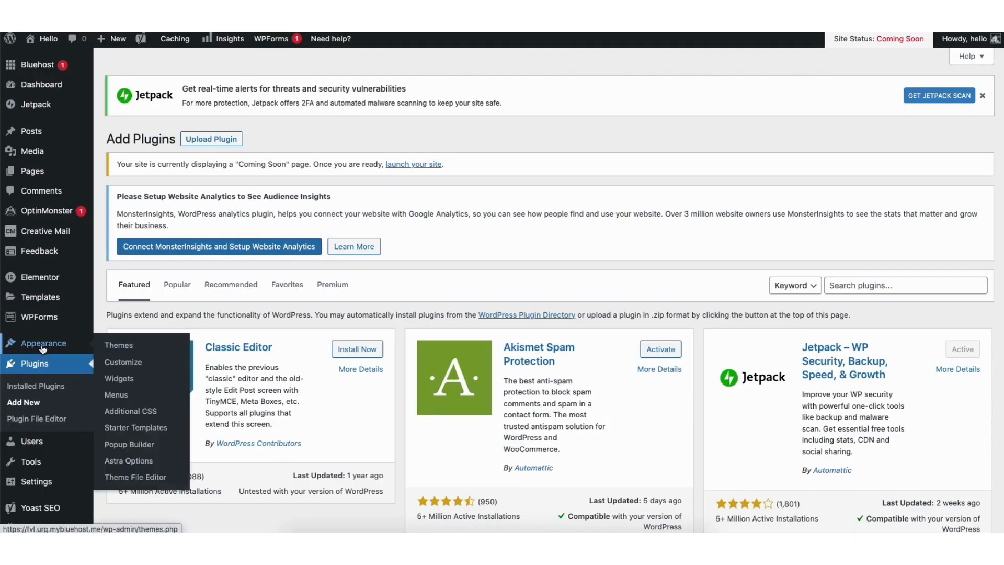
{"action": "left_click", "coordinate": [118, 398]}
{"action": "scroll", "coordinate": [502, 291], "scroll_direction": "down", "scroll_amount": 4}
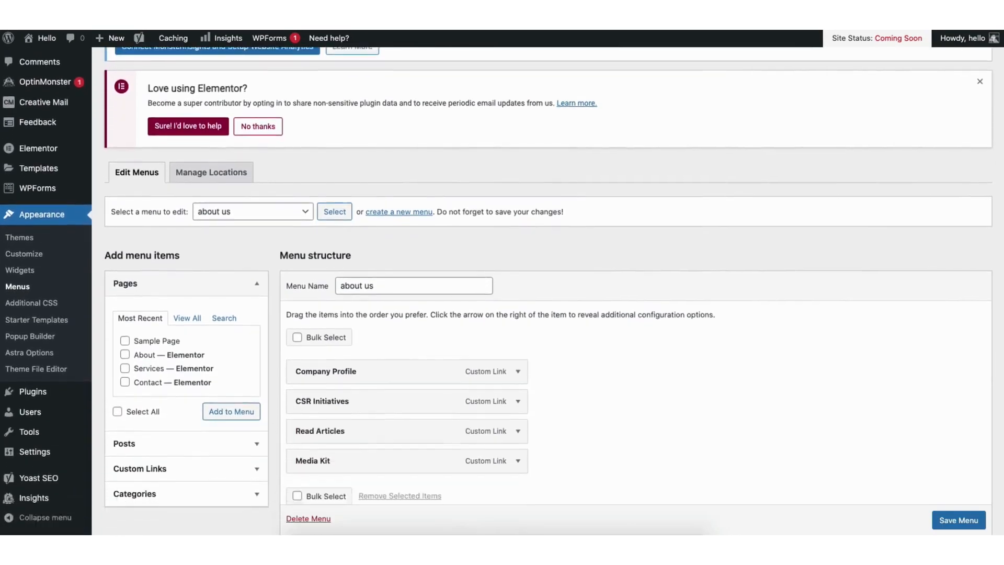
{"action": "scroll", "coordinate": [501, 290], "scroll_direction": "down", "scroll_amount": 3}
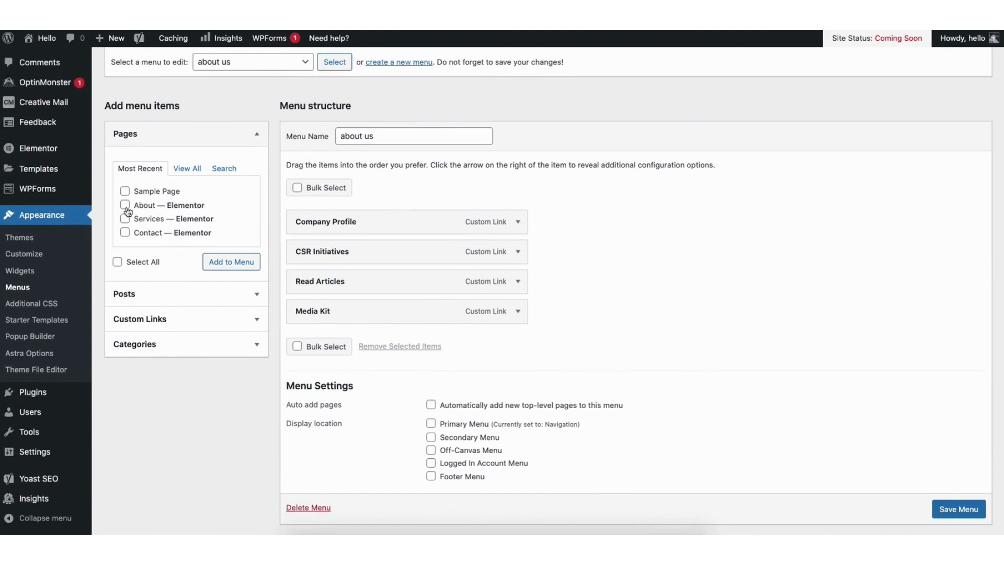
{"action": "mouse_move", "coordinate": [340, 226]}
{"action": "left_mouse_down"}
{"action": "mouse_move", "coordinate": [340, 251]}
{"action": "mouse_move", "coordinate": [339, 219]}
{"action": "left_mouse_up"}
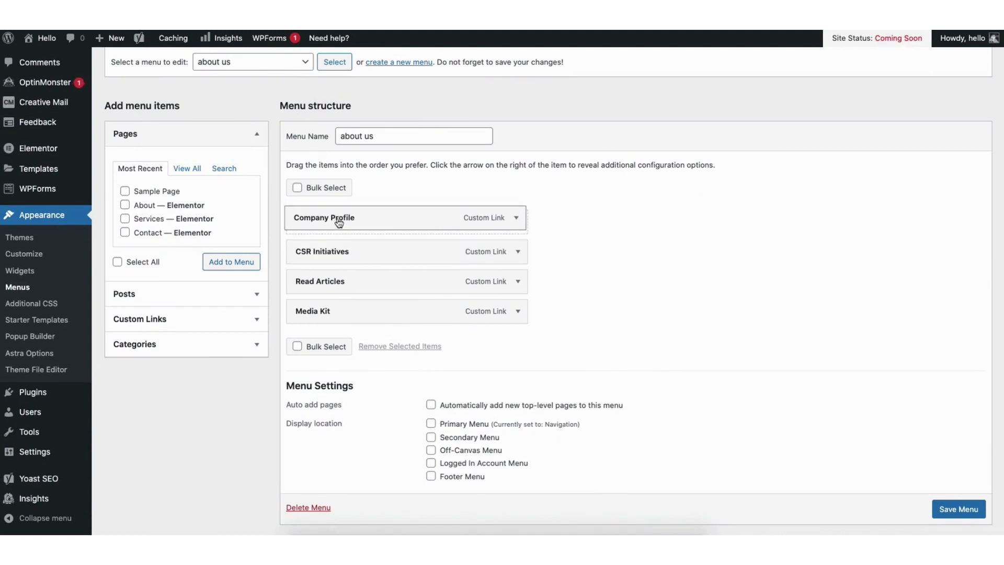
{"action": "left_click", "coordinate": [517, 222]}
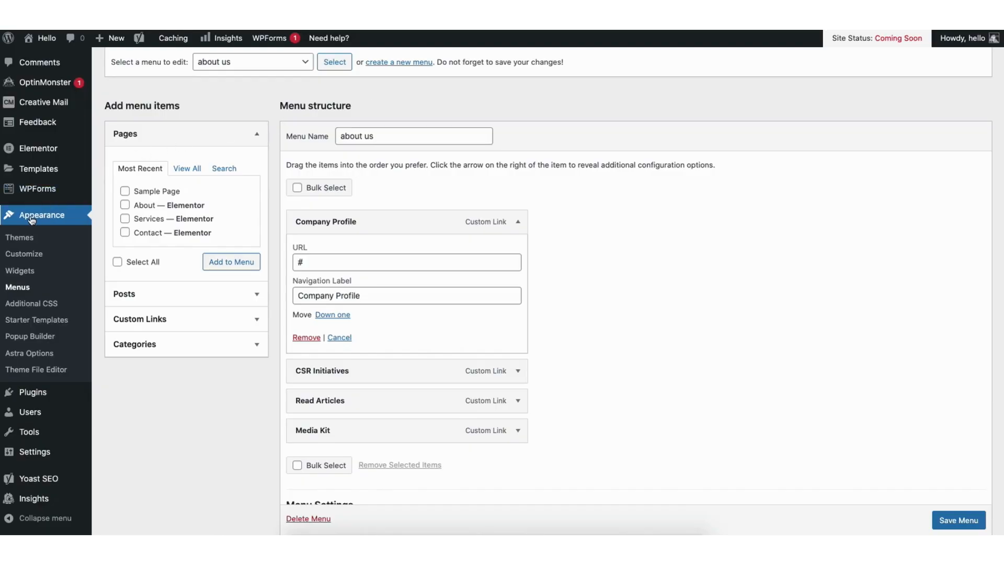
Open the theme customizer's Footer Builder and view the settings of the Copyright element.
{"action": "left_click", "coordinate": [22, 255]}
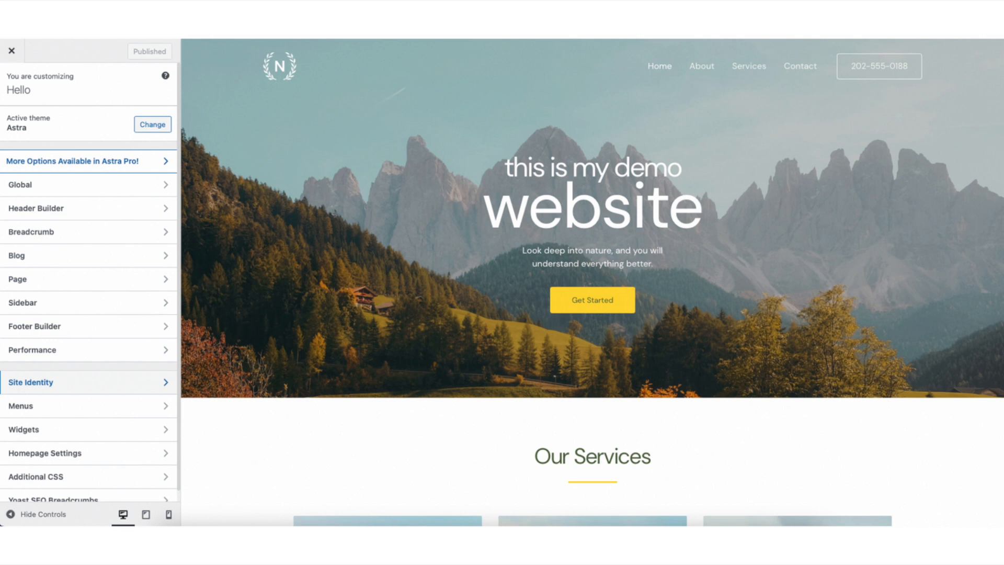
{"action": "left_click", "coordinate": [92, 328]}
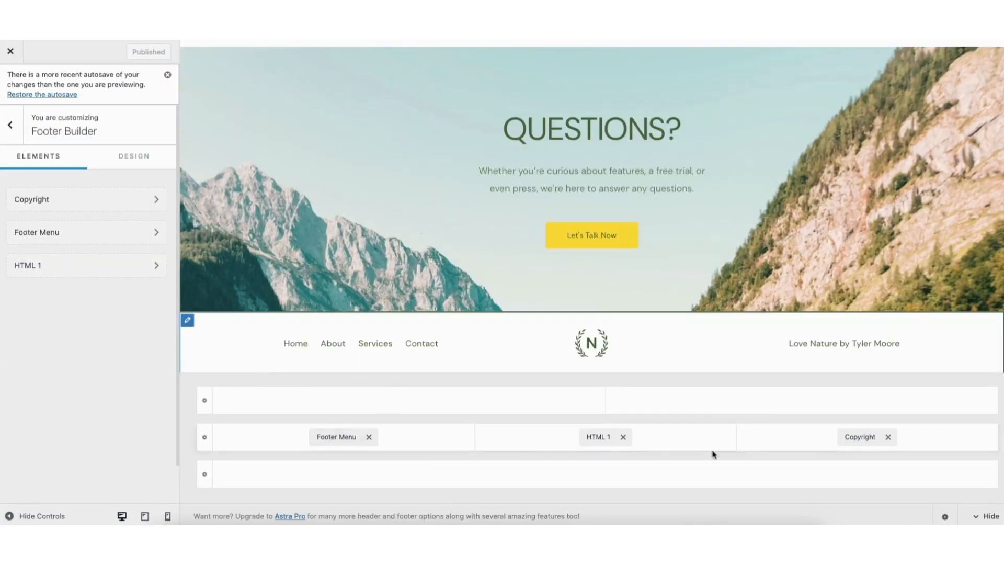
{"action": "left_click", "coordinate": [859, 437]}
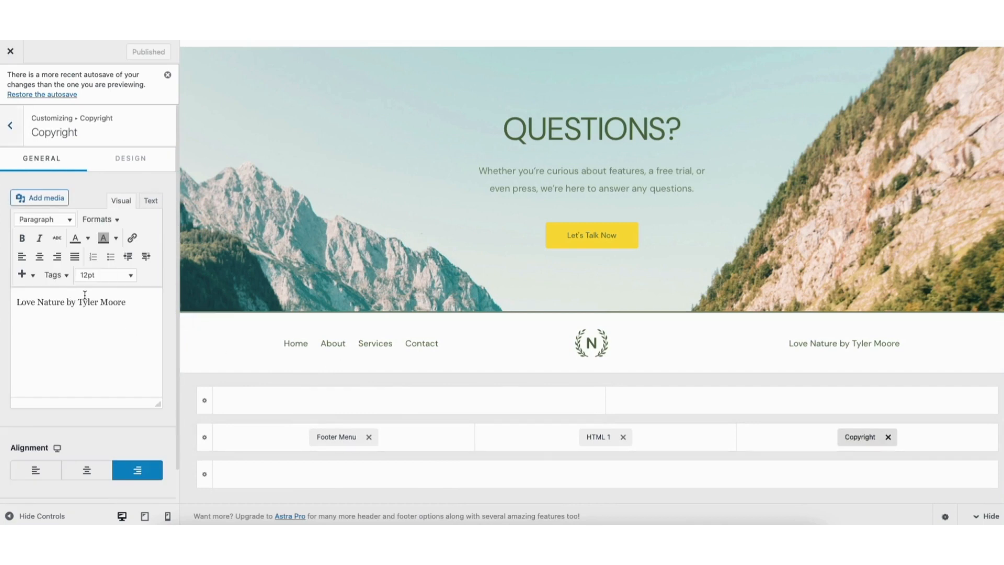
{"action": "left_click", "coordinate": [11, 126]}
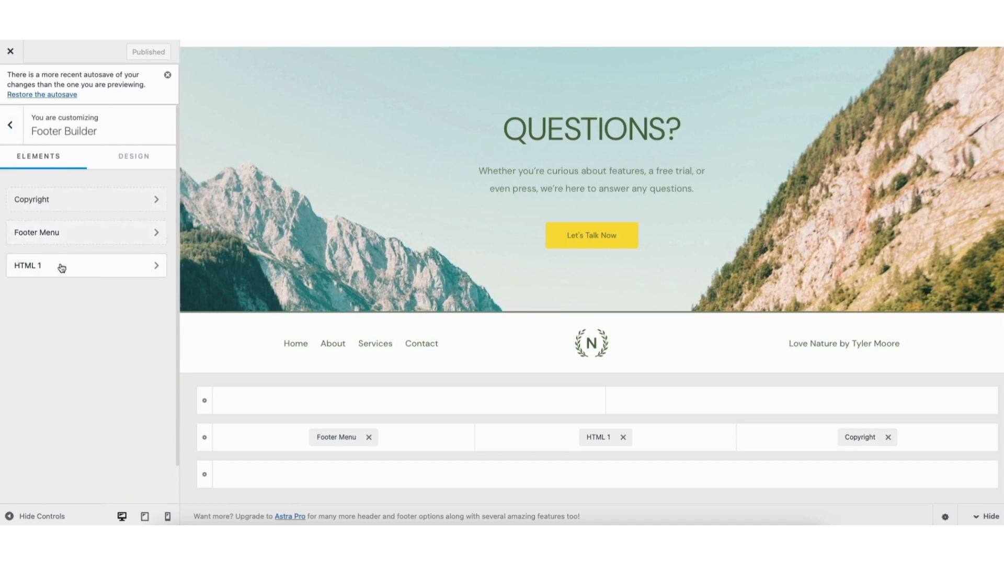
{"action": "left_click", "coordinate": [62, 203]}
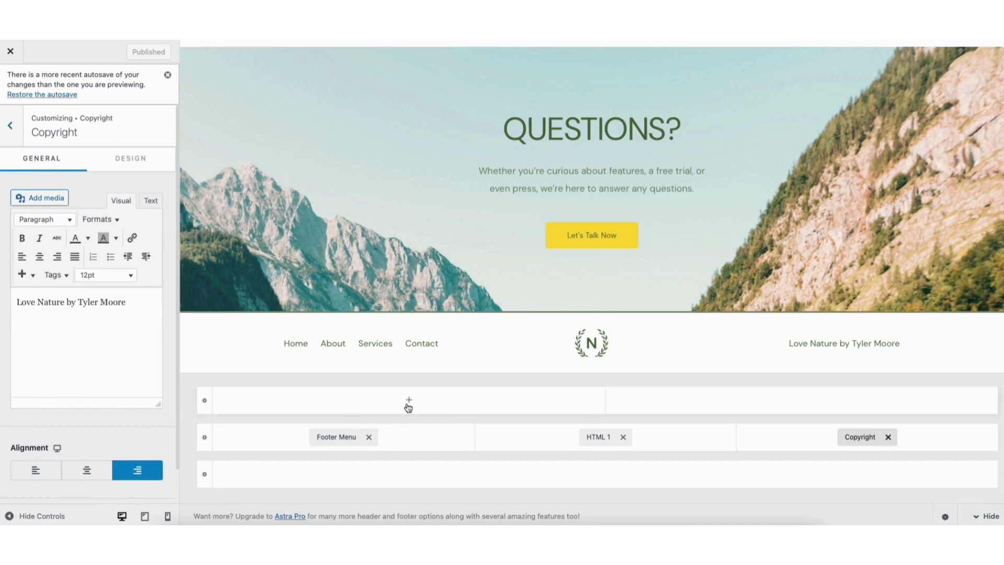
Add Widget 1 to the first column of the upper footer row and open its block editor, dismissing the welcome guide.
{"action": "left_click", "coordinate": [409, 401]}
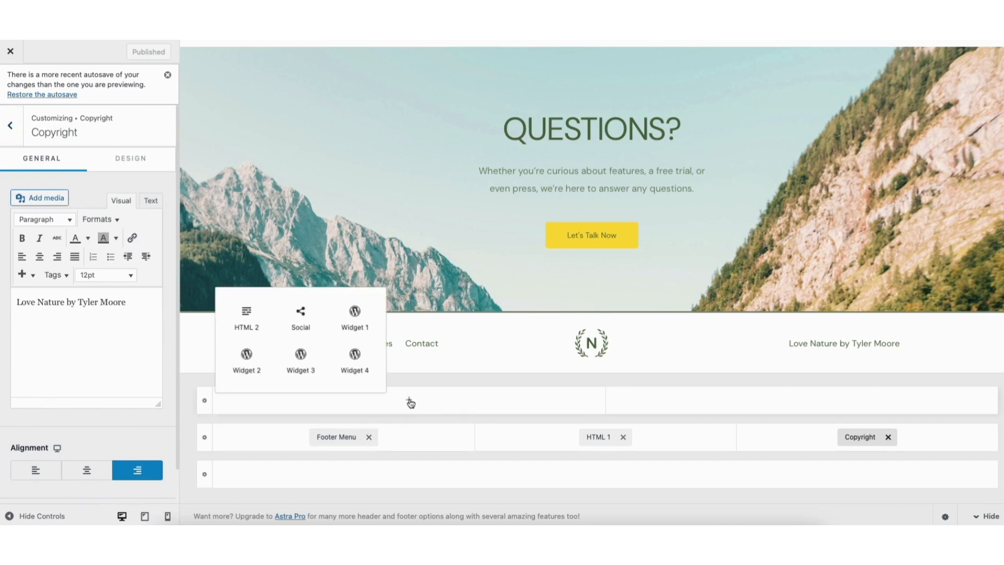
{"action": "left_click", "coordinate": [355, 321]}
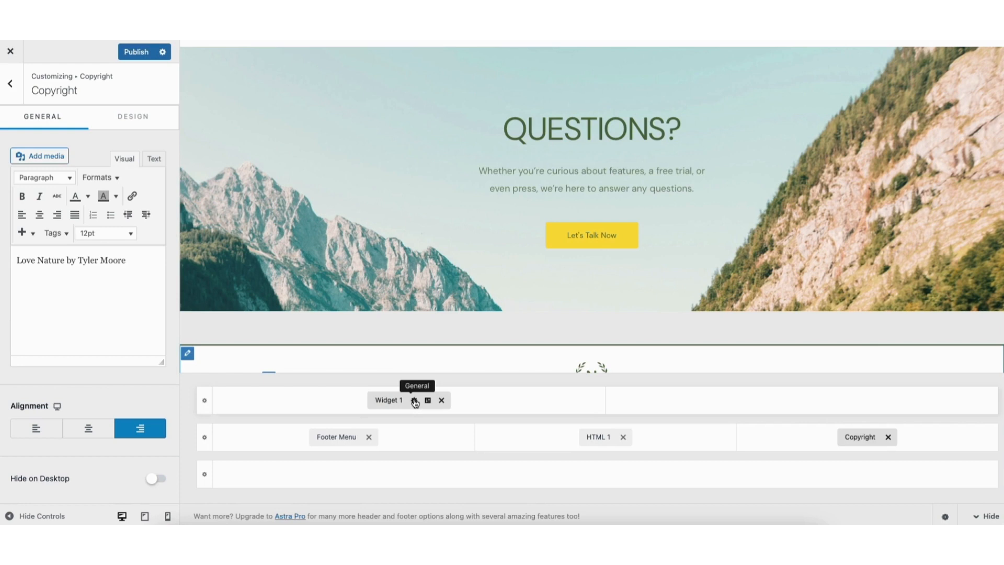
{"action": "left_click", "coordinate": [413, 401]}
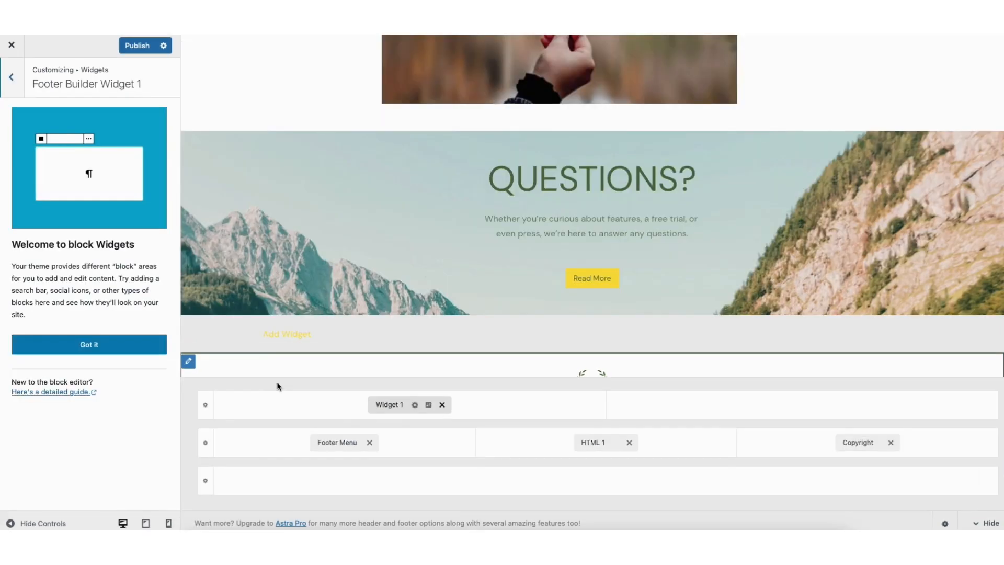
{"action": "left_click", "coordinate": [104, 345]}
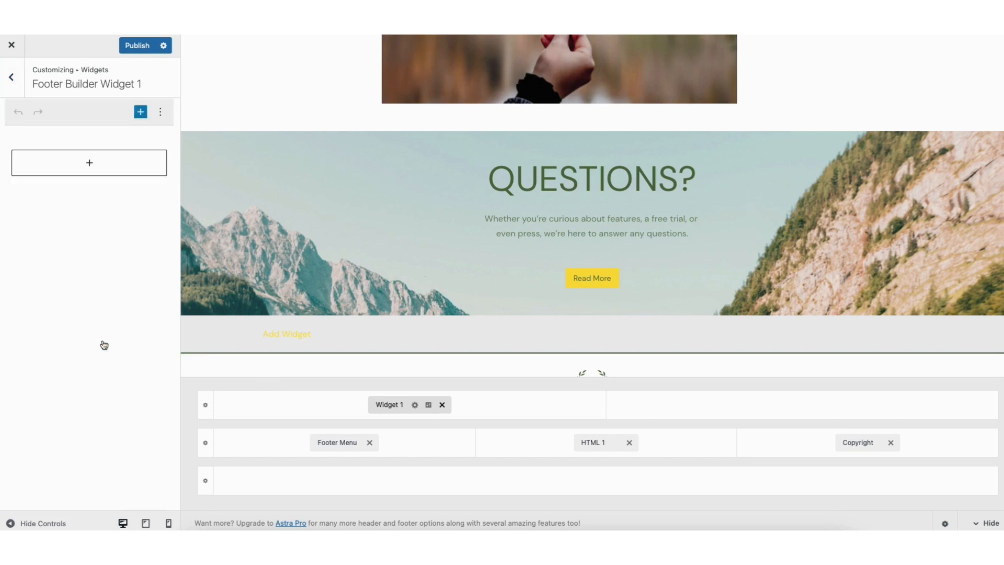
Browse all available blocks and insert a Heading block into the Widget 1 footer area.
{"action": "left_click", "coordinate": [89, 164]}
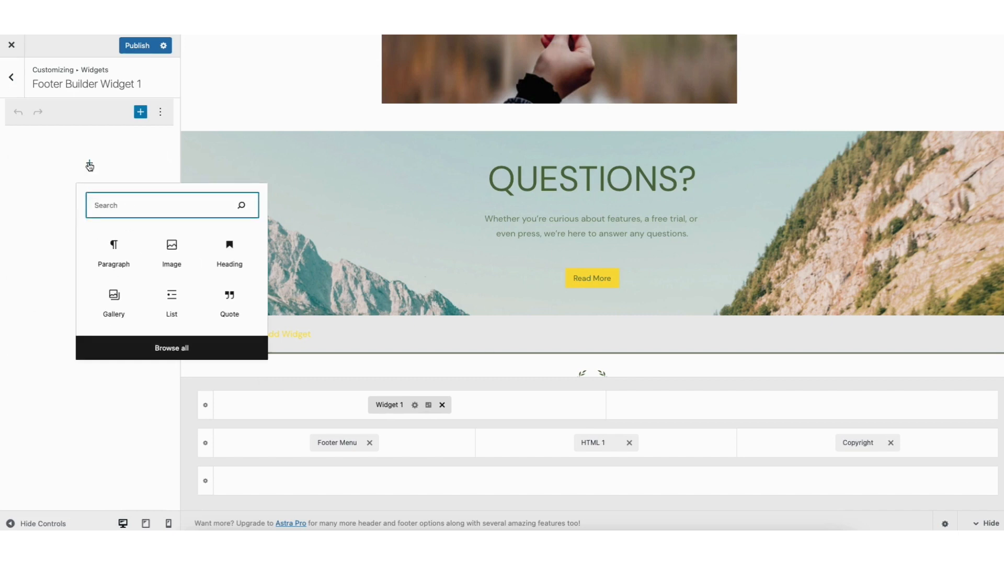
{"action": "left_click", "coordinate": [164, 350]}
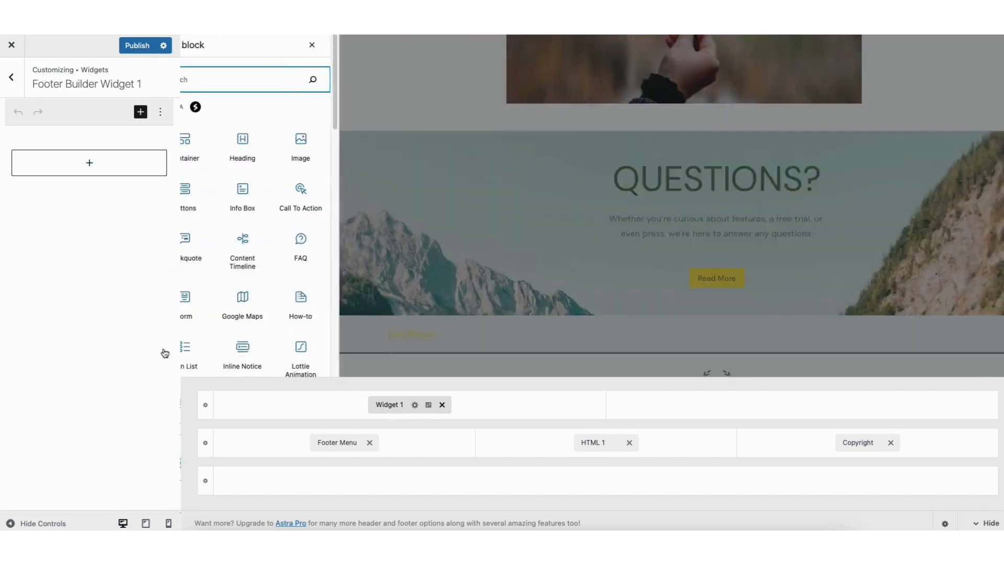
{"action": "mouse_move", "coordinate": [370, 117]}
{"action": "left_mouse_down"}
{"action": "mouse_move", "coordinate": [368, 239]}
{"action": "mouse_move", "coordinate": [368, 131]}
{"action": "left_mouse_up"}
{"action": "left_click", "coordinate": [277, 142]}
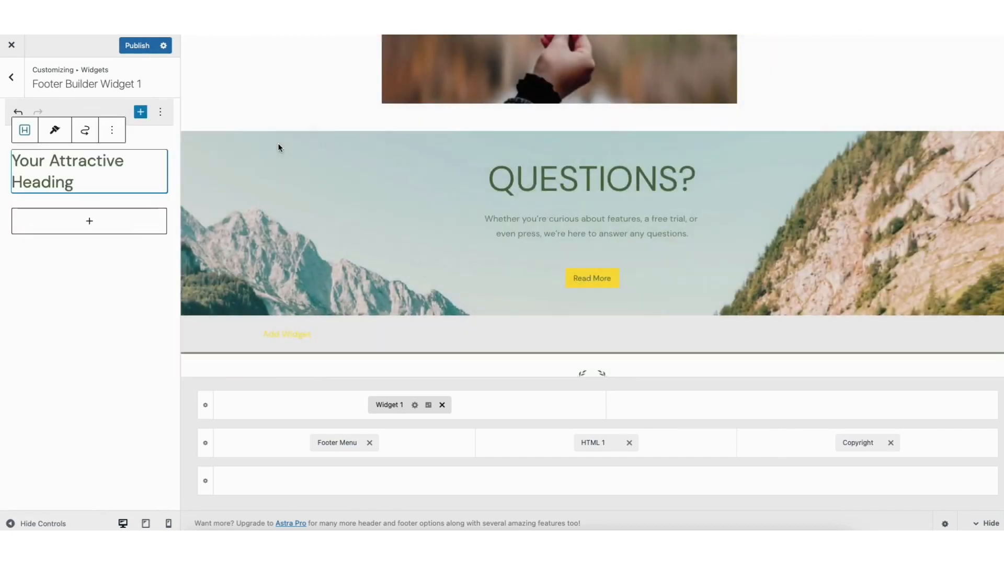
Review the heading block's text and options, remove the heading, and delete Widget 1 from the footer.
{"action": "left_click", "coordinate": [52, 164]}
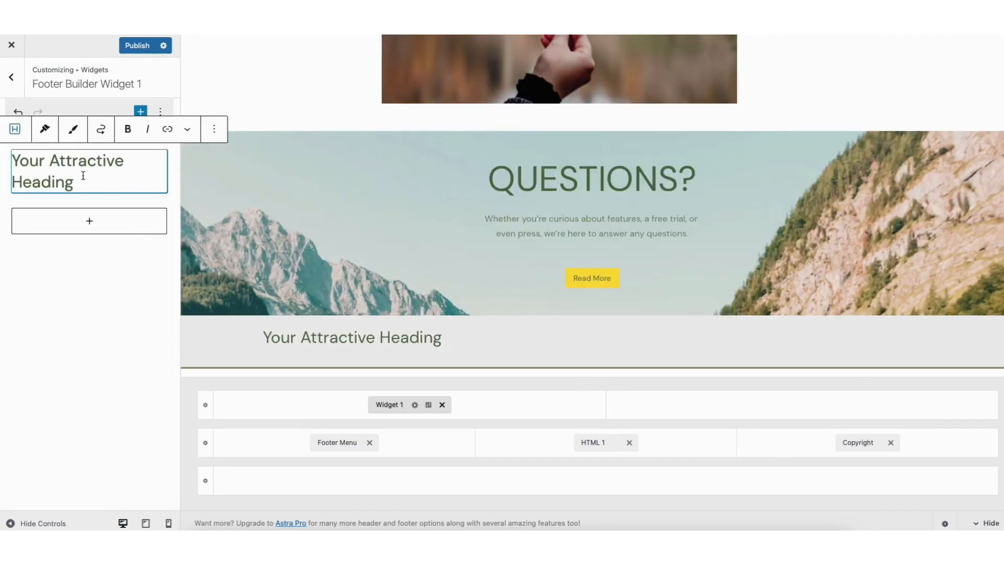
{"action": "left_click_drag", "start_coordinate": [86, 182], "coordinate": [15, 157]}
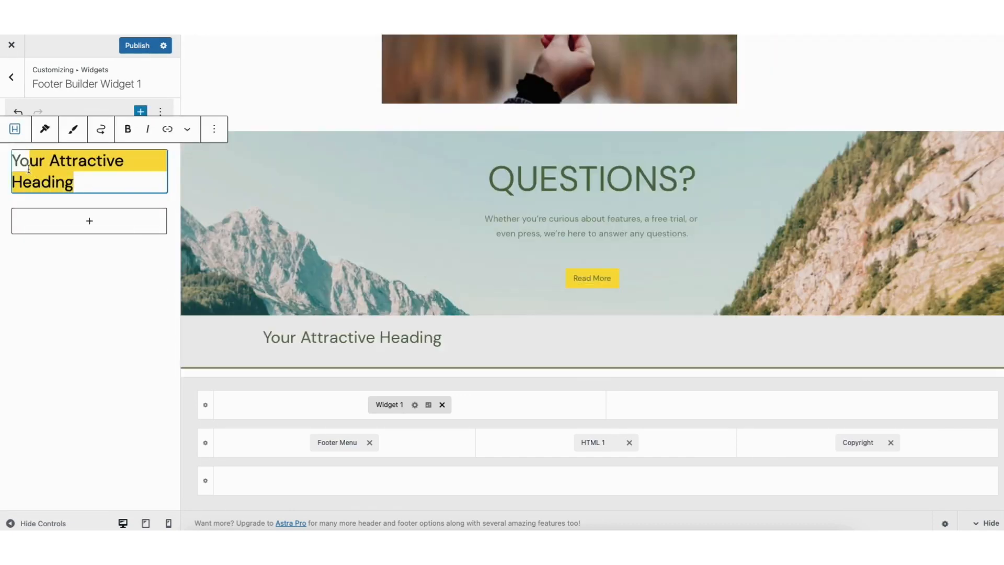
{"action": "left_click", "coordinate": [56, 163]}
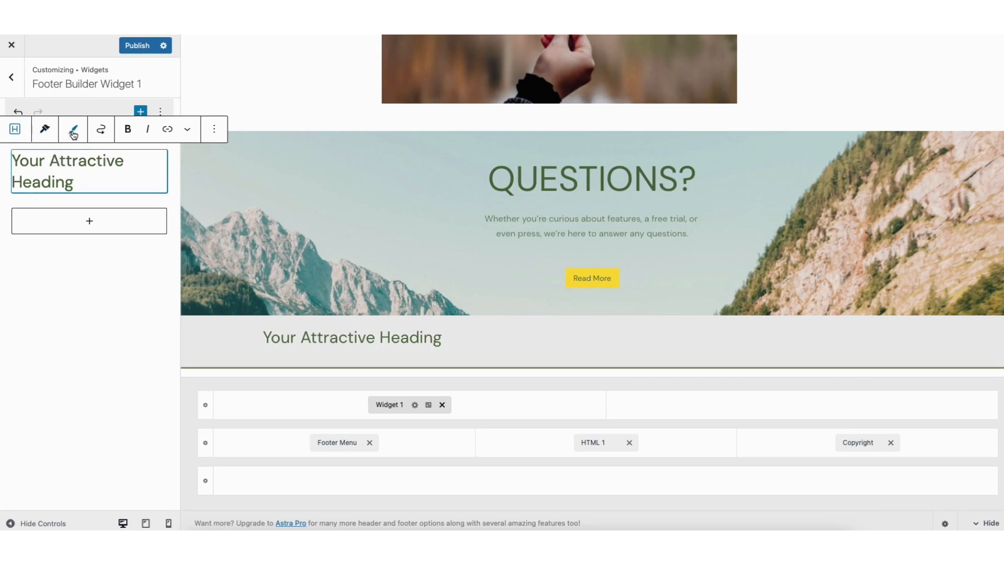
{"action": "left_click", "coordinate": [217, 134]}
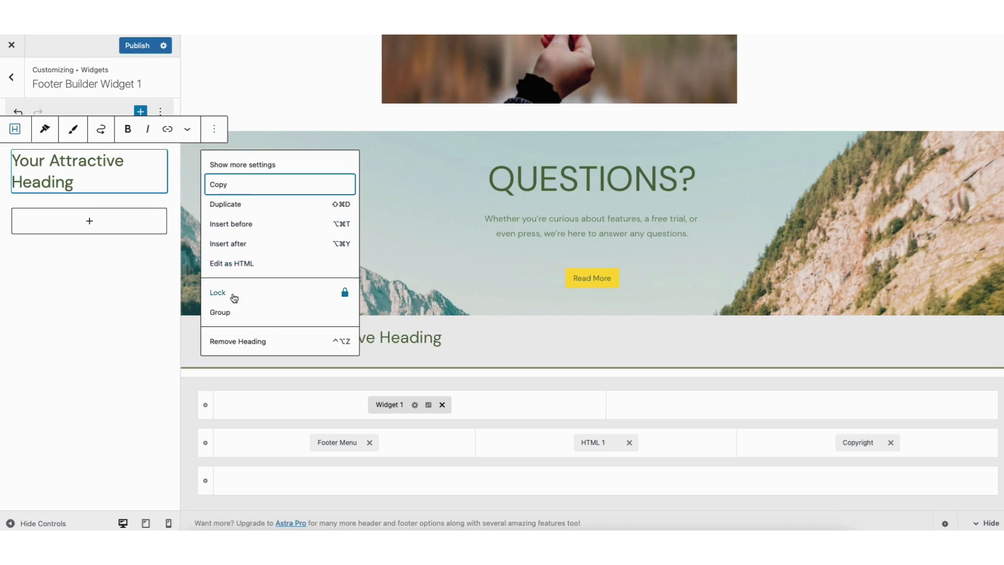
{"action": "left_click", "coordinate": [241, 344]}
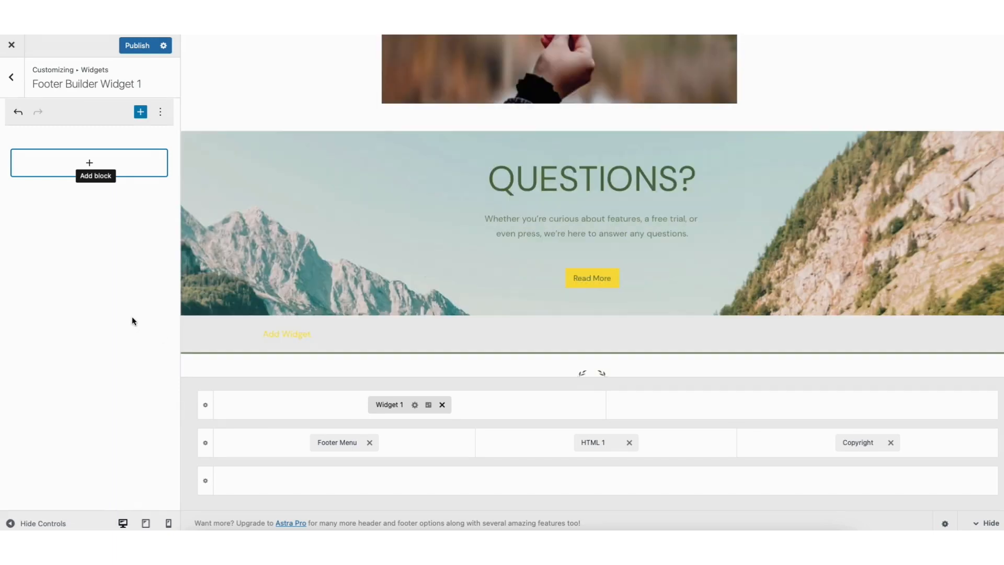
{"action": "left_click", "coordinate": [442, 405]}
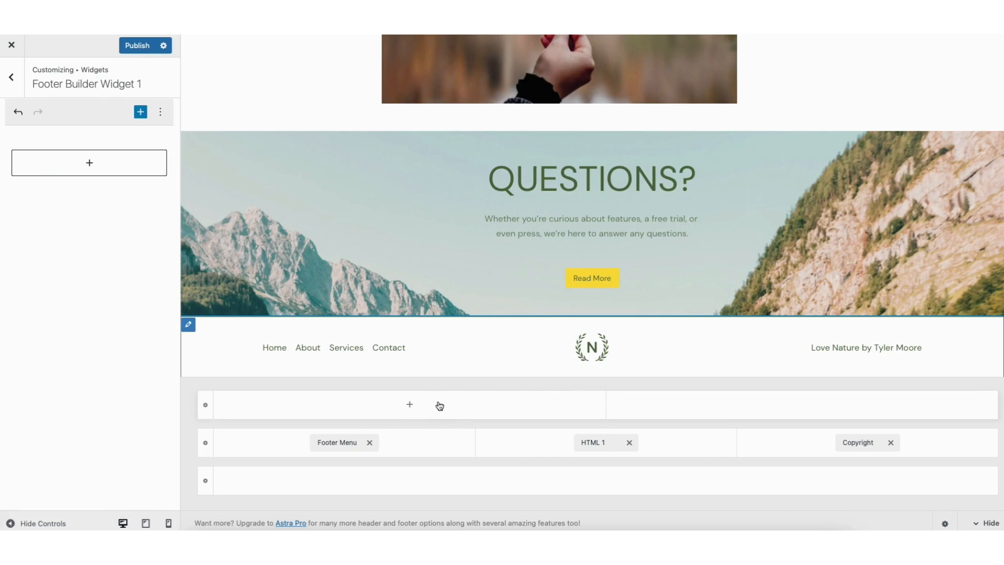
View the Primary Footer settings and the elements available for the lowest footer row, and leave the Footer Builder.
{"action": "left_click", "coordinate": [189, 326]}
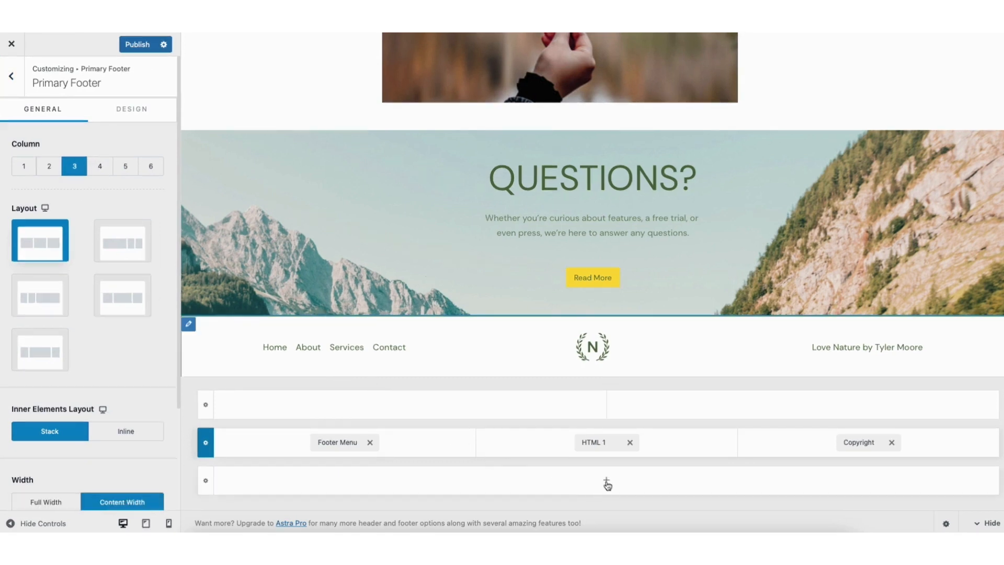
{"action": "left_click", "coordinate": [606, 482]}
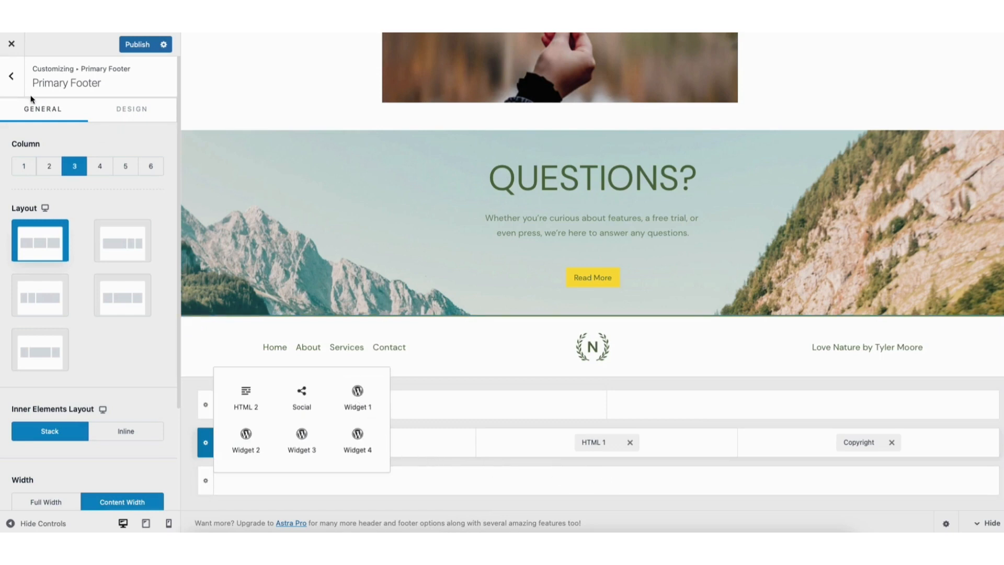
{"action": "left_click", "coordinate": [11, 77]}
{"action": "left_click", "coordinate": [11, 76]}
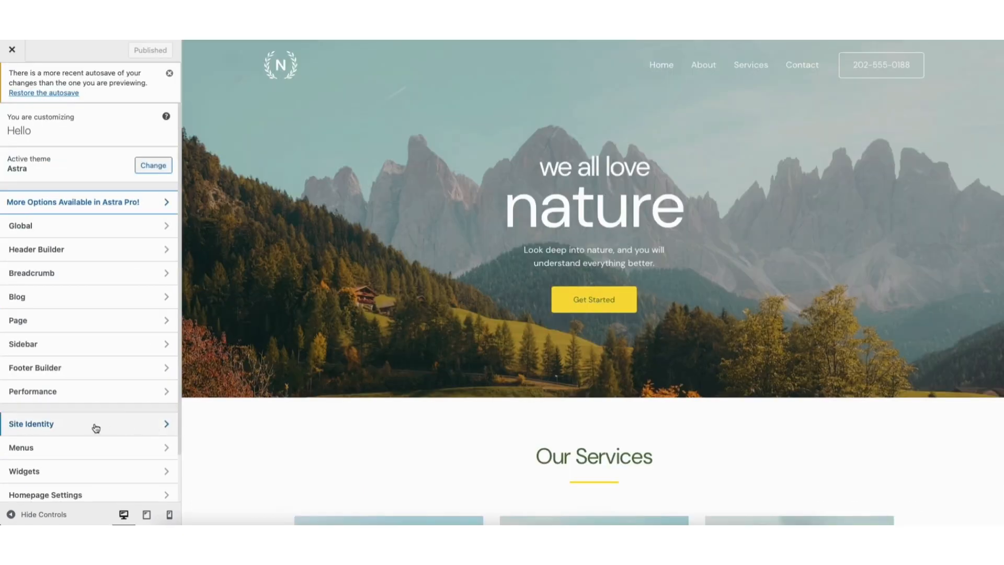
Open the site icon selection in Site Identity and show its file upload option.
{"action": "left_click", "coordinate": [95, 426]}
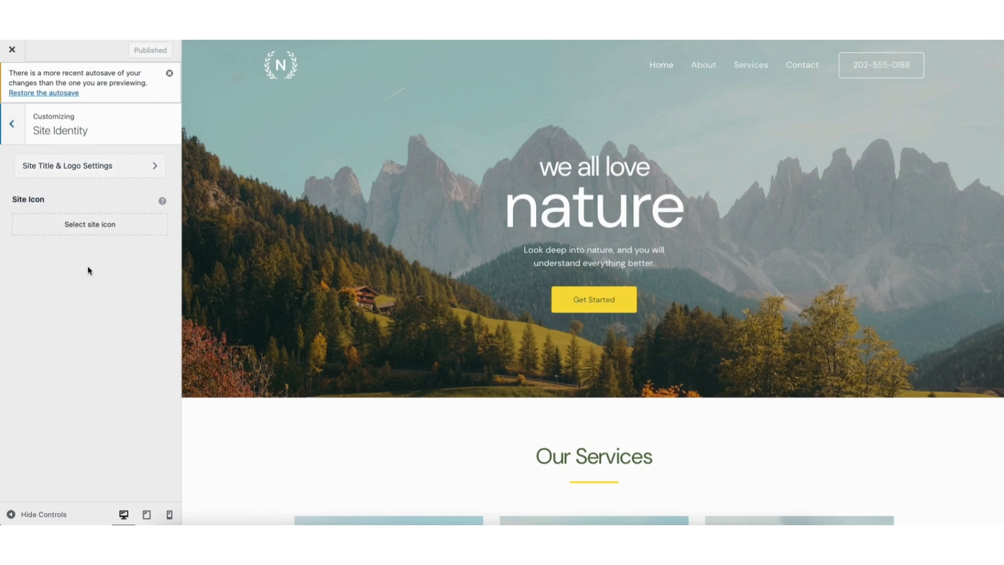
{"action": "left_click", "coordinate": [87, 225]}
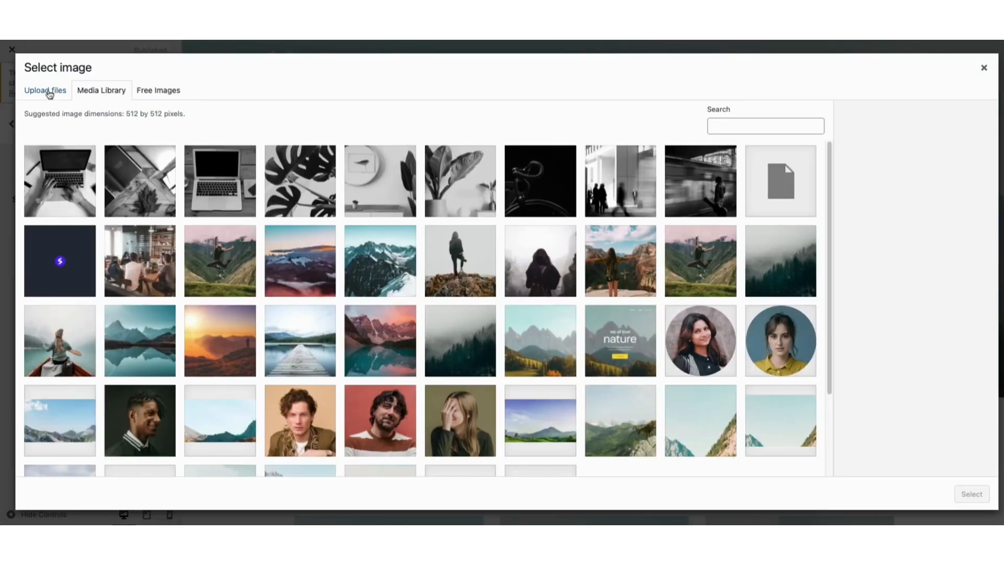
{"action": "left_click", "coordinate": [50, 93]}
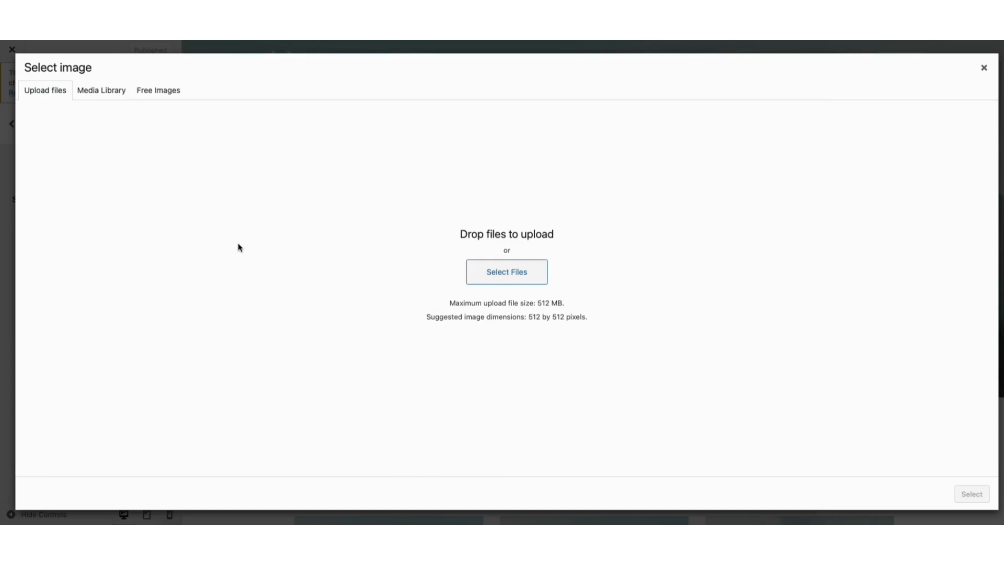
Dismiss the site icon image selection, view the Logo settings, and return to the main customizer options.
{"action": "left_click", "coordinate": [983, 67]}
{"action": "left_click", "coordinate": [99, 169]}
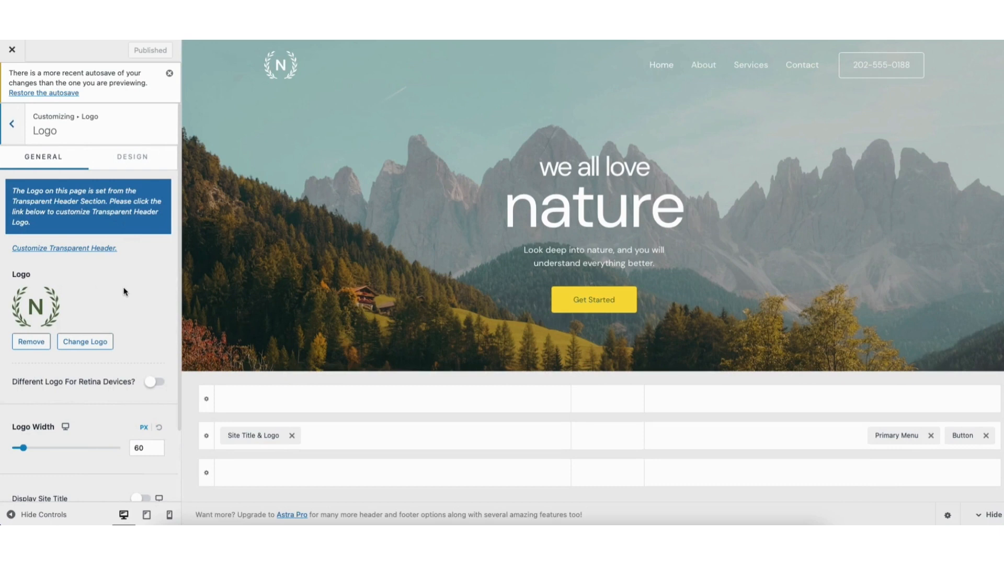
{"action": "left_click", "coordinate": [12, 124]}
{"action": "left_click", "coordinate": [12, 125]}
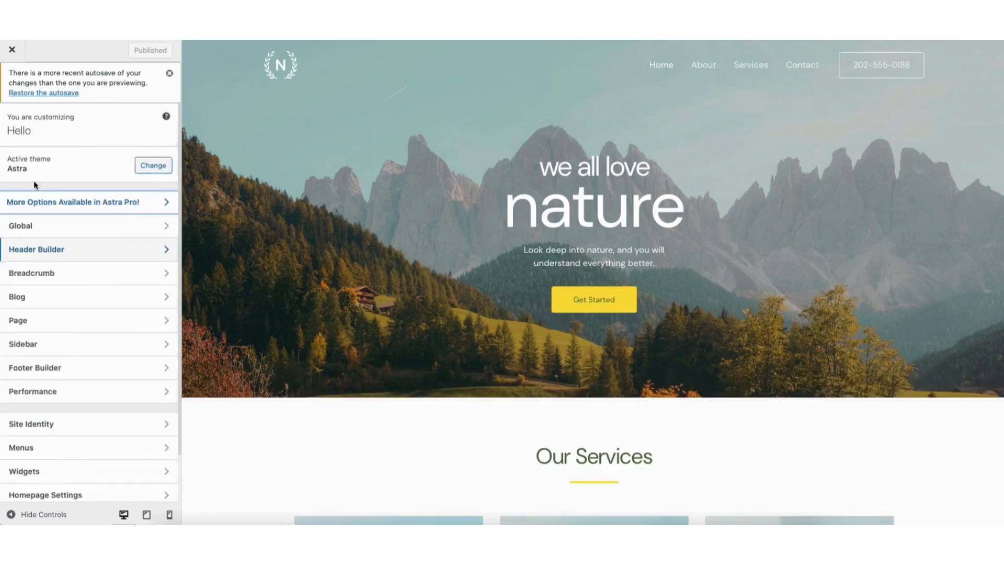
Open the Header Builder and view the logo settings of the transparent header.
{"action": "left_click", "coordinate": [111, 252]}
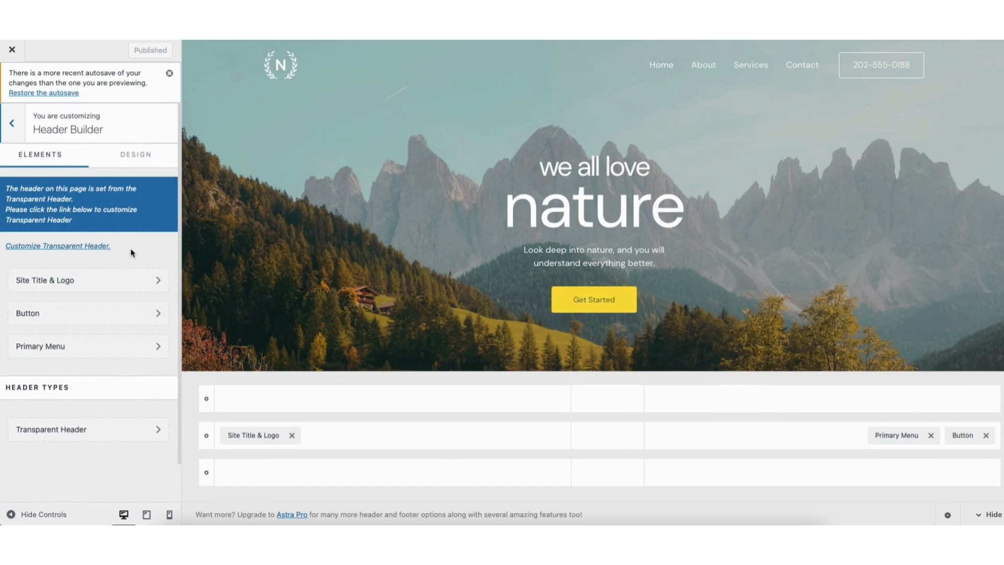
{"action": "left_click", "coordinate": [271, 67]}
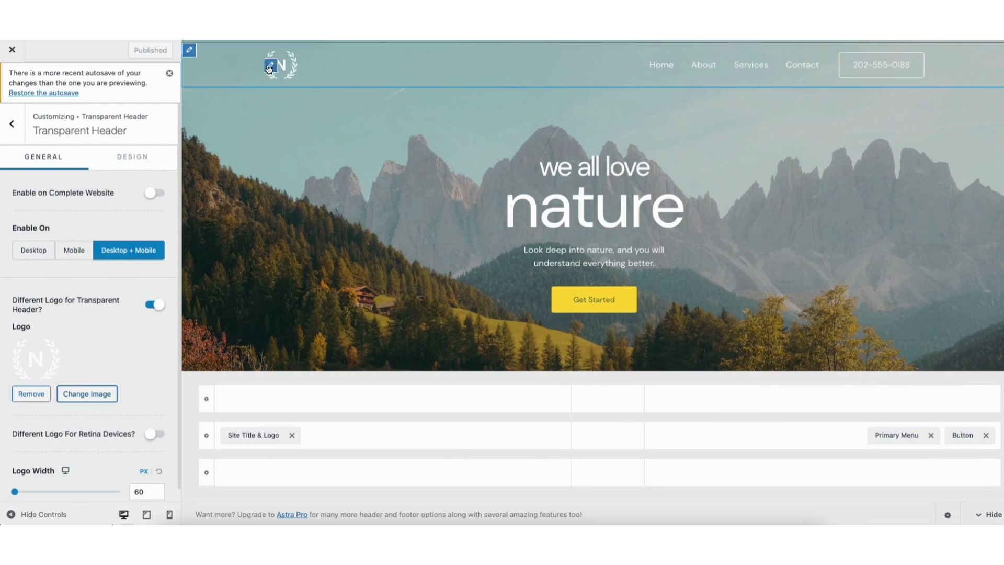
{"action": "left_click", "coordinate": [269, 67]}
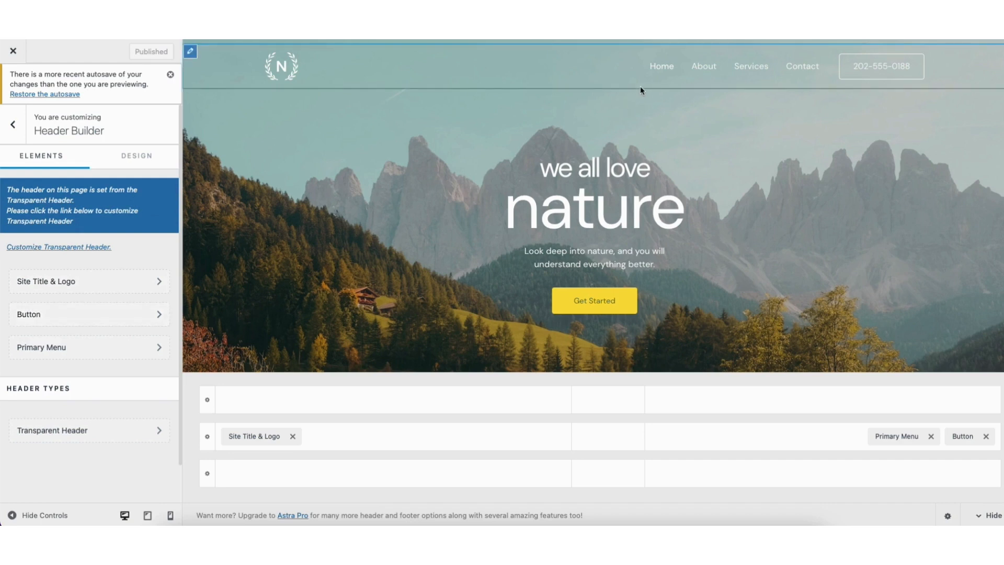
View all menu locations and check which menus can be assigned to the Primary Menu location.
{"action": "left_click", "coordinate": [648, 56]}
{"action": "left_click", "coordinate": [87, 204]}
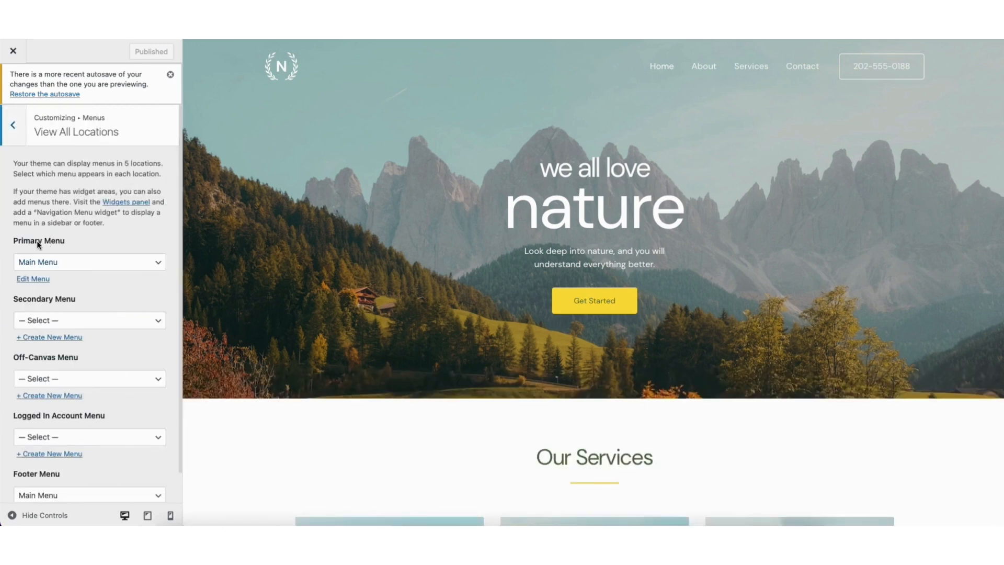
{"action": "left_click", "coordinate": [57, 265]}
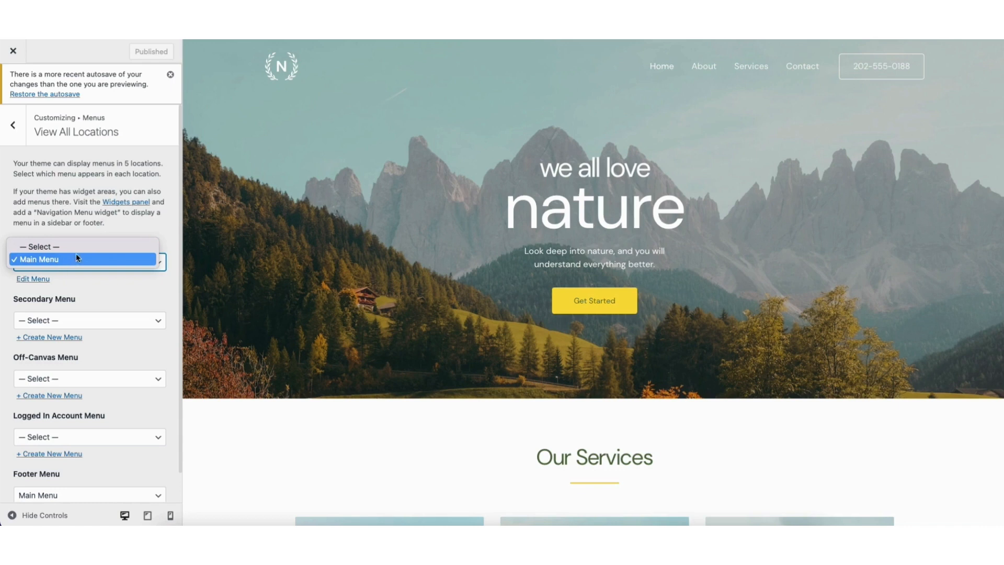
{"action": "left_click", "coordinate": [112, 222]}
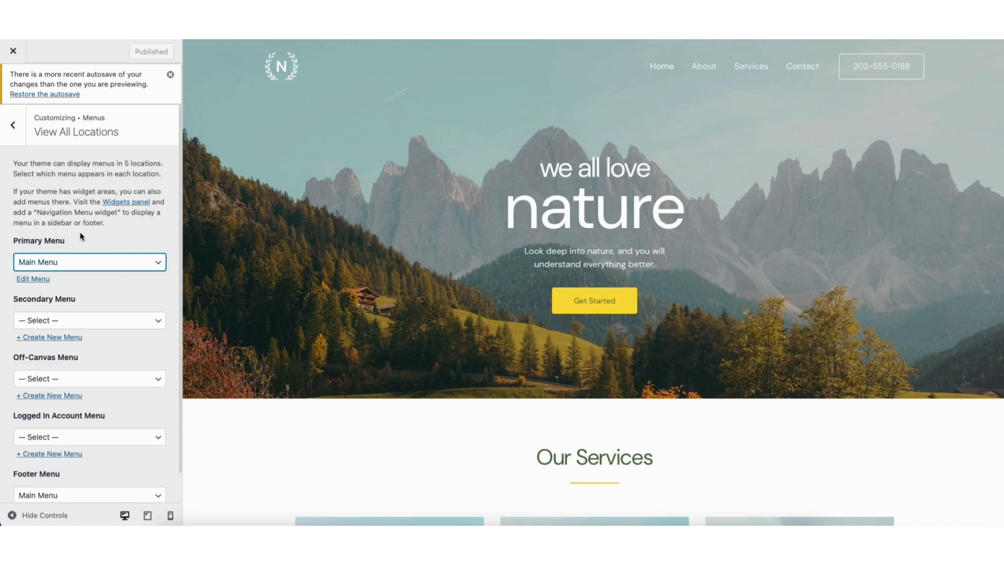
Open Main Menu for editing and view the Home item's navigation label and removal option.
{"action": "left_click", "coordinate": [34, 279]}
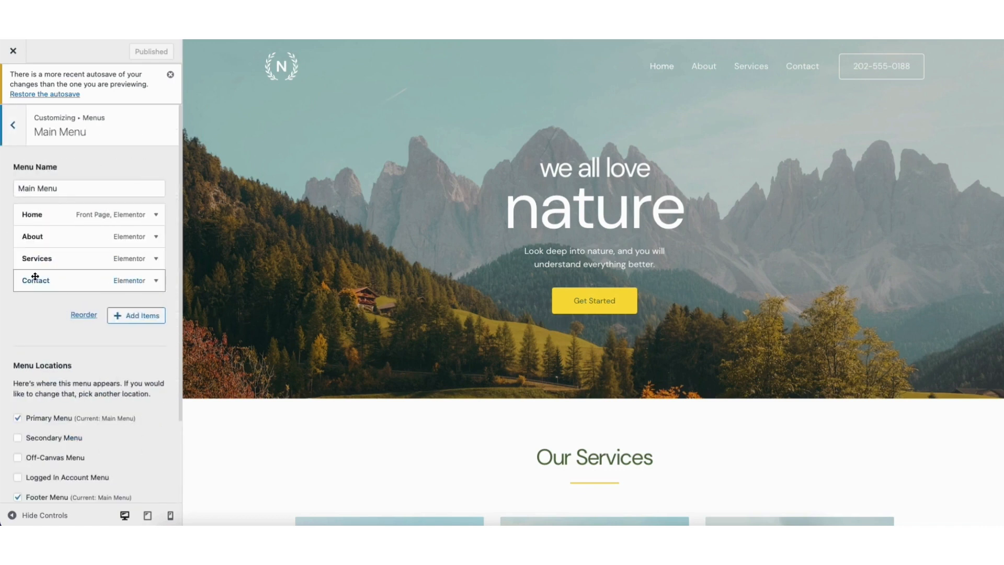
{"action": "mouse_move", "coordinate": [31, 216]}
{"action": "left_mouse_down"}
{"action": "mouse_move", "coordinate": [32, 234]}
{"action": "mouse_move", "coordinate": [31, 217]}
{"action": "left_mouse_up"}
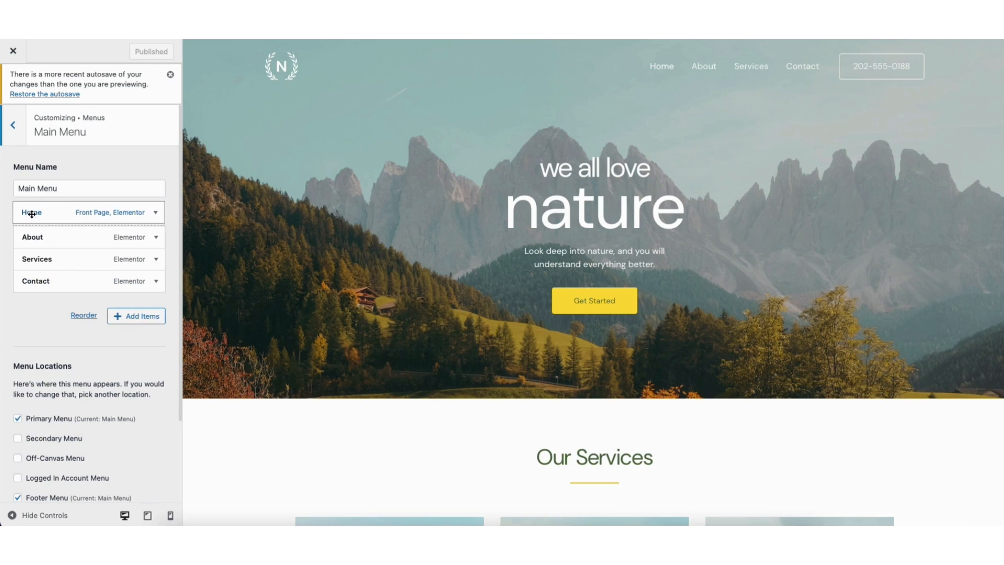
{"action": "left_click", "coordinate": [153, 216]}
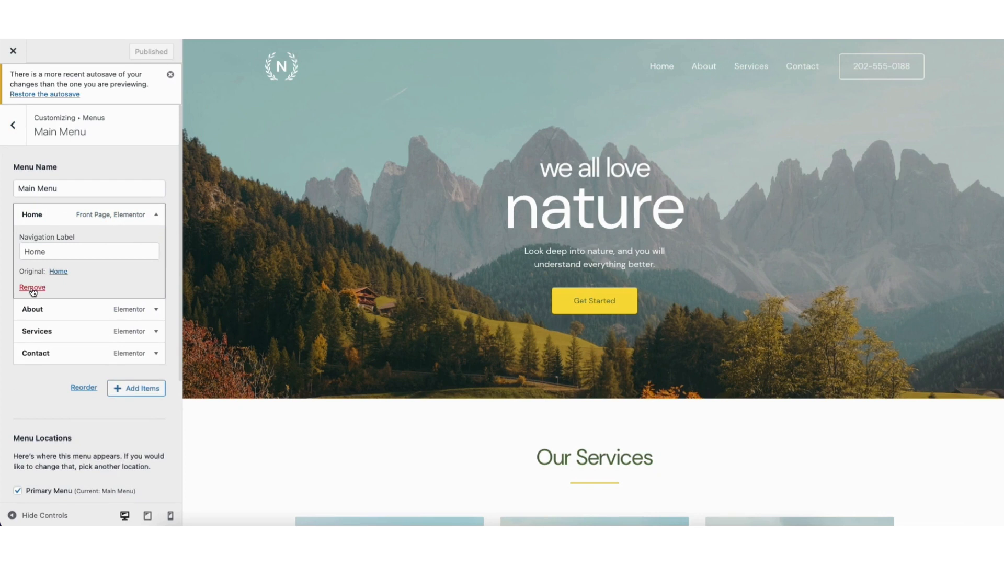
{"action": "left_click", "coordinate": [157, 216]}
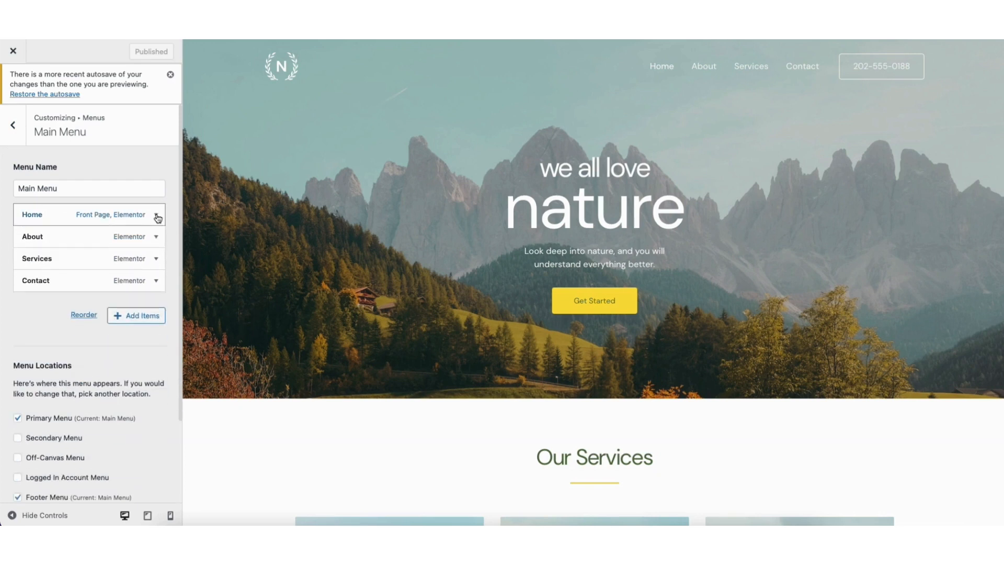
View the pages and other item types that can be added to Main Menu, and leave the menu settings.
{"action": "left_click", "coordinate": [129, 316]}
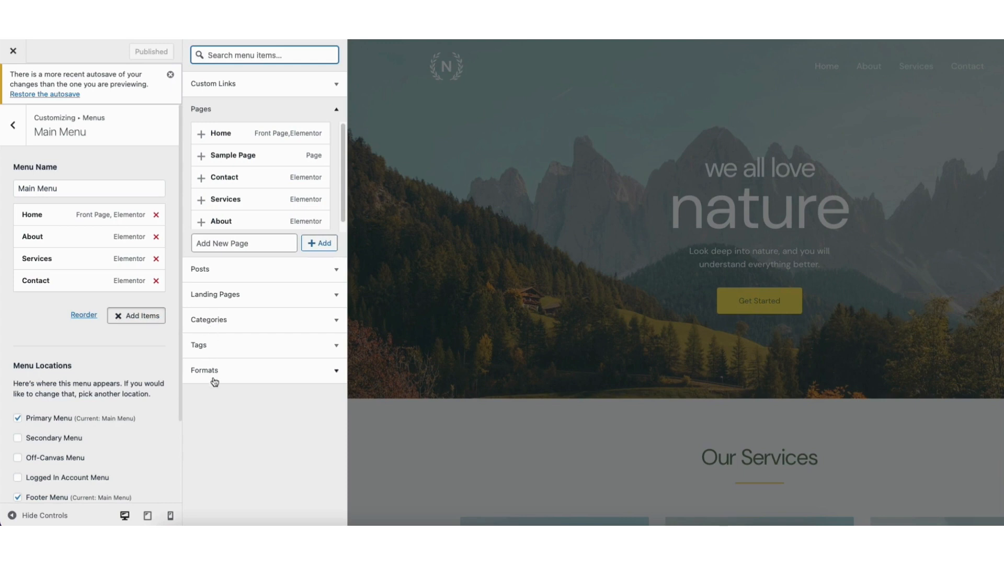
{"action": "left_click", "coordinate": [14, 125]}
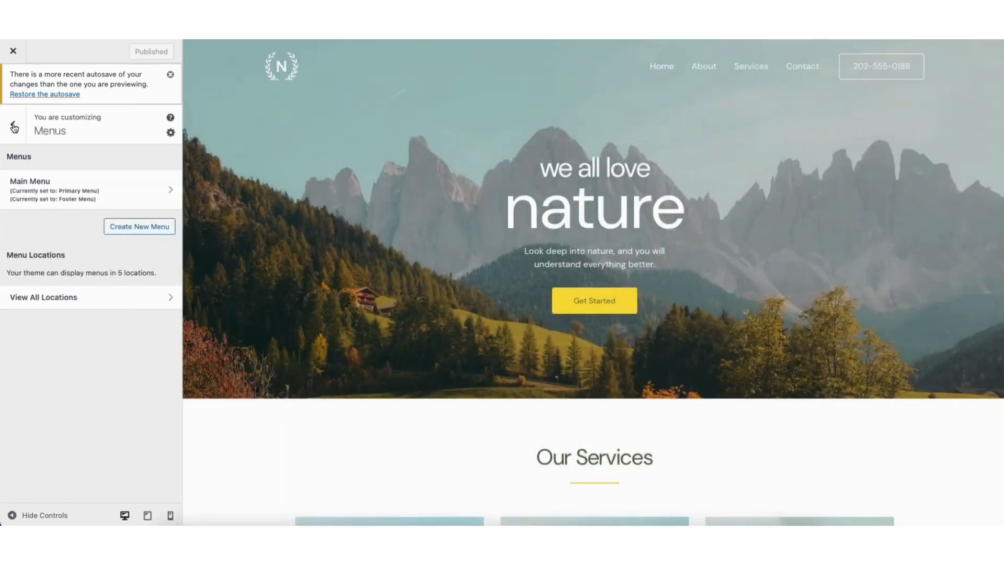
{"action": "left_click", "coordinate": [14, 126]}
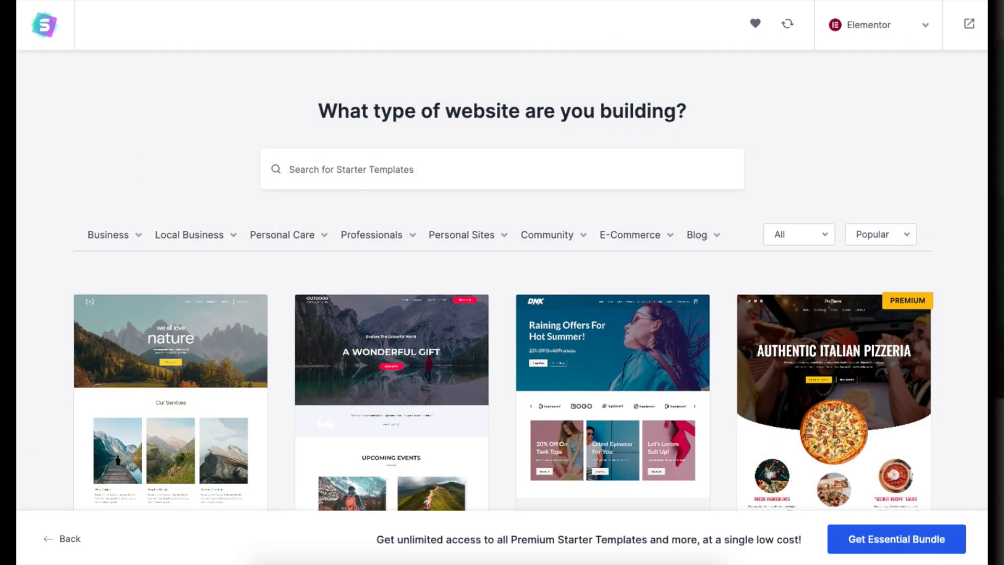
{"action": "scroll", "coordinate": [502, 314], "scroll_direction": "down", "scroll_amount": 3}
{"action": "scroll", "coordinate": [502, 313], "scroll_direction": "down", "scroll_amount": 7}
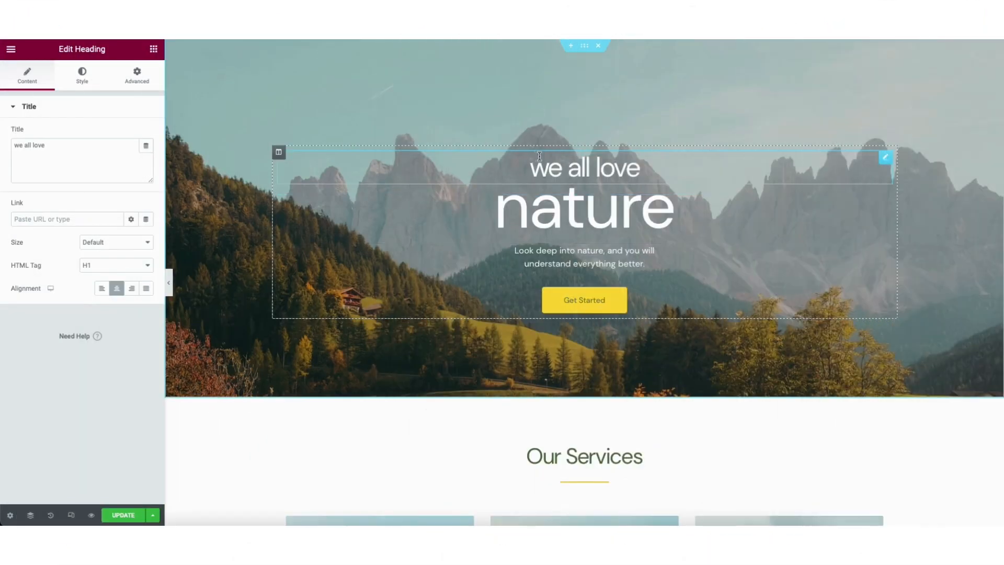
Change the hero section's two heading lines to "this is my" and "website".
{"action": "left_click_drag", "start_coordinate": [526, 162], "coordinate": [645, 168]}
{"action": "type", "text": "th"}
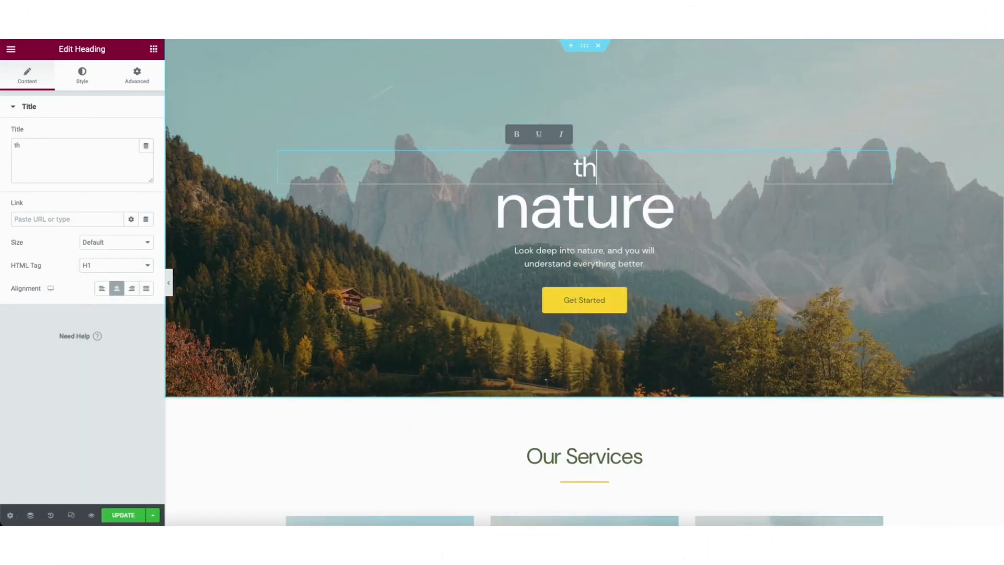
{"action": "type", "text": "is is my"}
{"action": "left_click", "coordinate": [535, 208]}
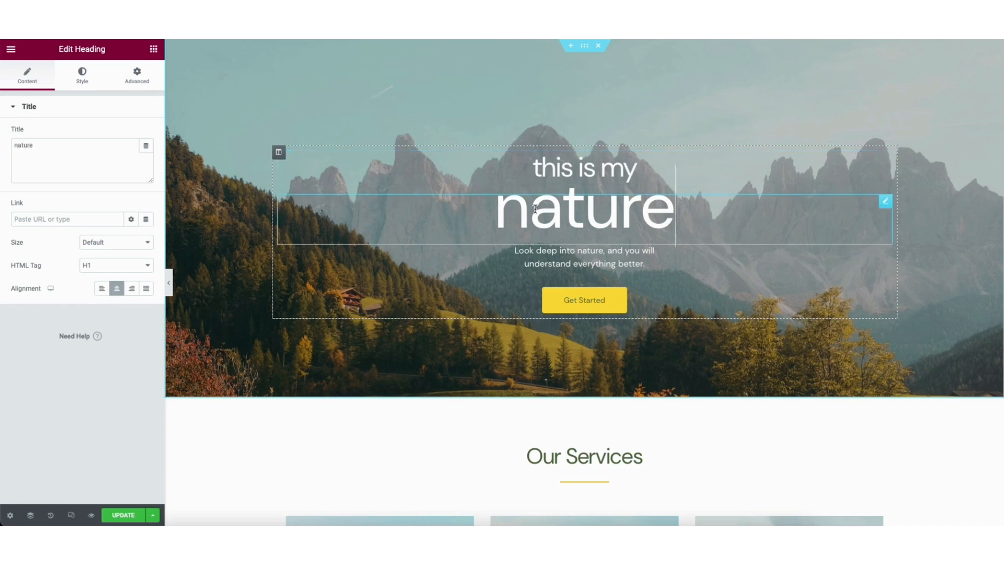
{"action": "double_click", "coordinate": [505, 210]}
{"action": "type", "text": "website"}
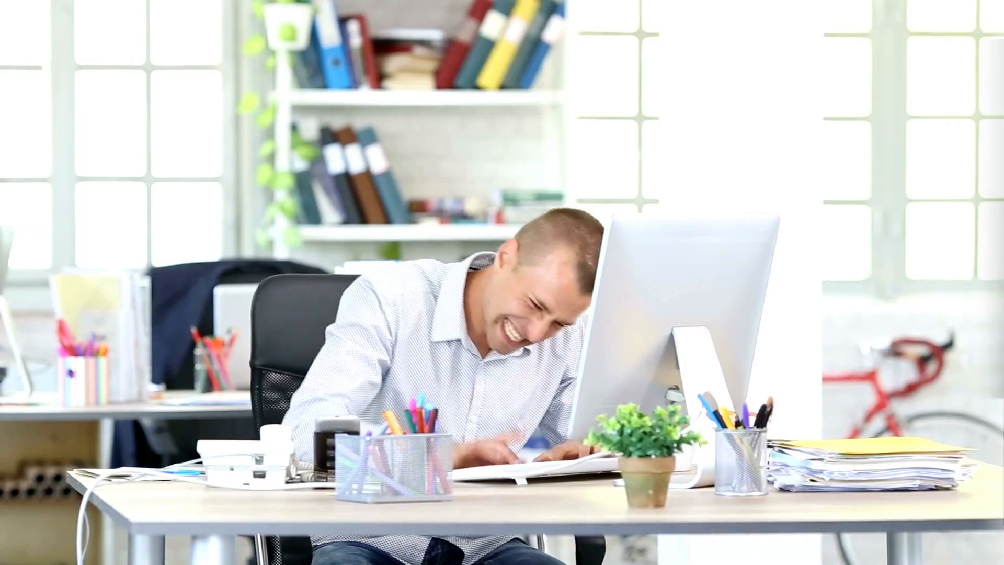